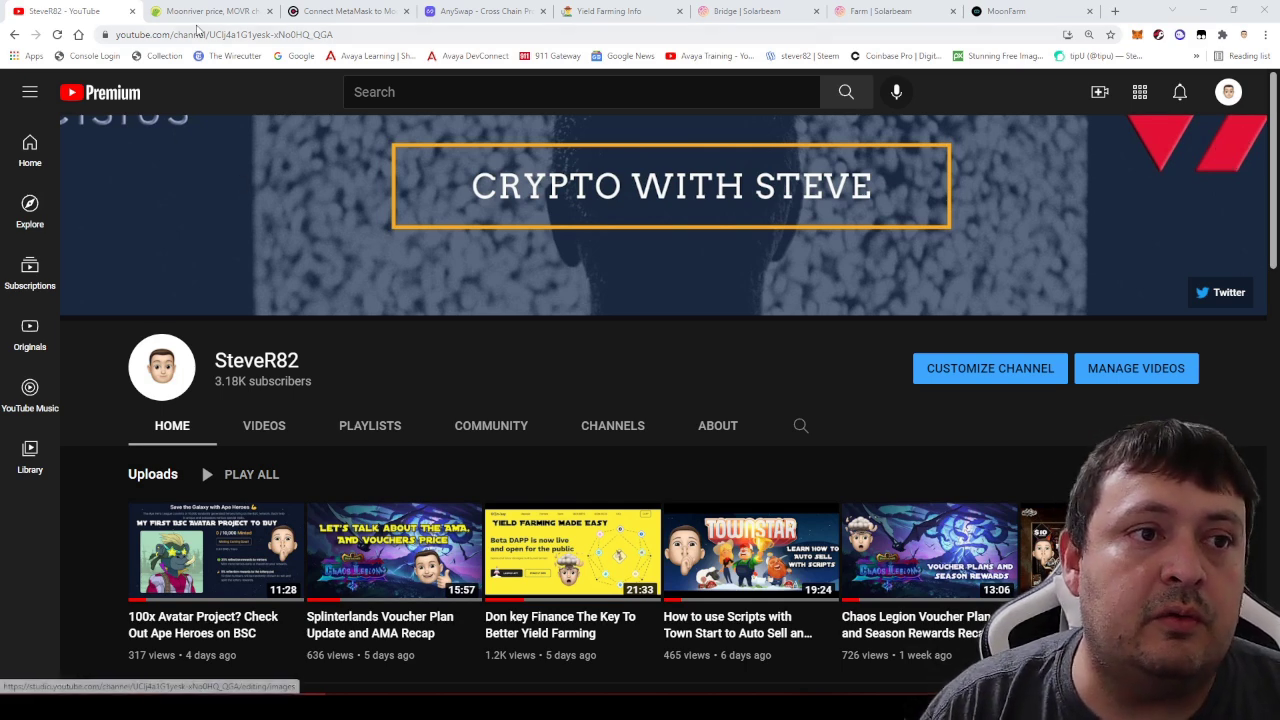
Examine Moonriver (MOVR) on CoinGecko, showing its price chart for the 7-day range along with the market stats.
{"action": "left_click", "coordinate": [203, 11]}
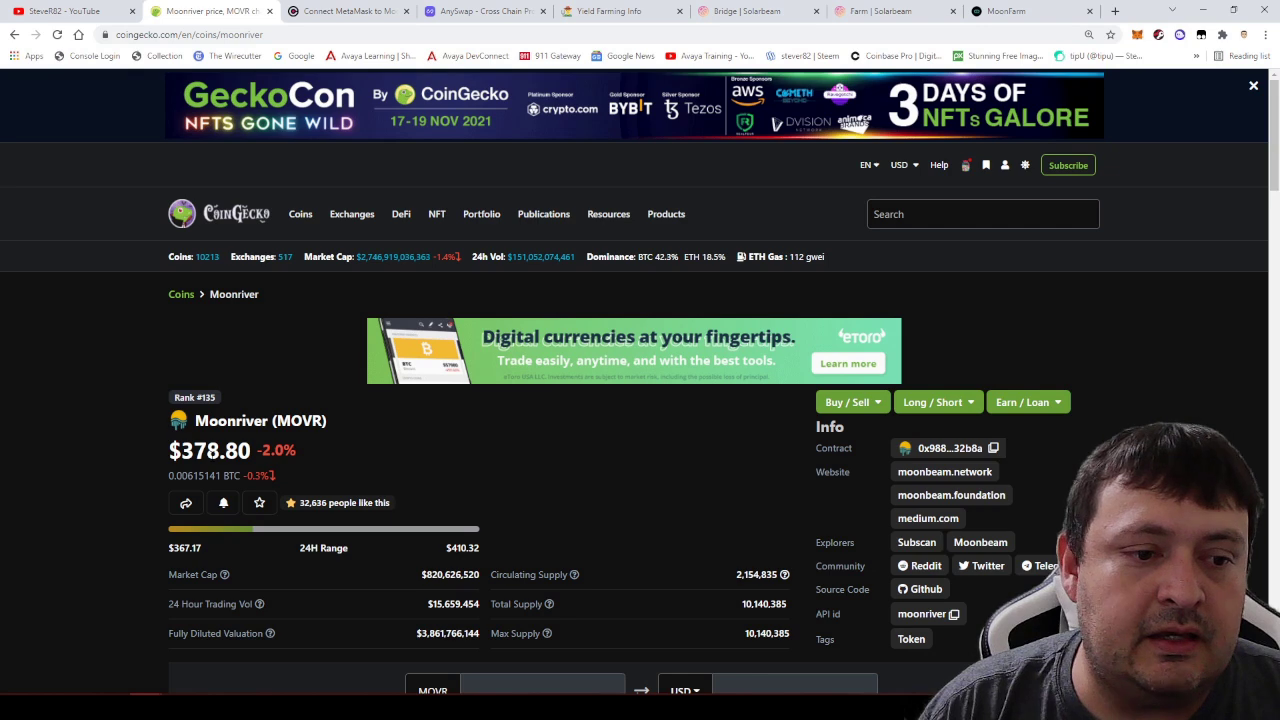
{"action": "scroll", "coordinate": [360, 476], "scroll_direction": "down", "scroll_amount": 5}
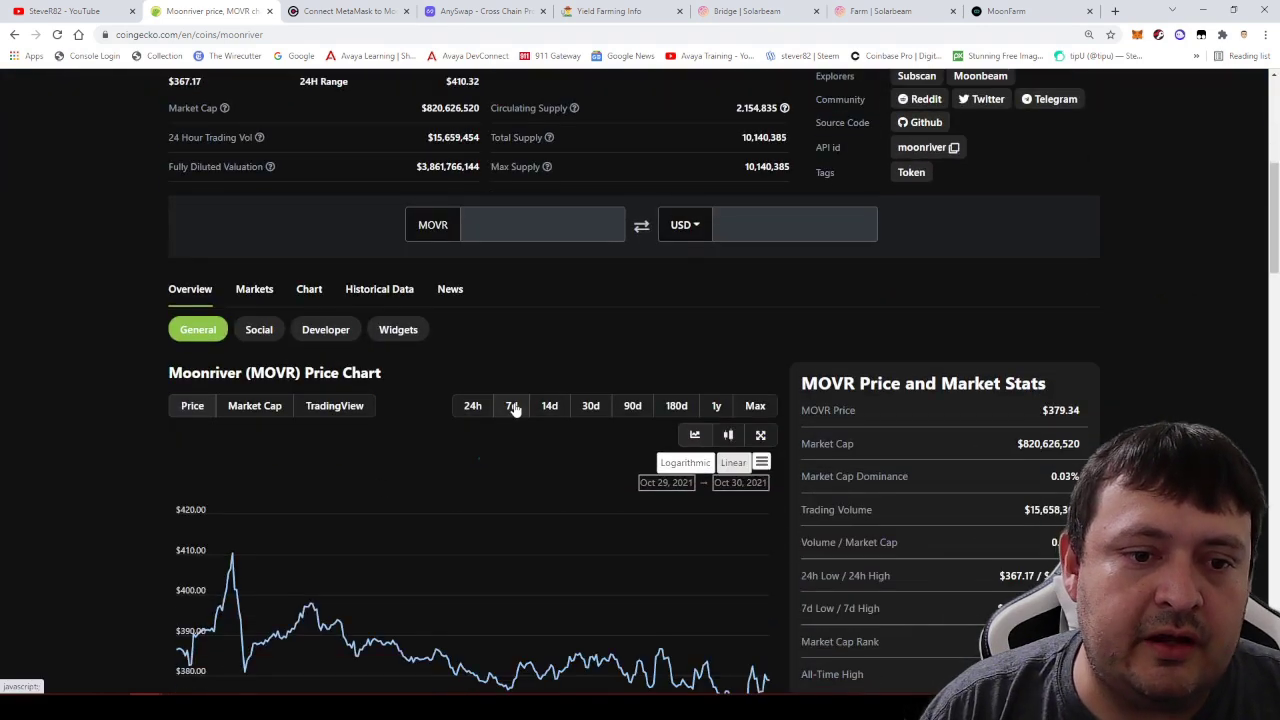
{"action": "left_click", "coordinate": [513, 406]}
{"action": "scroll", "coordinate": [513, 335], "scroll_direction": "down", "scroll_amount": 2}
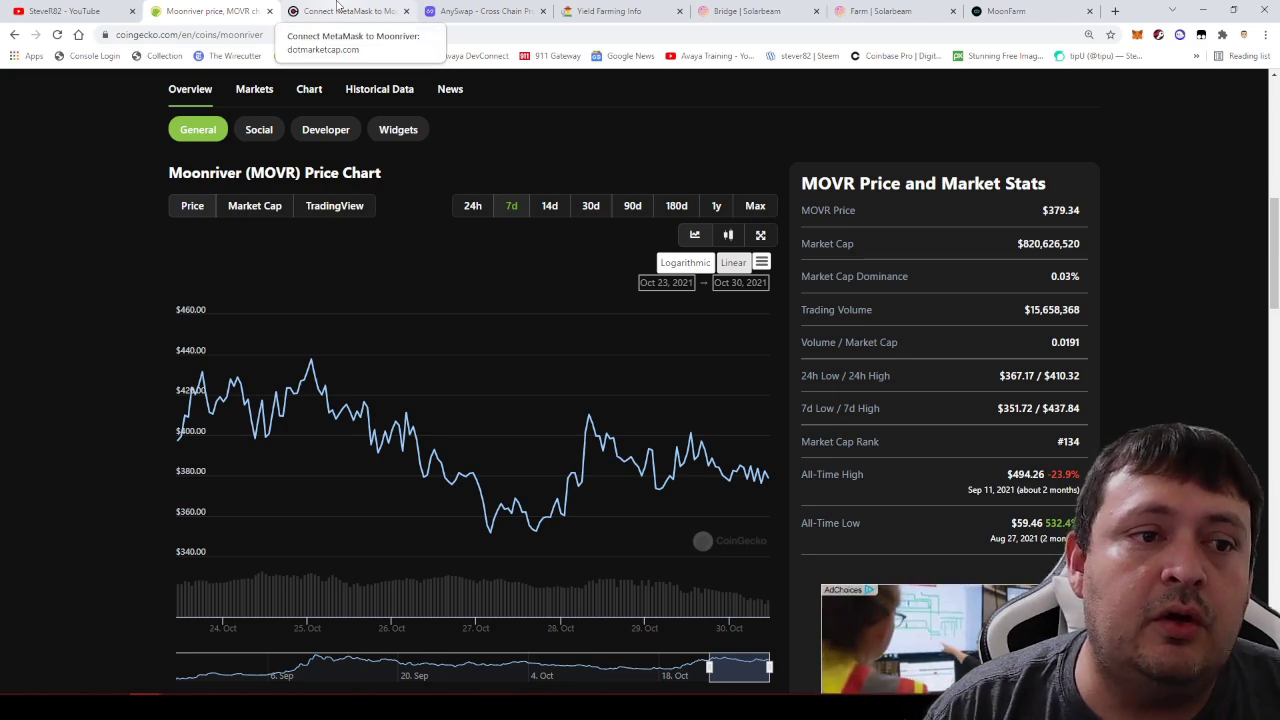
{"action": "scroll", "coordinate": [357, 400], "scroll_direction": "up", "scroll_amount": 6}
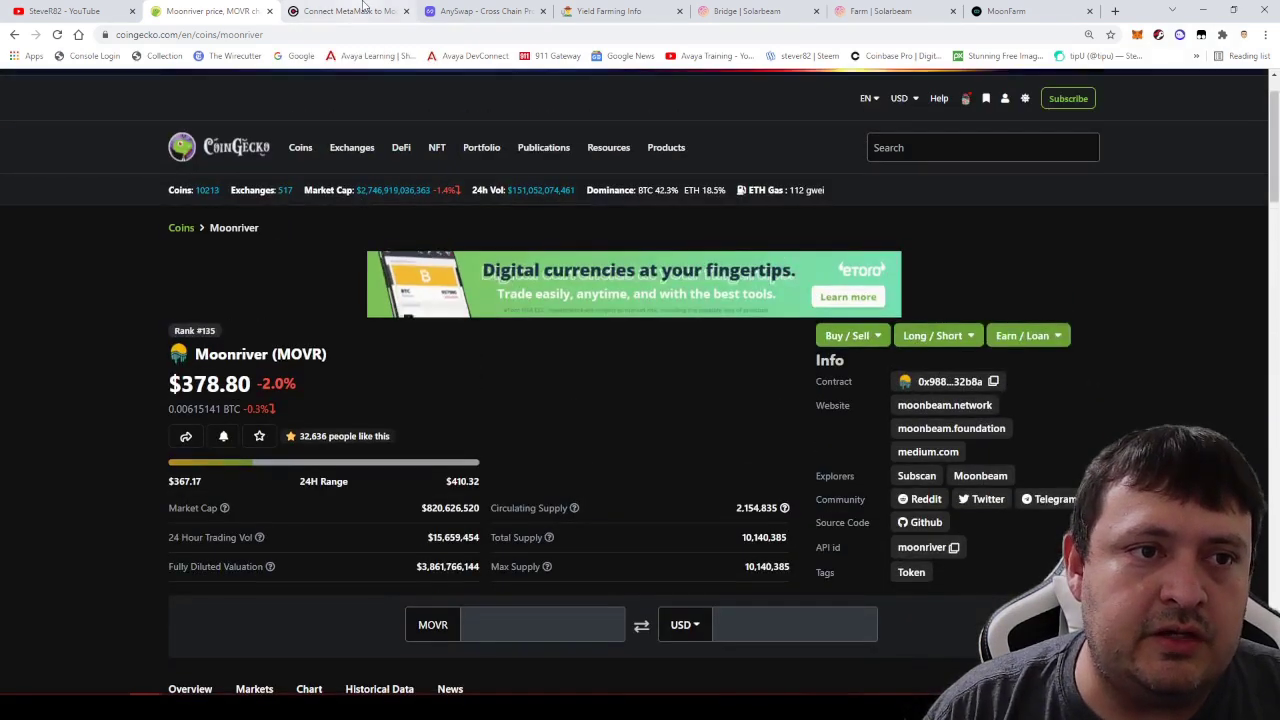
Read the DotMarketCap guide on connecting MetaMask to Moonriver, through to the network name, RPC URL, chain ID, symbol and block explorer details.
{"action": "left_click", "coordinate": [362, 10]}
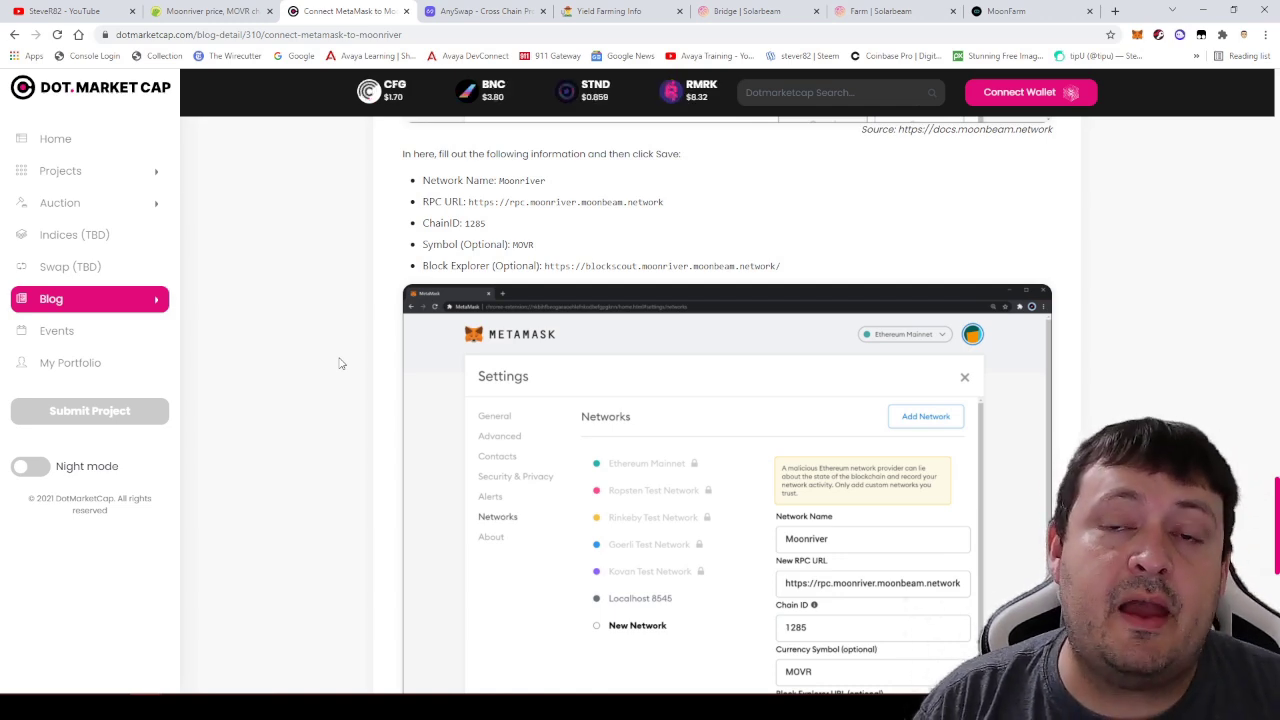
{"action": "scroll", "coordinate": [339, 364], "scroll_direction": "up", "scroll_amount": 20}
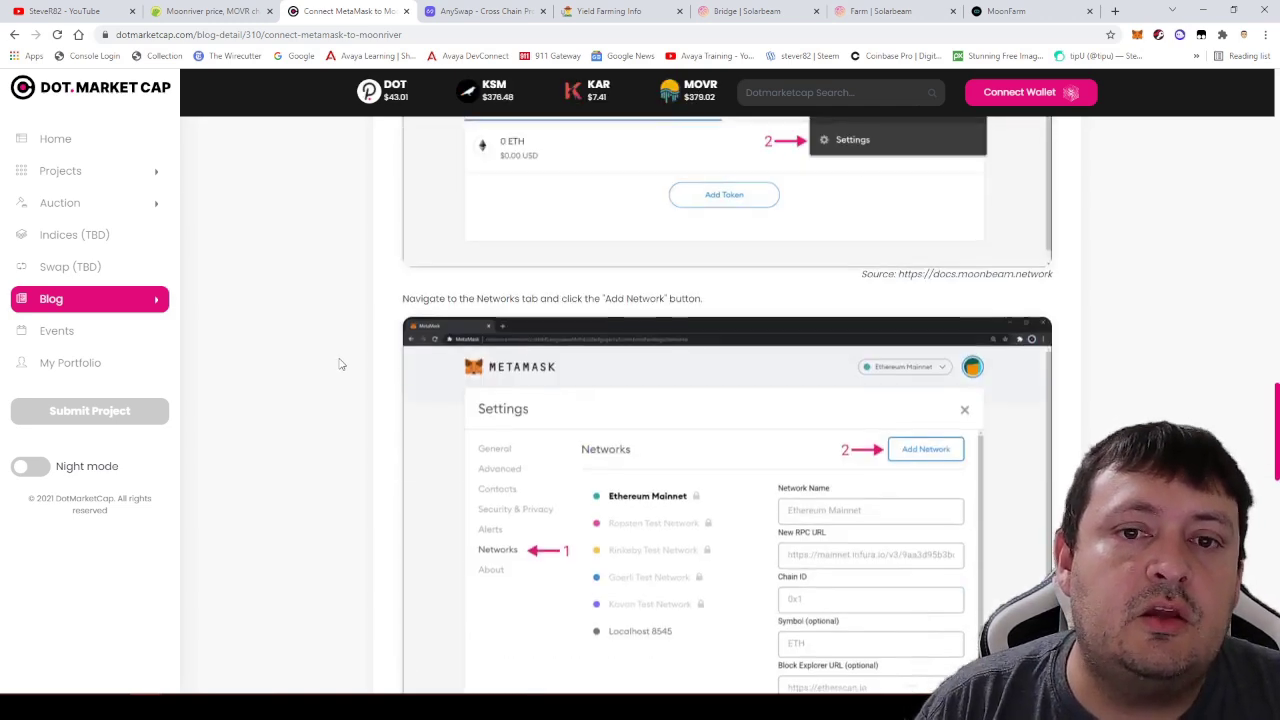
{"action": "scroll", "coordinate": [339, 364], "scroll_direction": "up", "scroll_amount": 1}
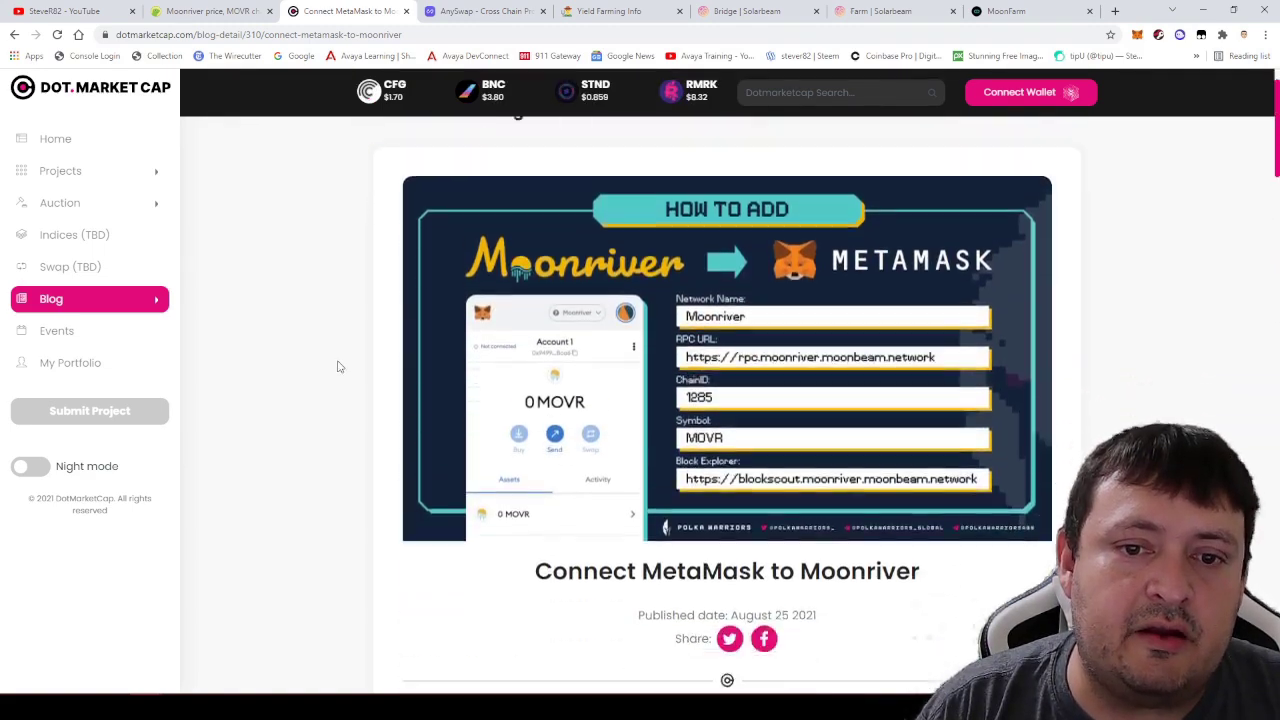
{"action": "scroll", "coordinate": [339, 366], "scroll_direction": "down", "scroll_amount": 7}
{"action": "scroll", "coordinate": [339, 368], "scroll_direction": "down", "scroll_amount": 5}
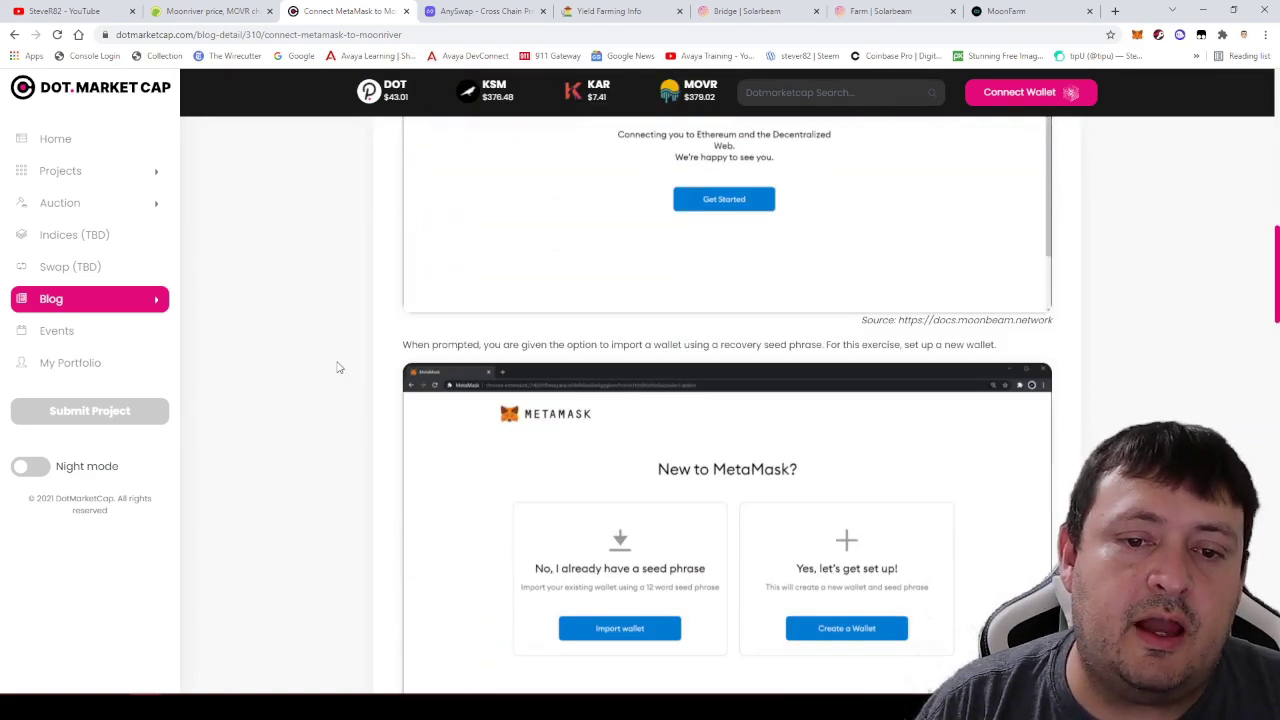
{"action": "scroll", "coordinate": [335, 373], "scroll_direction": "down", "scroll_amount": 3}
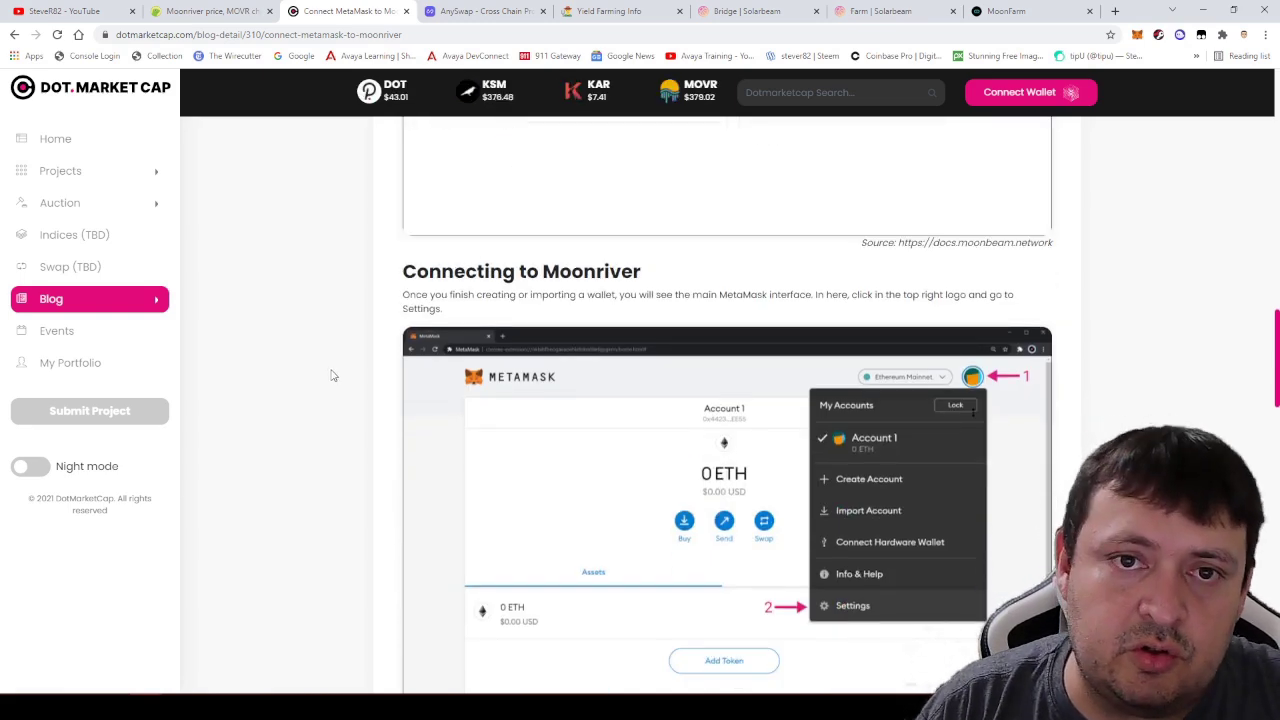
{"action": "scroll", "coordinate": [333, 376], "scroll_direction": "down", "scroll_amount": 2}
{"action": "scroll", "coordinate": [333, 376], "scroll_direction": "down", "scroll_amount": 3}
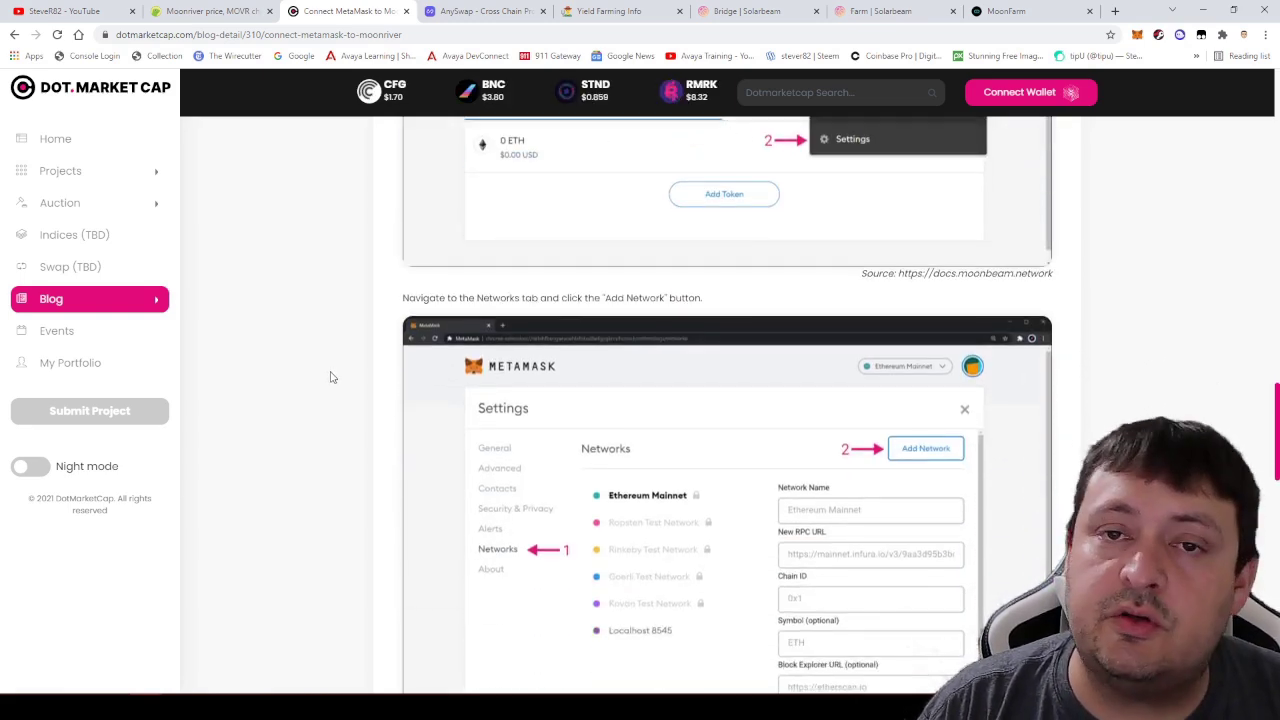
{"action": "scroll", "coordinate": [331, 378], "scroll_direction": "down", "scroll_amount": 2}
{"action": "scroll", "coordinate": [331, 378], "scroll_direction": "down", "scroll_amount": 3}
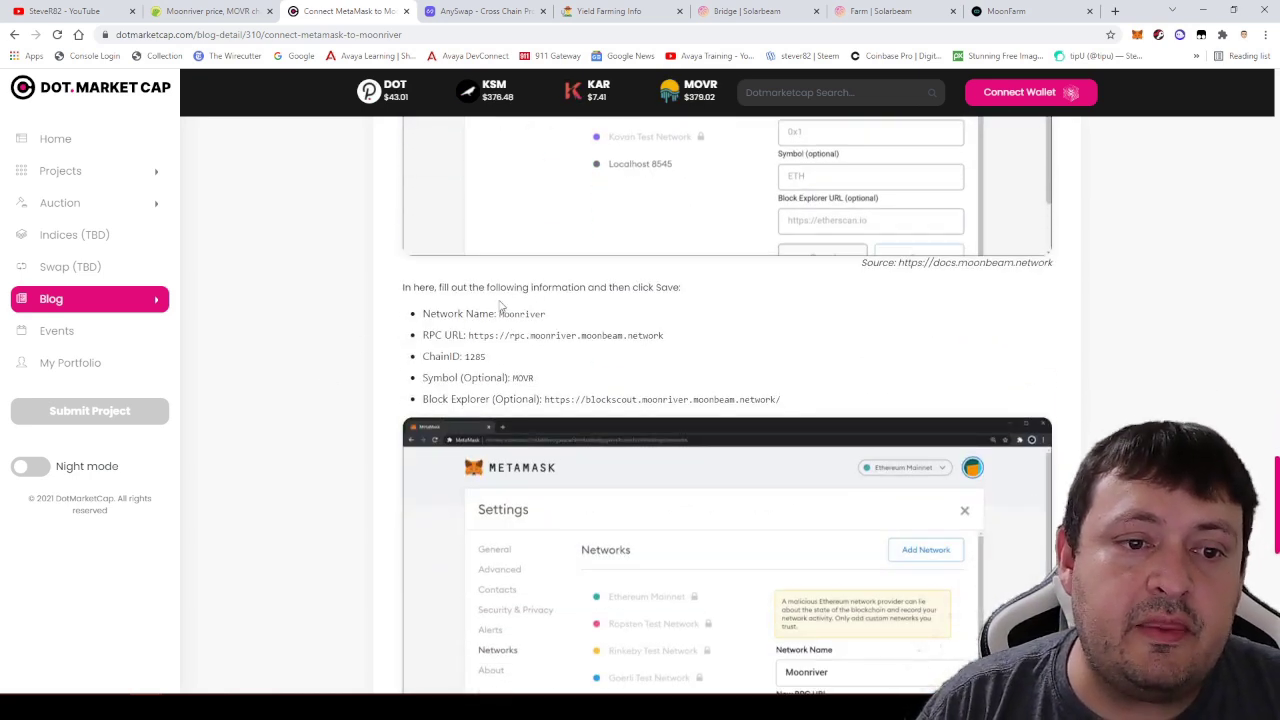
{"action": "scroll", "coordinate": [486, 287], "scroll_direction": "down", "scroll_amount": 1}
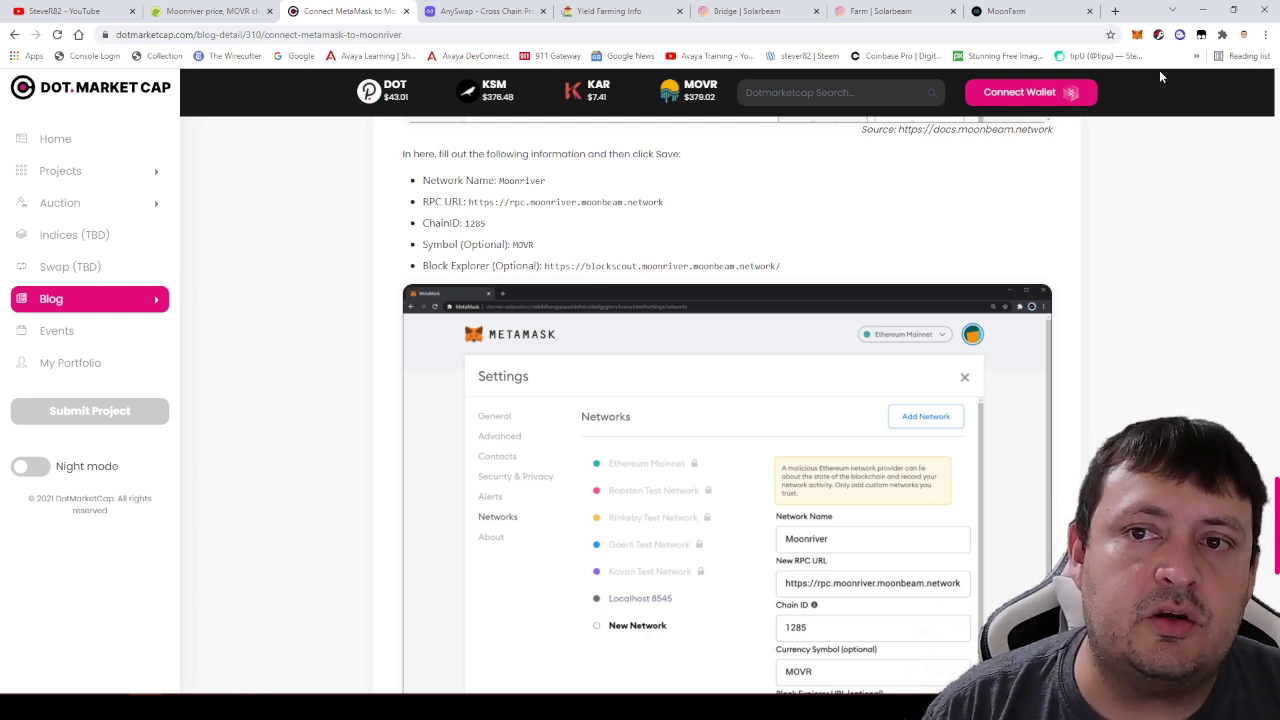
Open MetaMask's custom RPC form, review its network fields and close the wallet without adding a network.
{"action": "left_click", "coordinate": [1134, 34]}
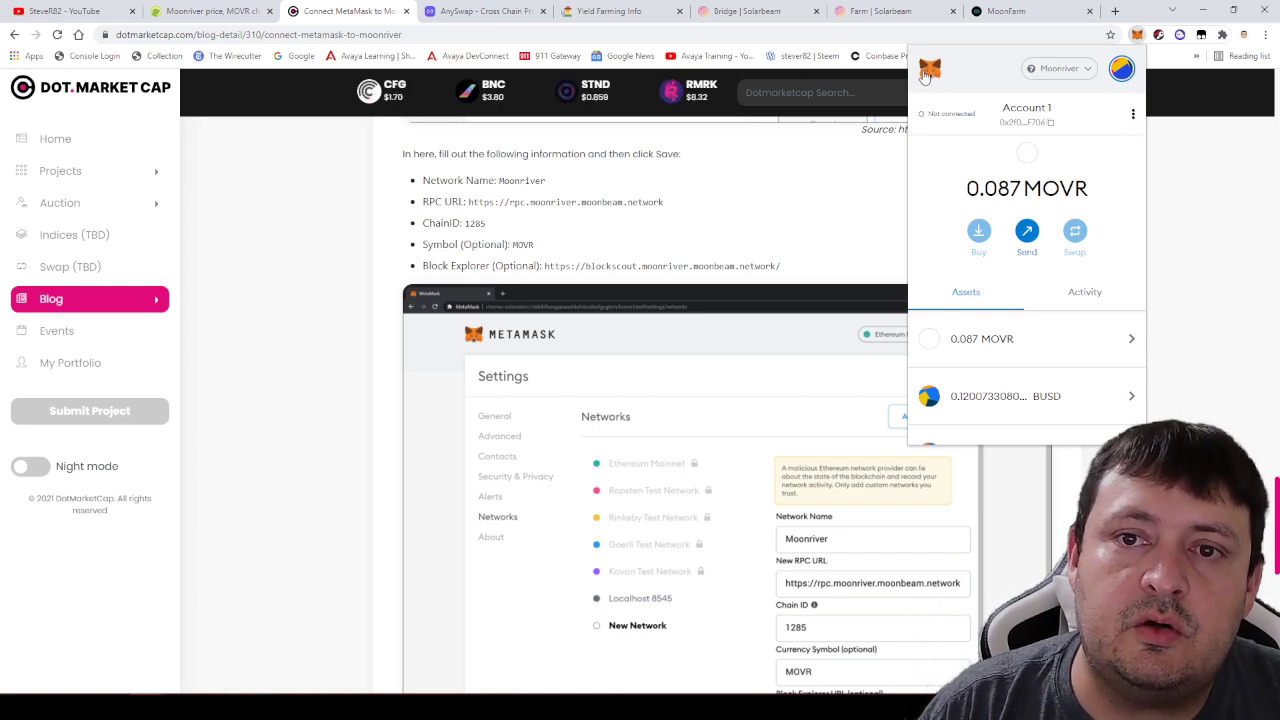
{"action": "left_click", "coordinate": [1072, 74]}
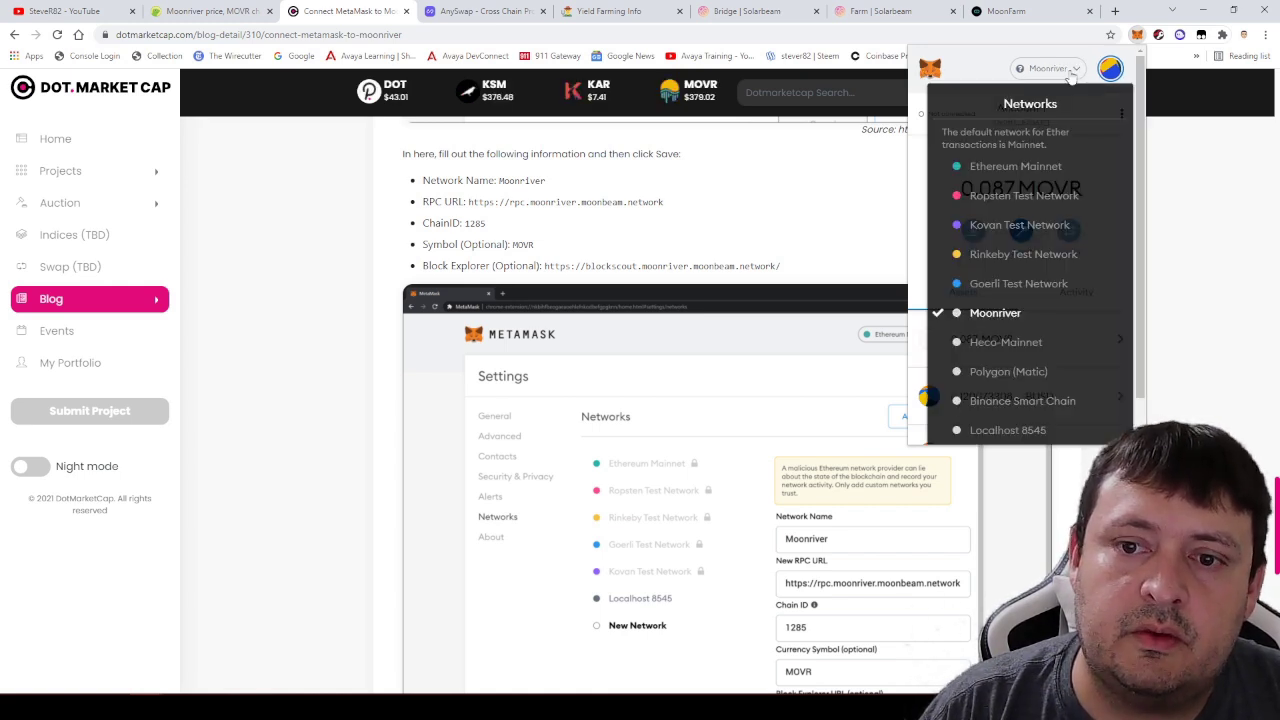
{"action": "scroll", "coordinate": [1060, 140], "scroll_direction": "down", "scroll_amount": 1}
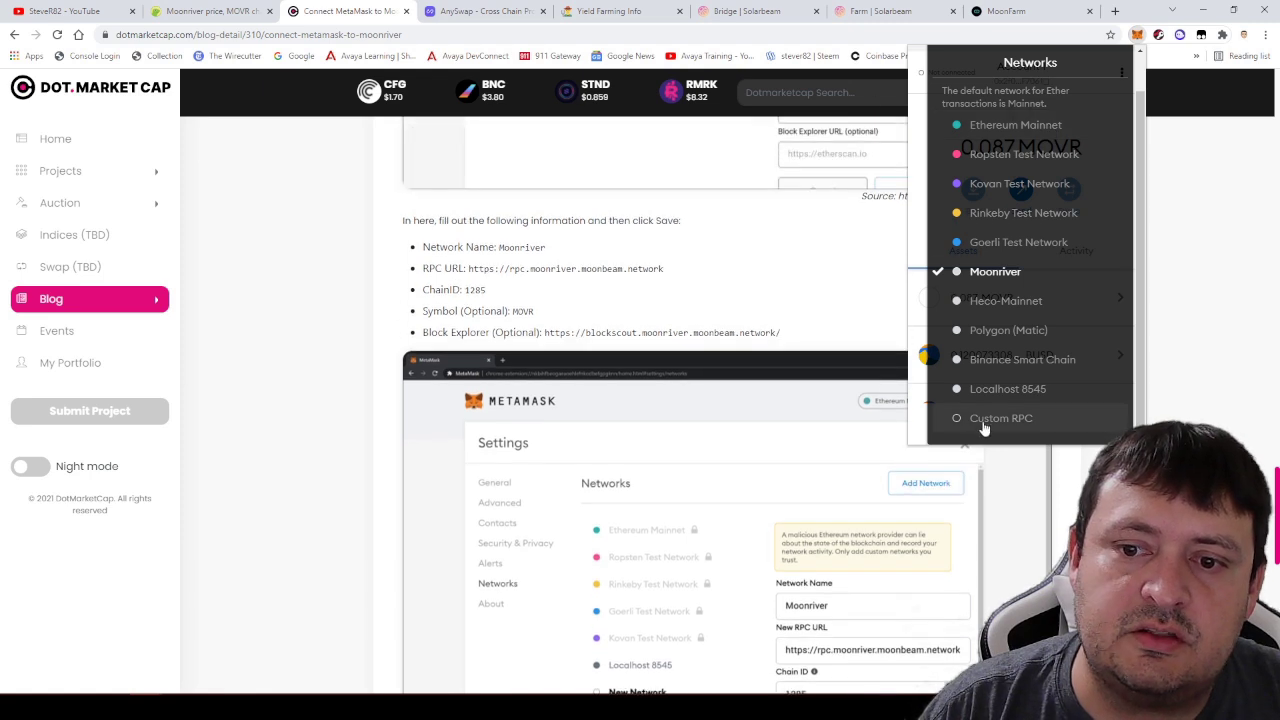
{"action": "left_click", "coordinate": [985, 420]}
{"action": "scroll", "coordinate": [1000, 225], "scroll_direction": "down", "scroll_amount": 1}
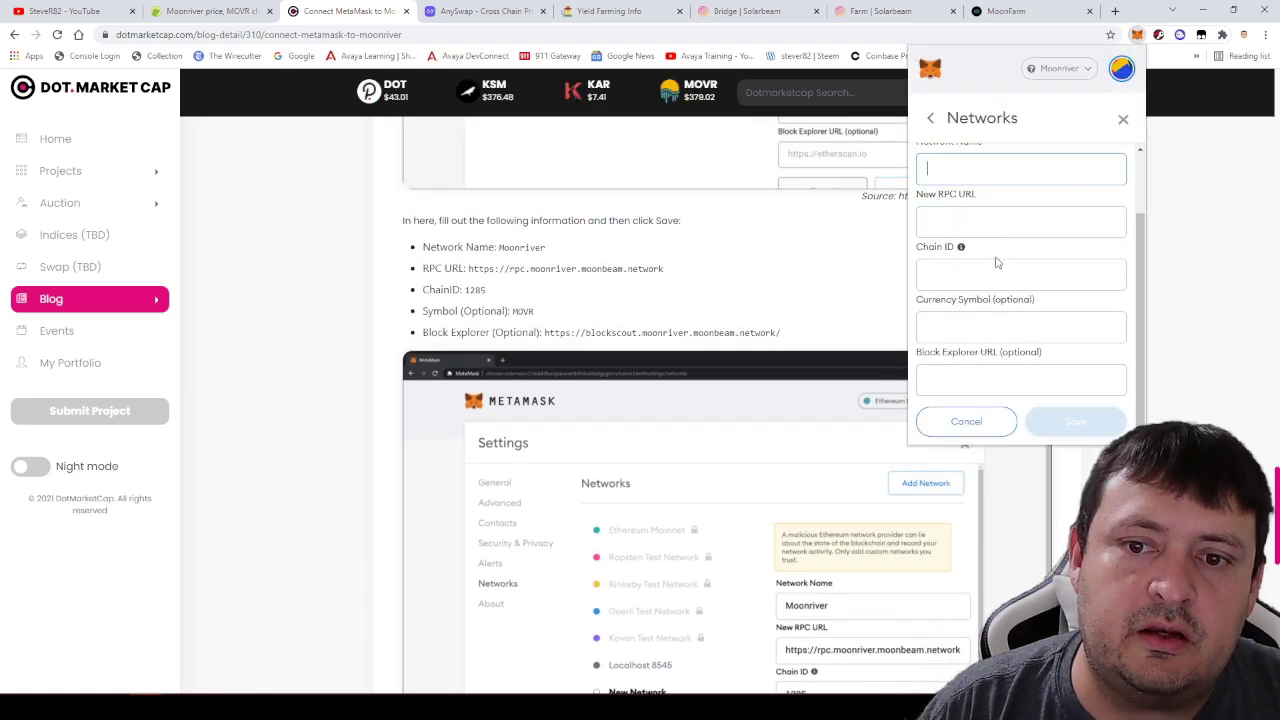
{"action": "scroll", "coordinate": [997, 295], "scroll_direction": "up", "scroll_amount": 1}
{"action": "scroll", "coordinate": [1002, 305], "scroll_direction": "down", "scroll_amount": 1}
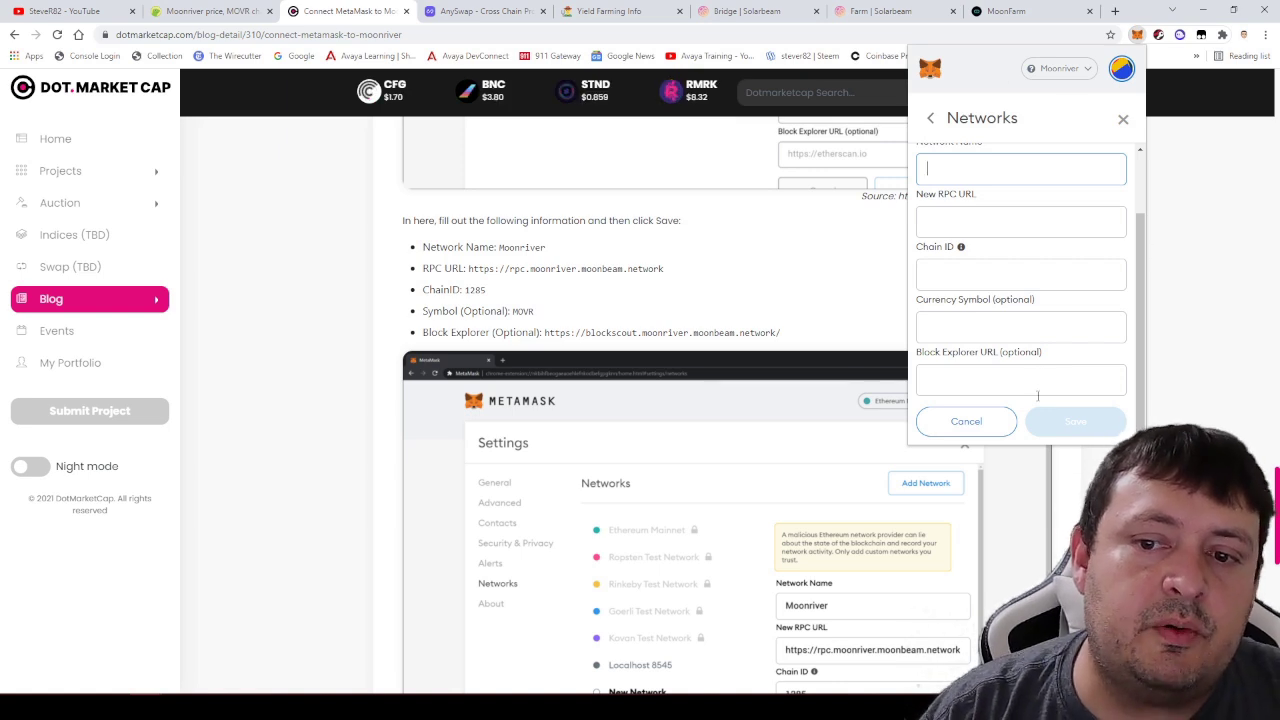
{"action": "left_click", "coordinate": [1137, 35]}
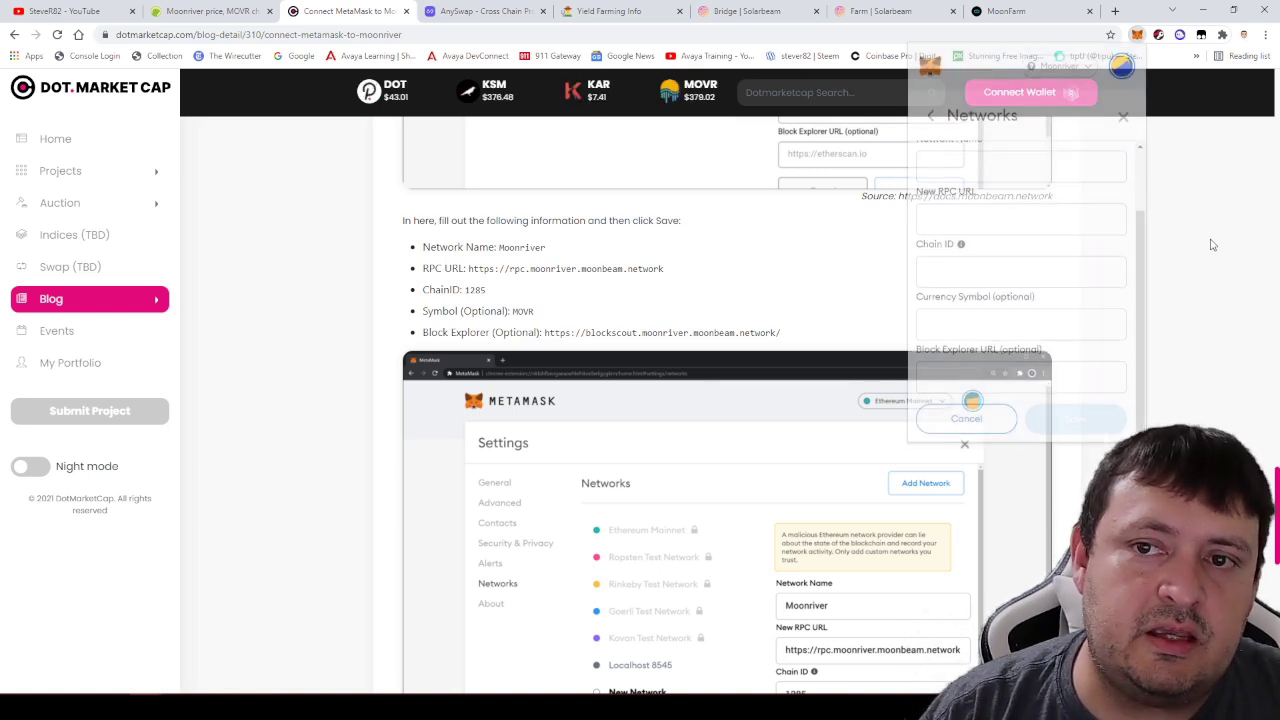
Reopen MetaMask and review the token assets held on the Moonriver network.
{"action": "left_click", "coordinate": [1137, 35]}
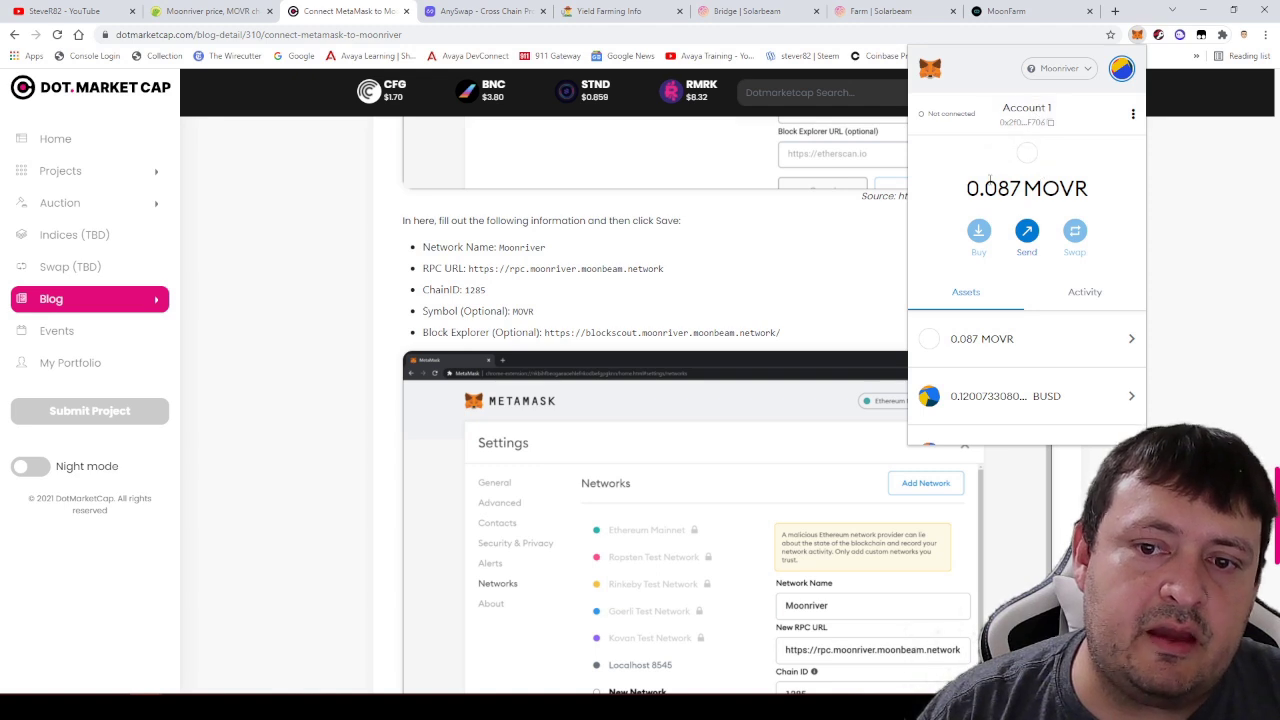
{"action": "scroll", "coordinate": [986, 294], "scroll_direction": "down", "scroll_amount": 3}
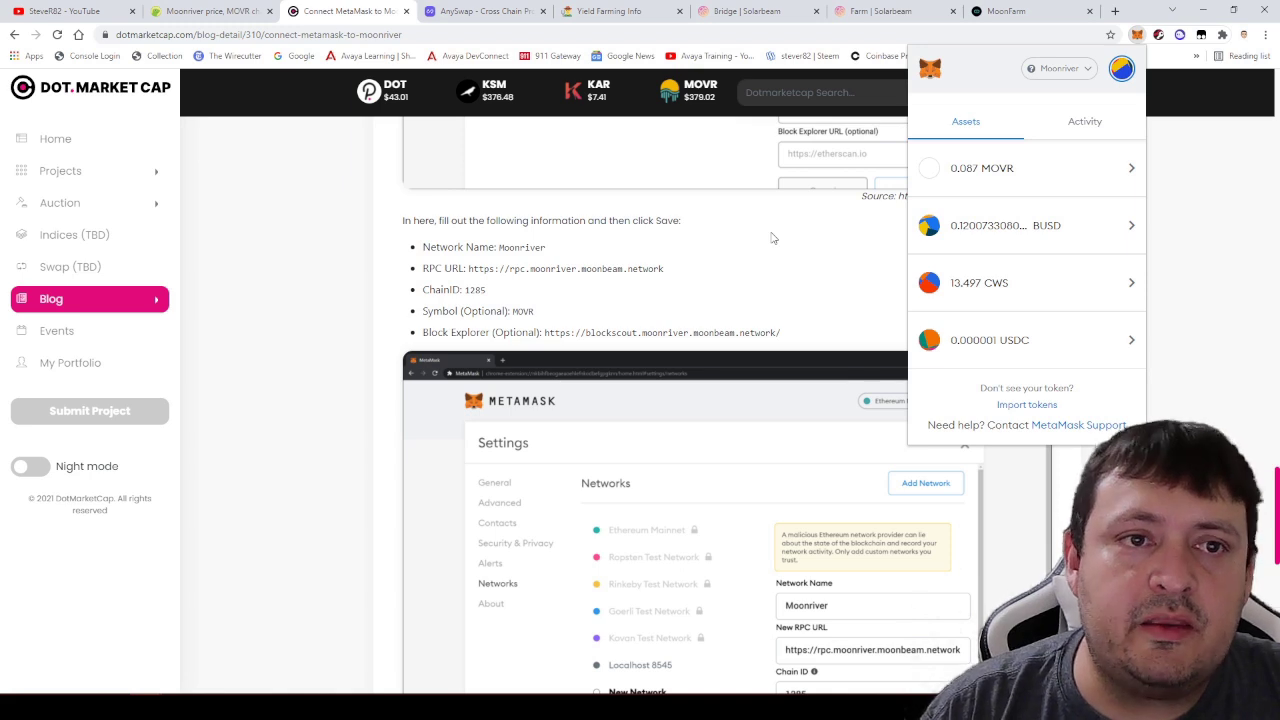
Compare the AnySwap bridge page with the Solarbeam bridge page, ending on Solarbeam.
{"action": "left_click", "coordinate": [490, 11]}
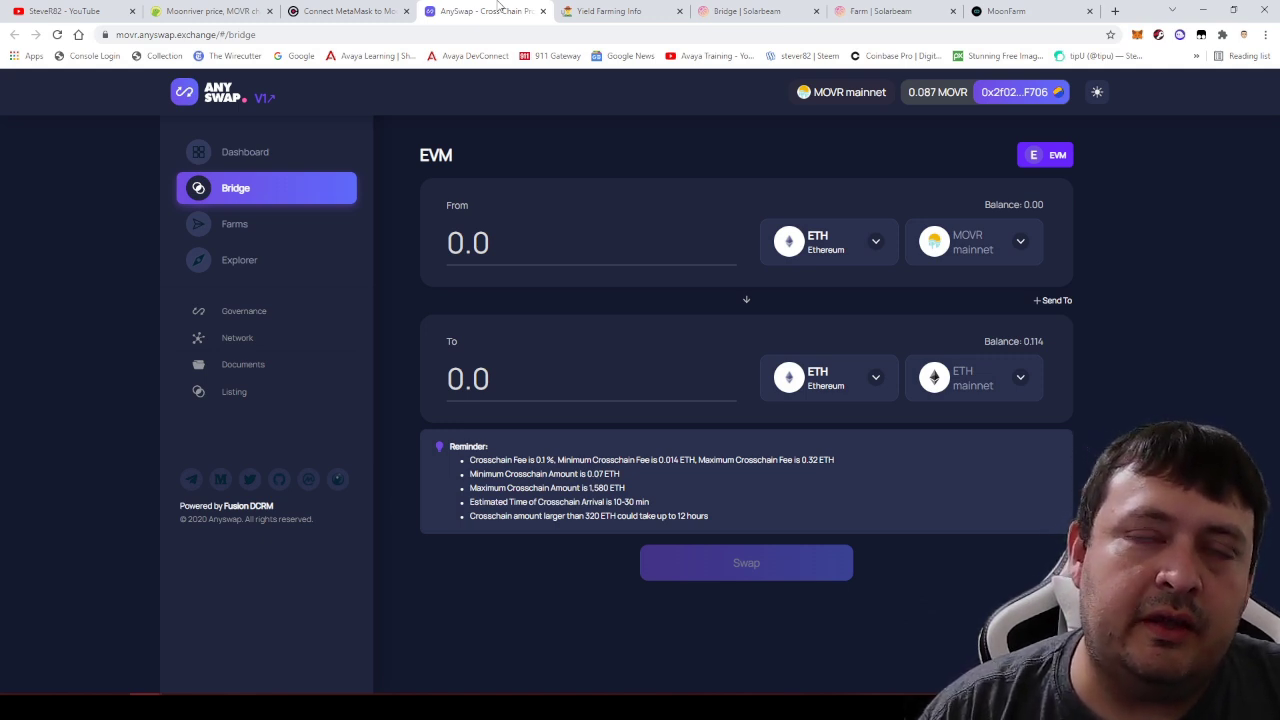
{"action": "left_click", "coordinate": [1137, 35]}
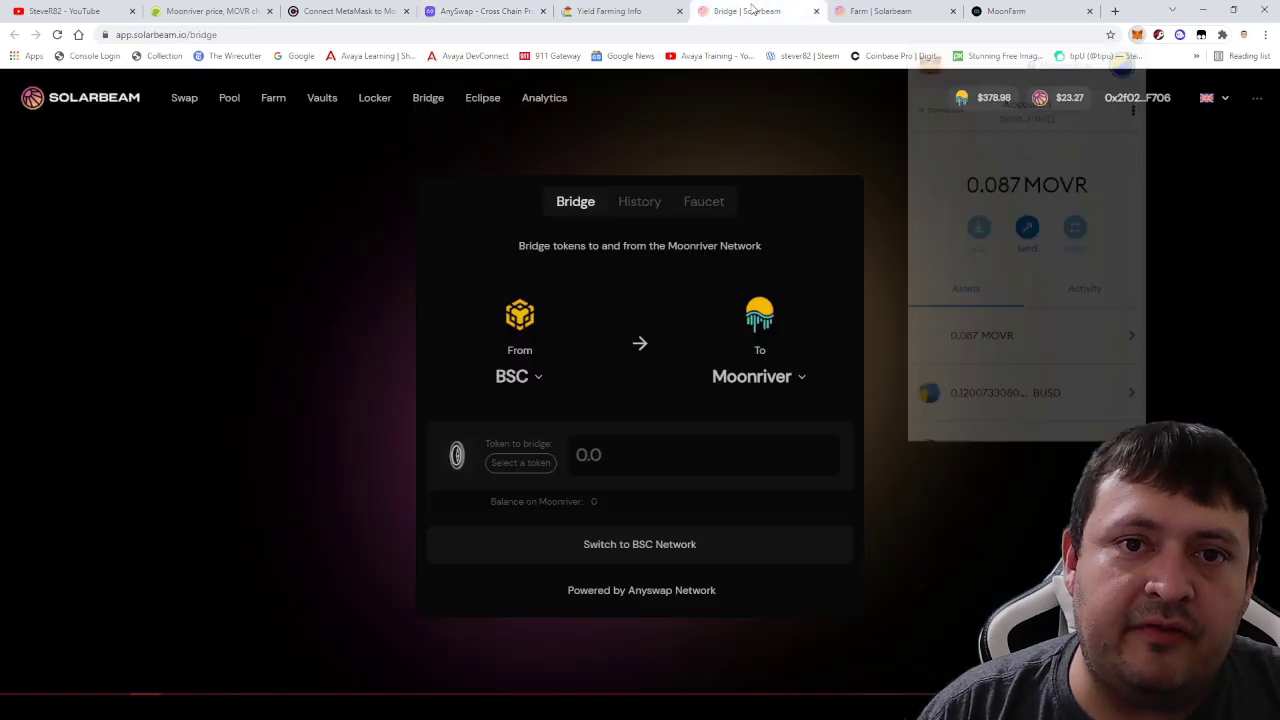
{"action": "left_click", "coordinate": [750, 11]}
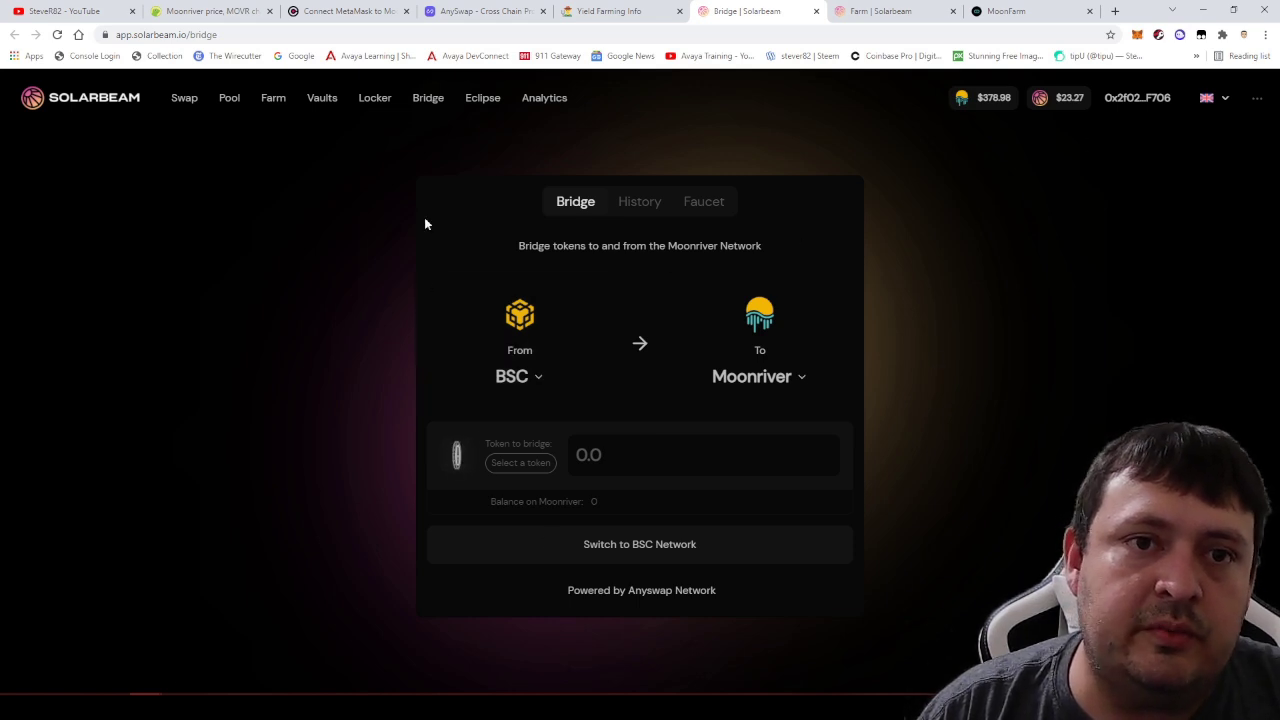
{"action": "left_click", "coordinate": [476, 8]}
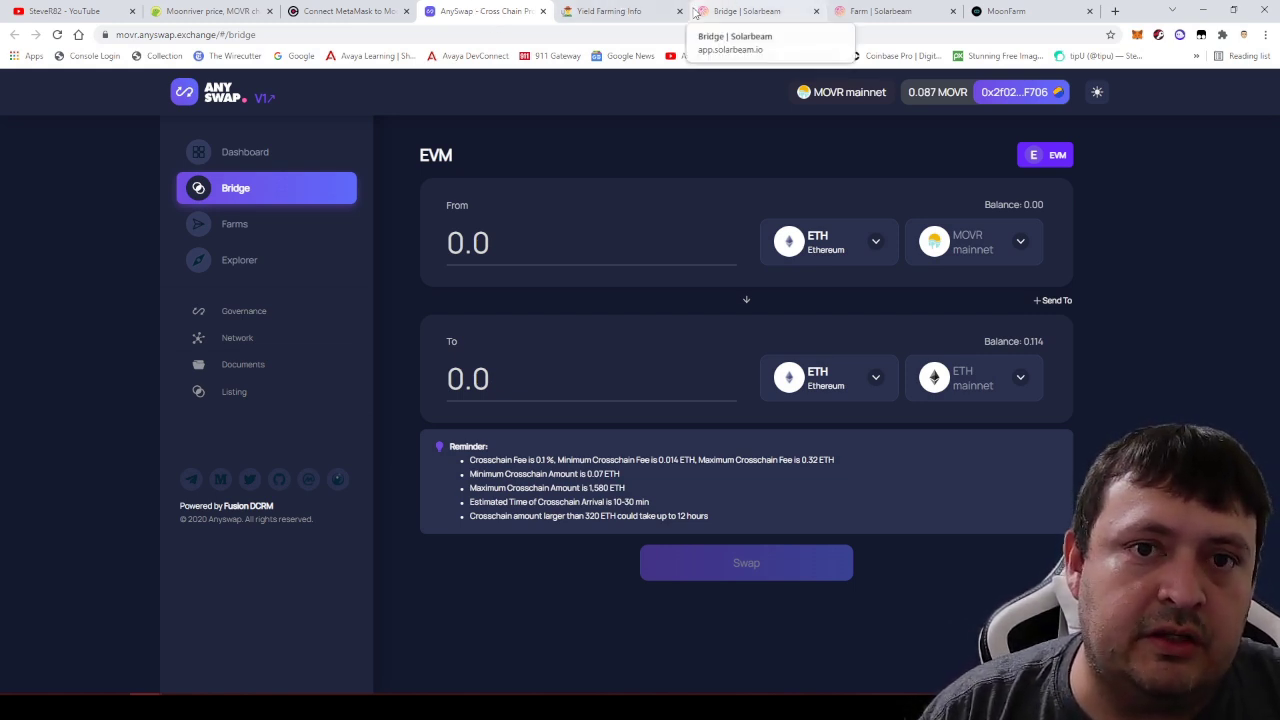
{"action": "left_click", "coordinate": [730, 11]}
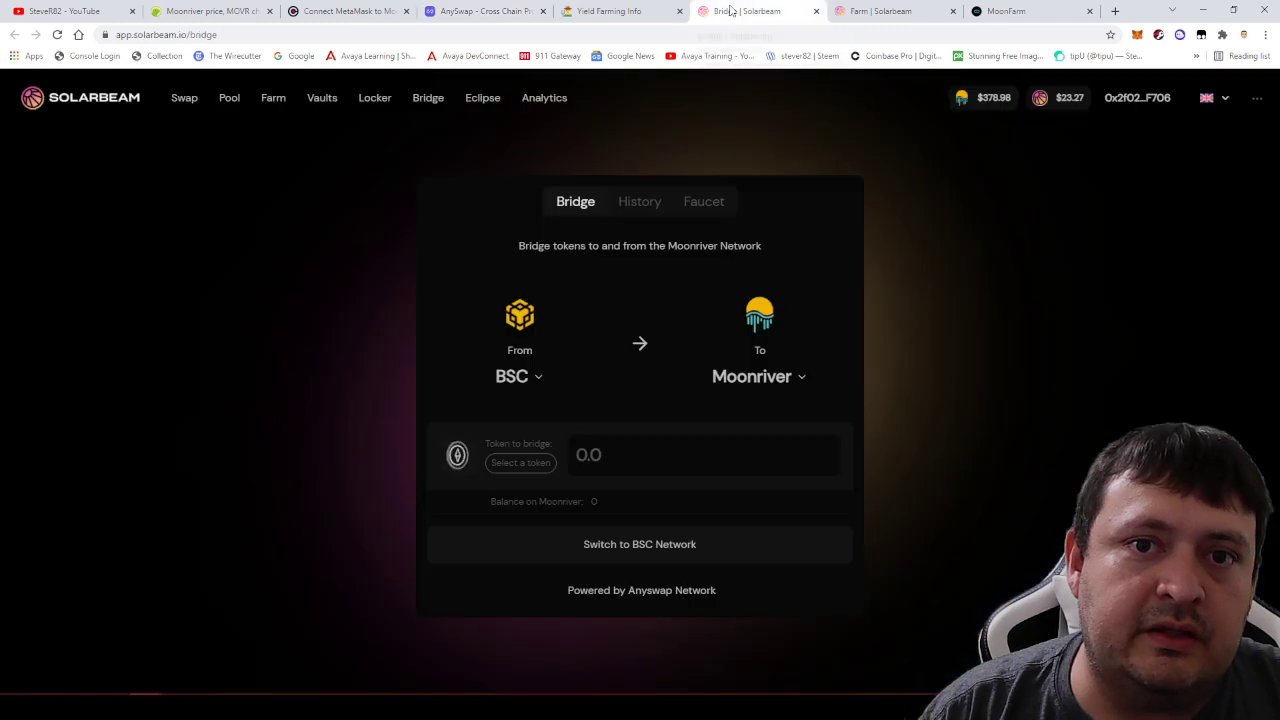
Review the source networks and the tokens available for bridging from BSC to Moonriver, keeping the current selections.
{"action": "left_click", "coordinate": [519, 344]}
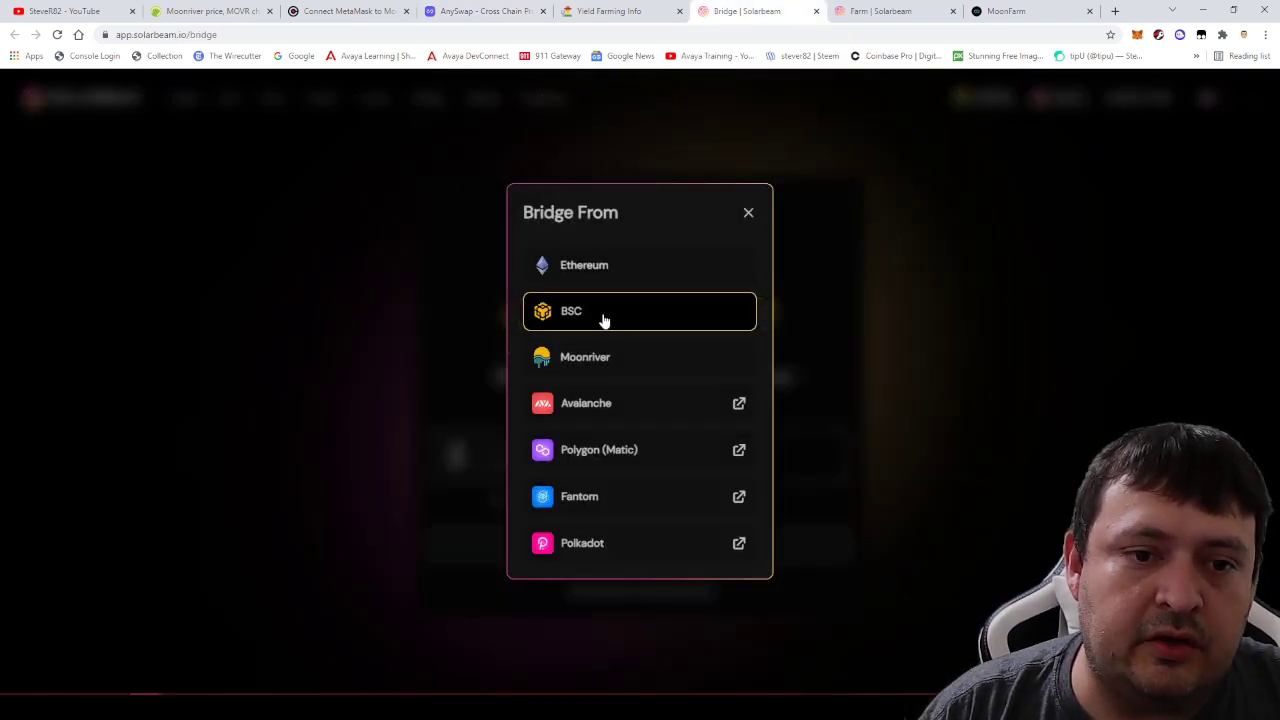
{"action": "left_click", "coordinate": [940, 325]}
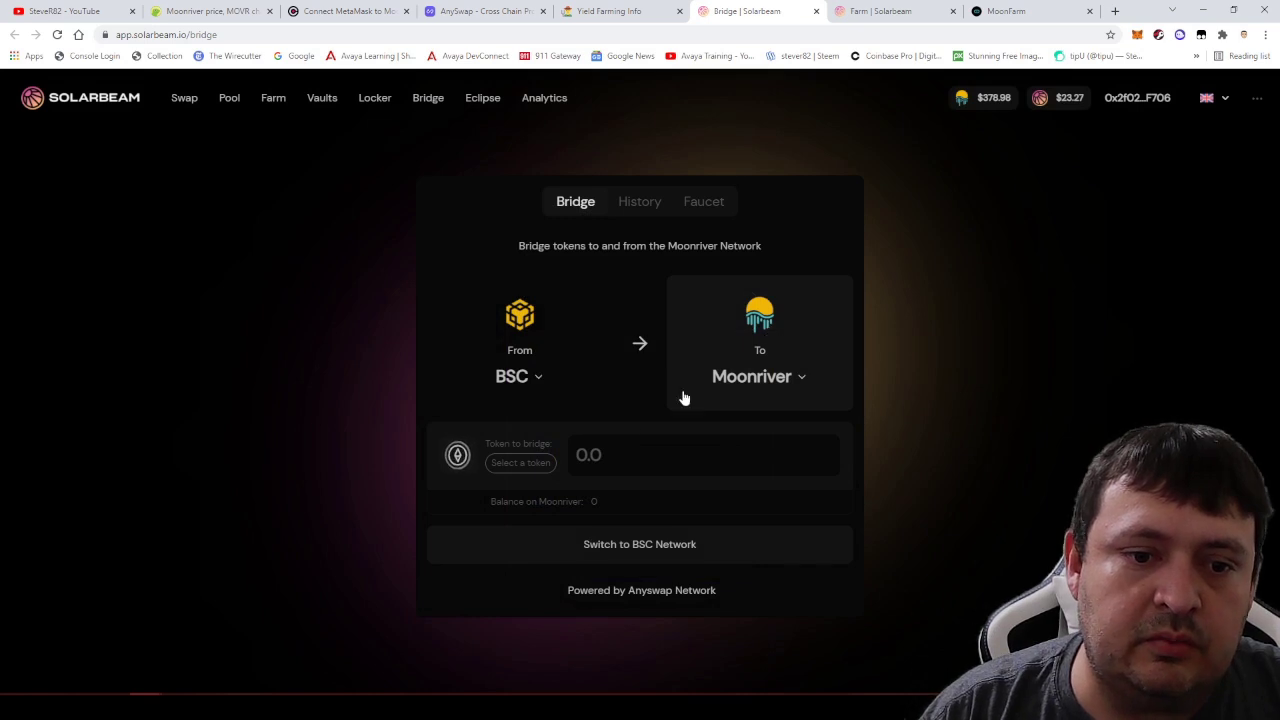
{"action": "left_click", "coordinate": [518, 464]}
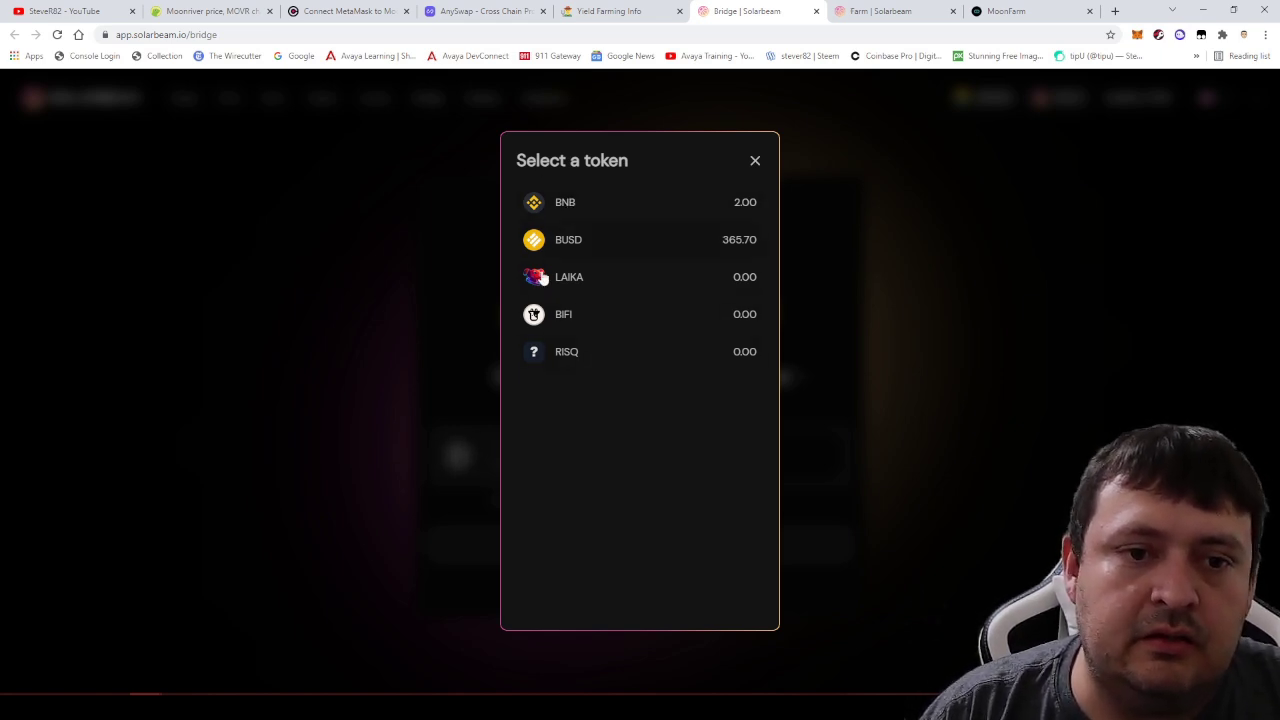
{"action": "left_click", "coordinate": [1046, 276]}
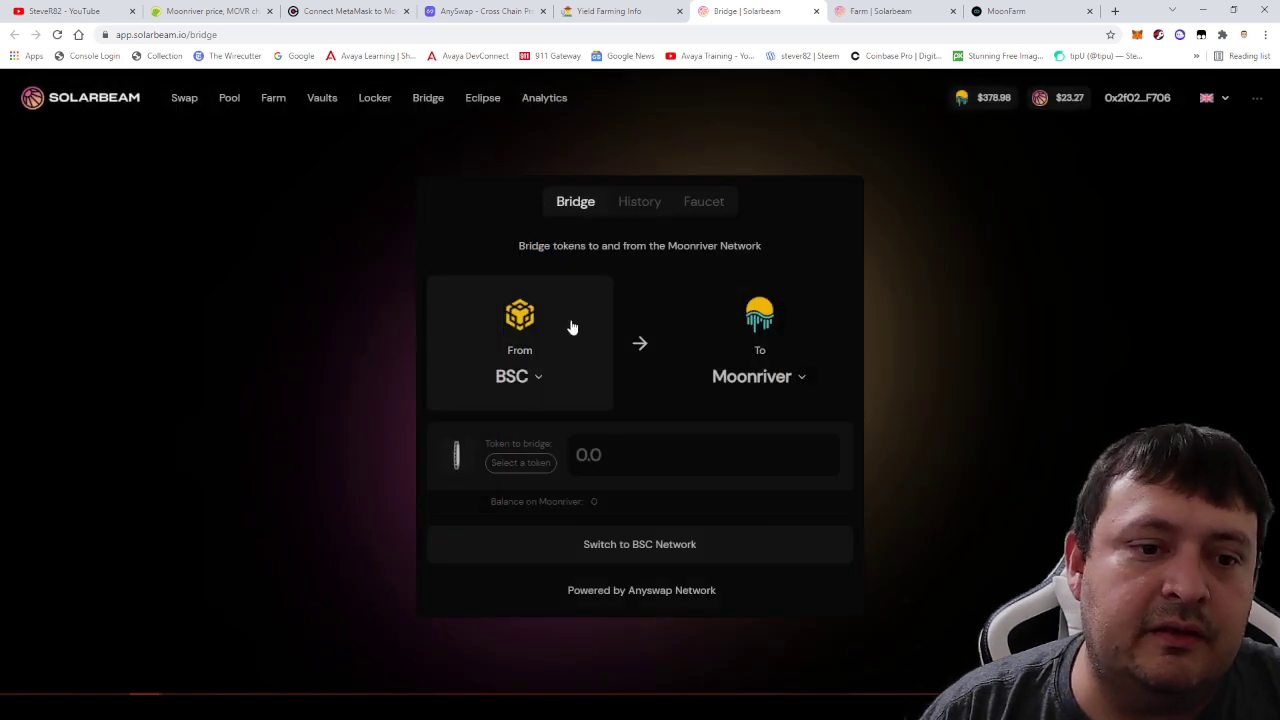
Choose BUSD as the token to bridge from BSC to Moonriver and set the amount to 100.
{"action": "left_click", "coordinate": [490, 461]}
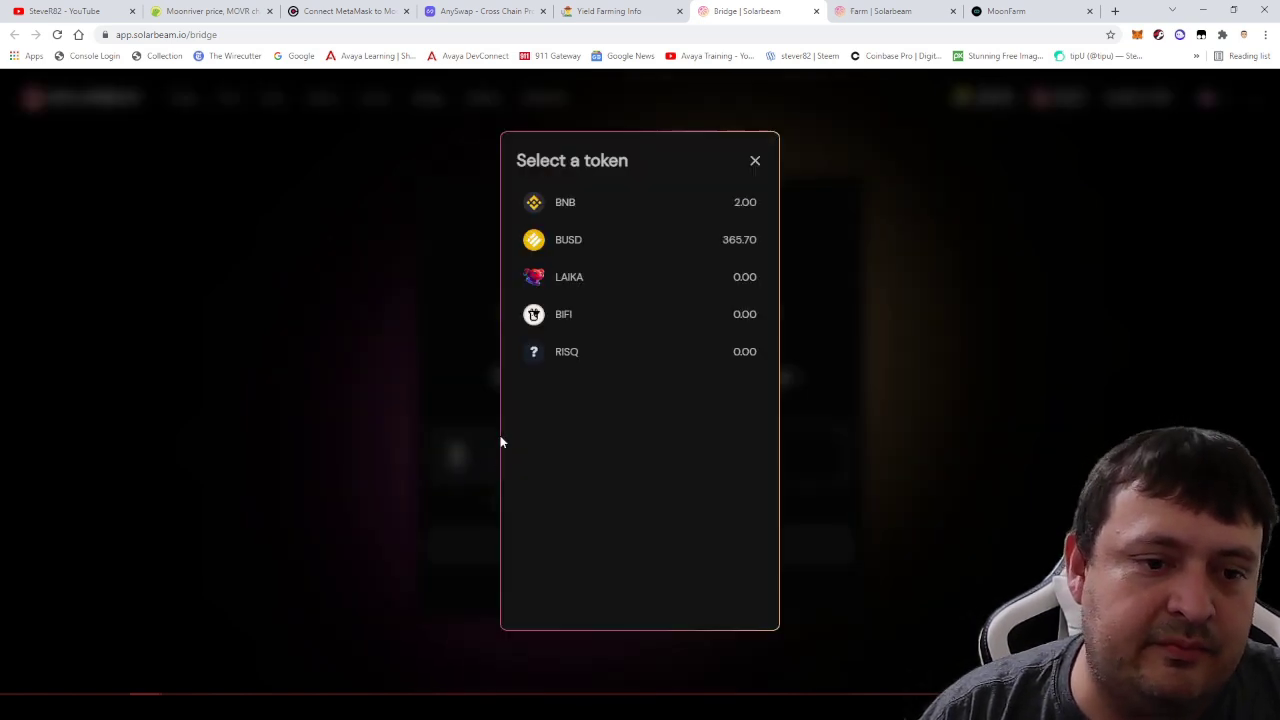
{"action": "left_click", "coordinate": [571, 250]}
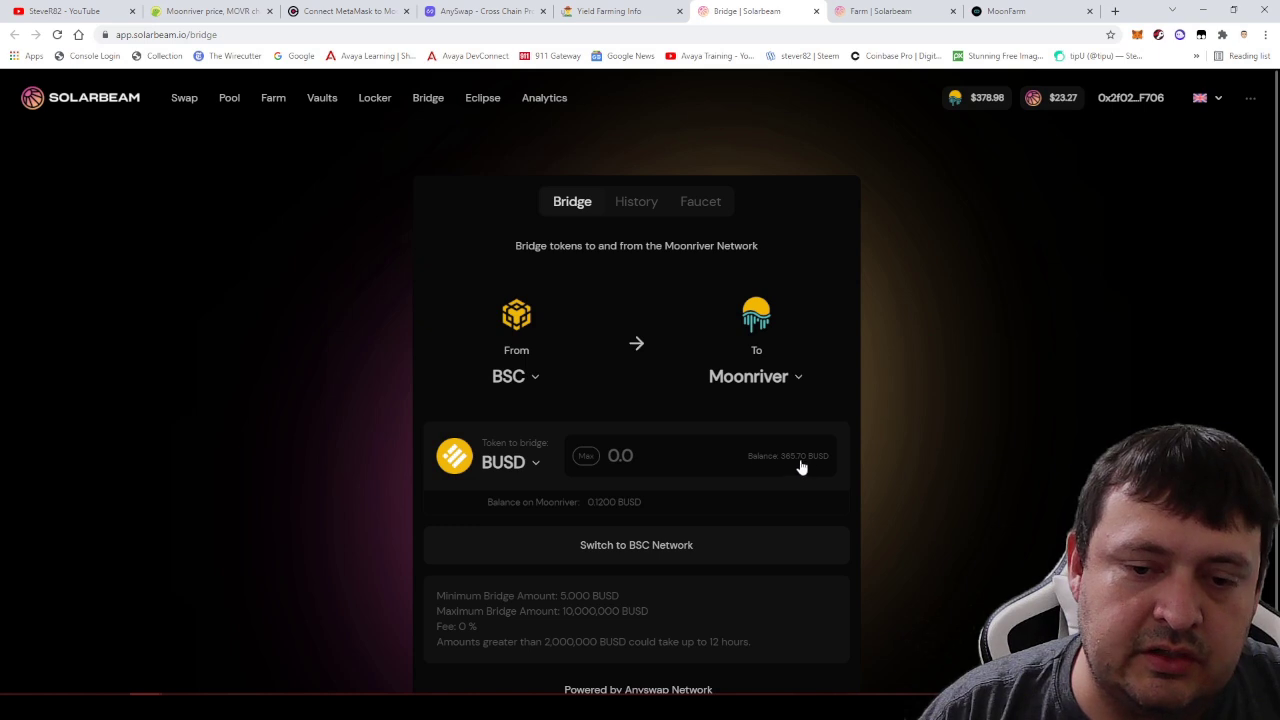
{"action": "left_click", "coordinate": [692, 446]}
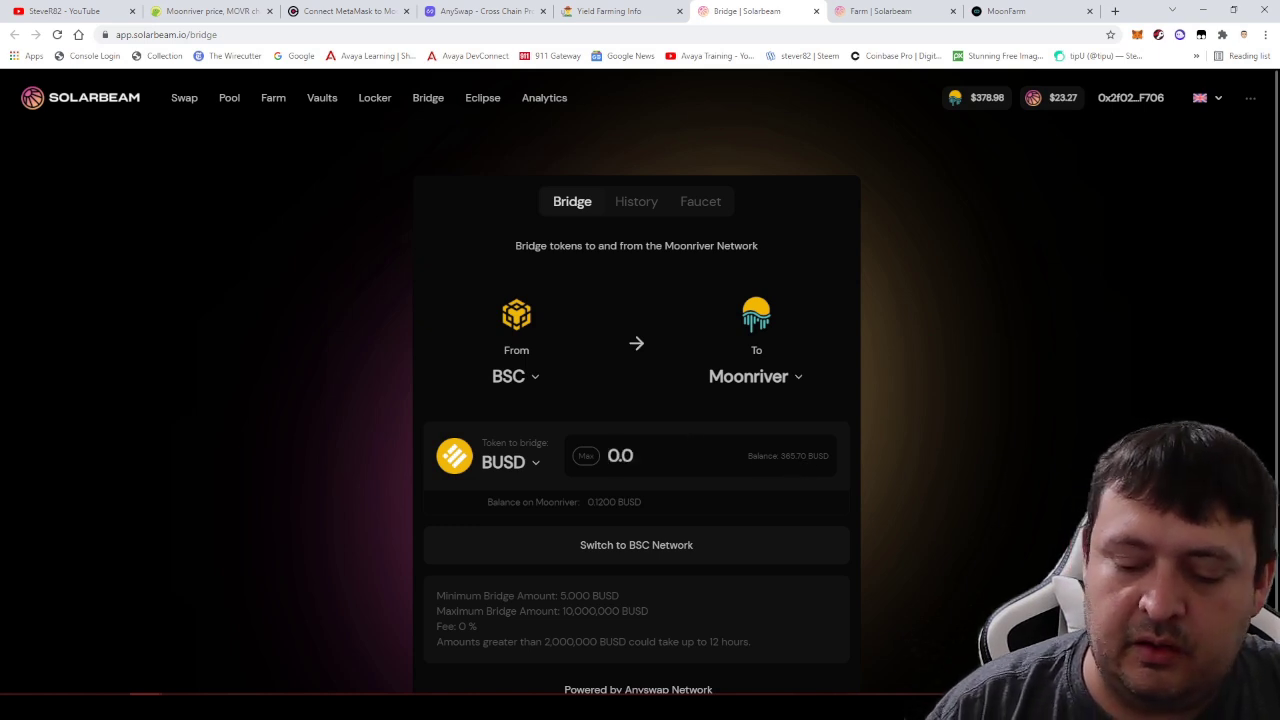
{"action": "type", "text": "100"}
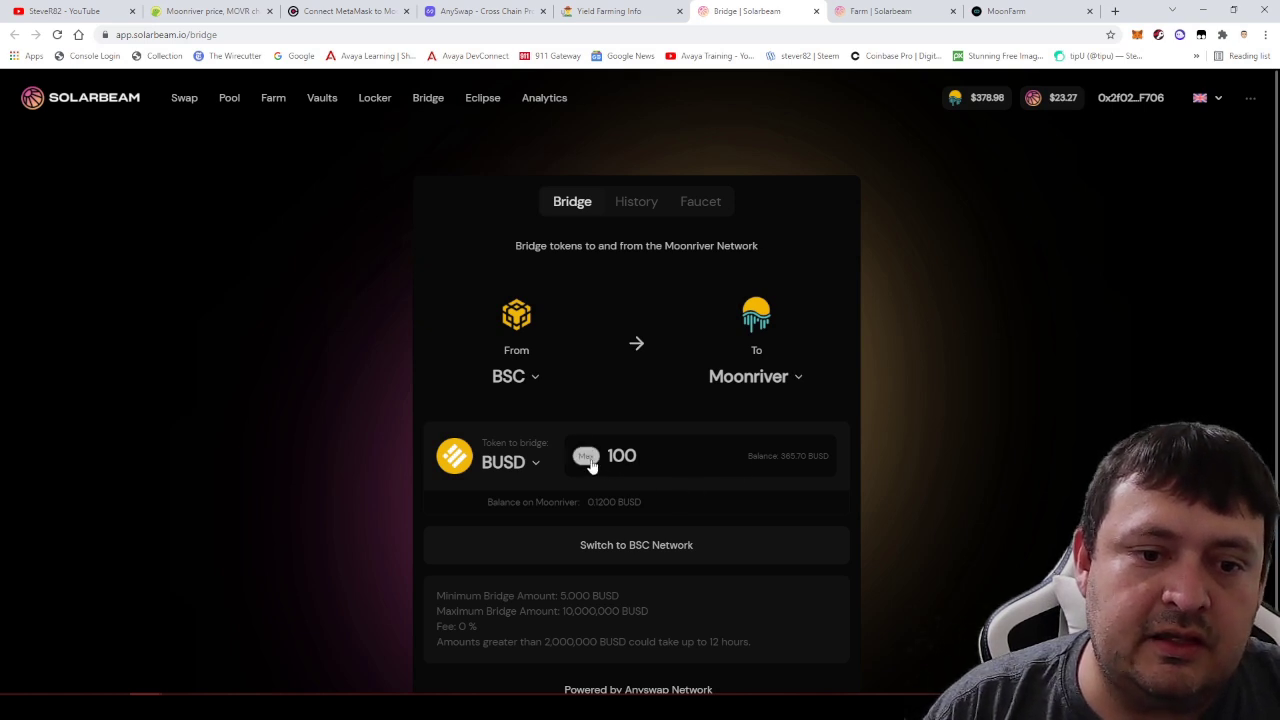
{"action": "scroll", "coordinate": [618, 482], "scroll_direction": "down", "scroll_amount": 1}
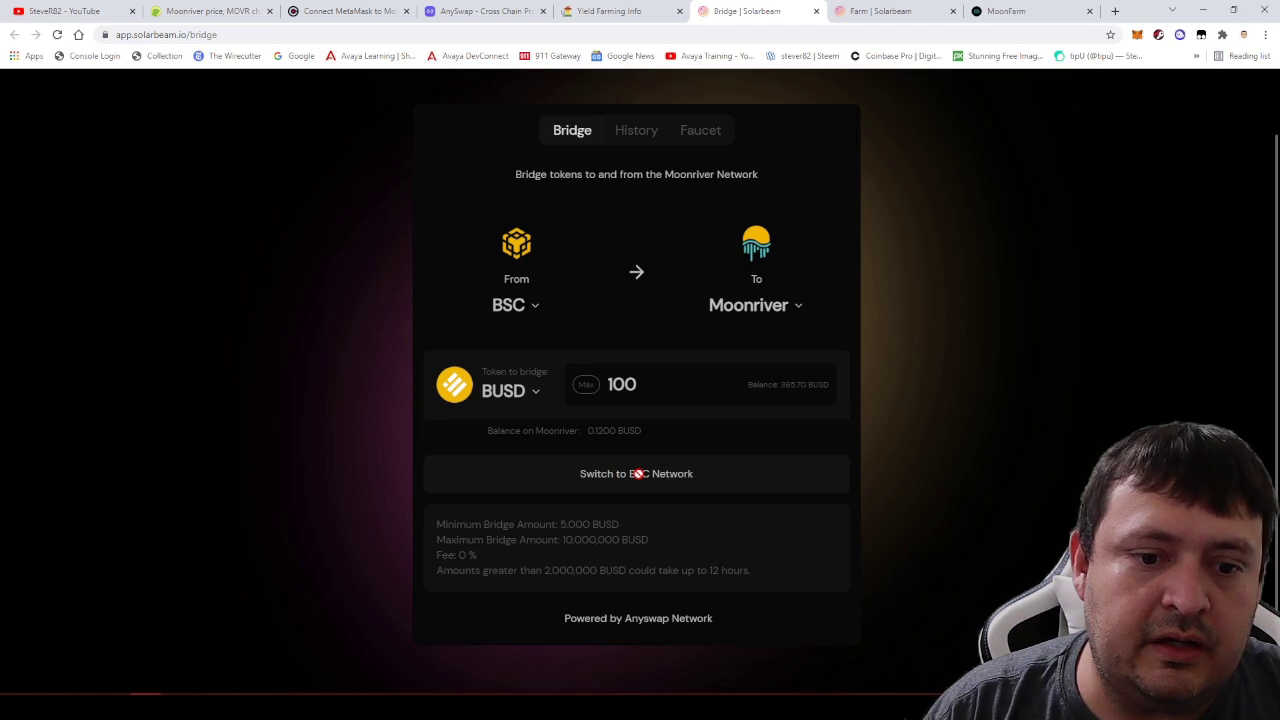
Switch the MetaMask wallet to the Binance Smart Chain network and close the wallet.
{"action": "left_click", "coordinate": [1137, 34]}
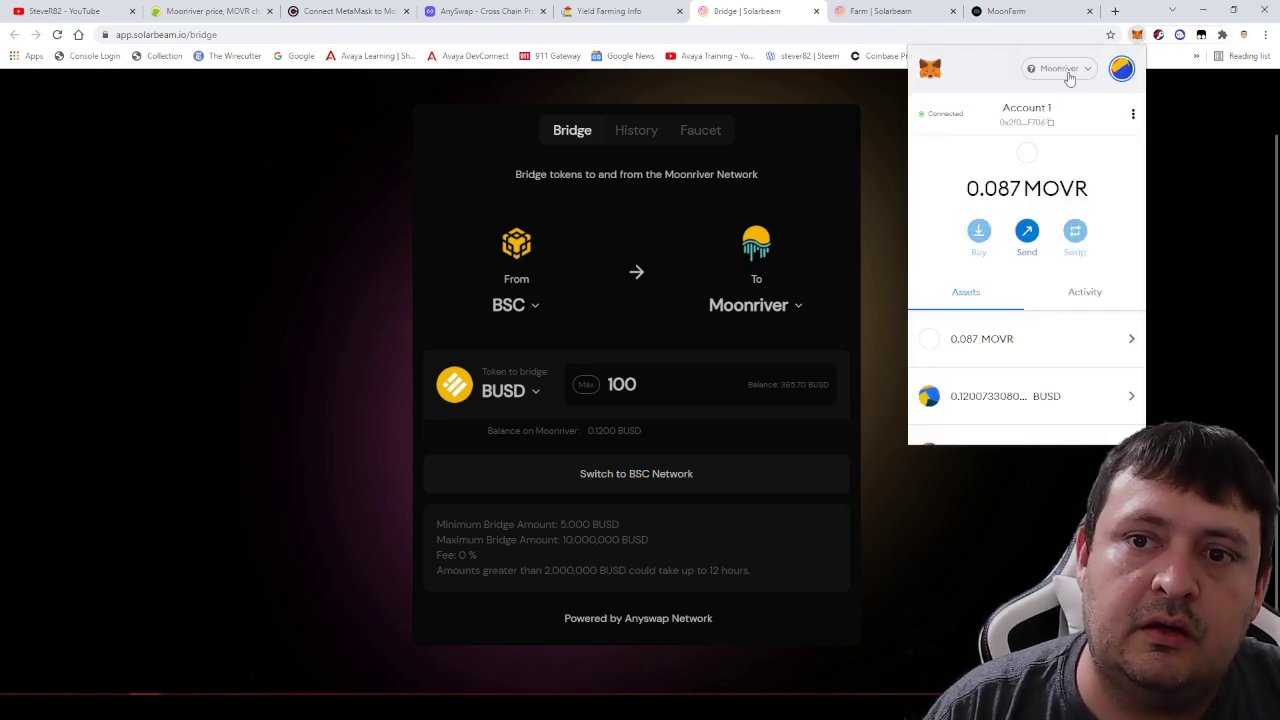
{"action": "left_click", "coordinate": [1066, 70]}
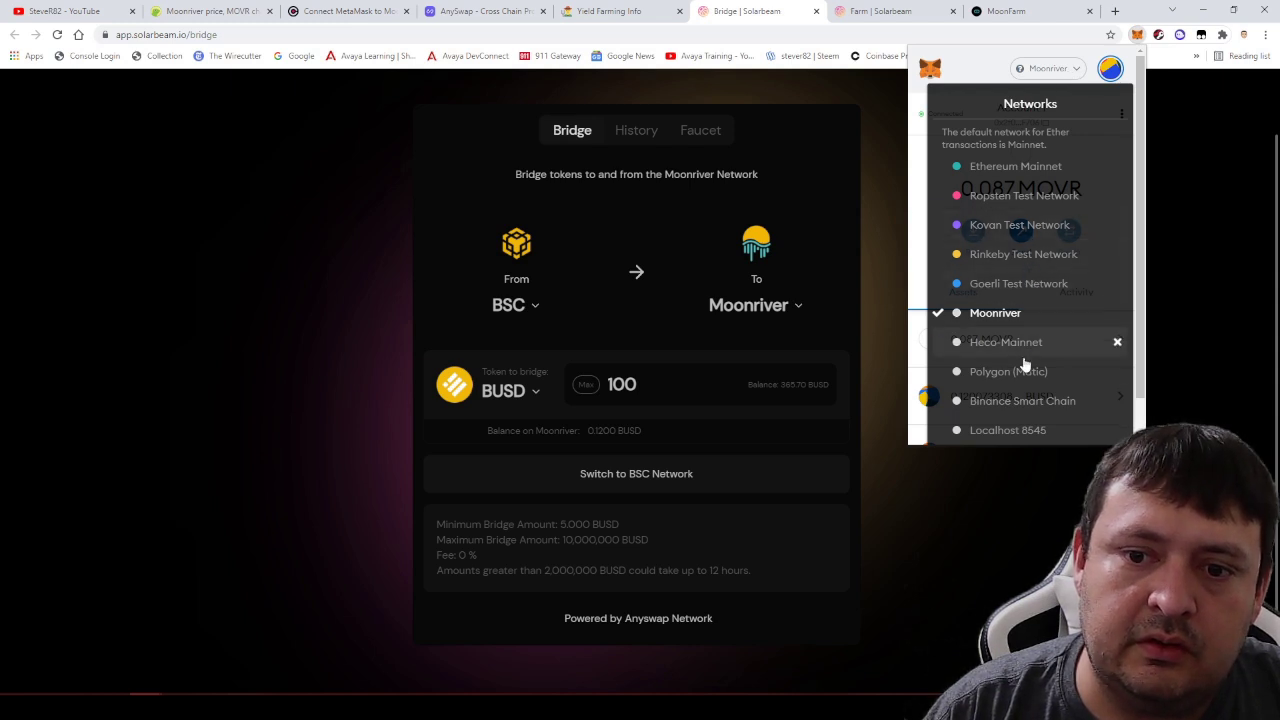
{"action": "left_click", "coordinate": [1112, 401]}
{"action": "left_click", "coordinate": [1194, 283]}
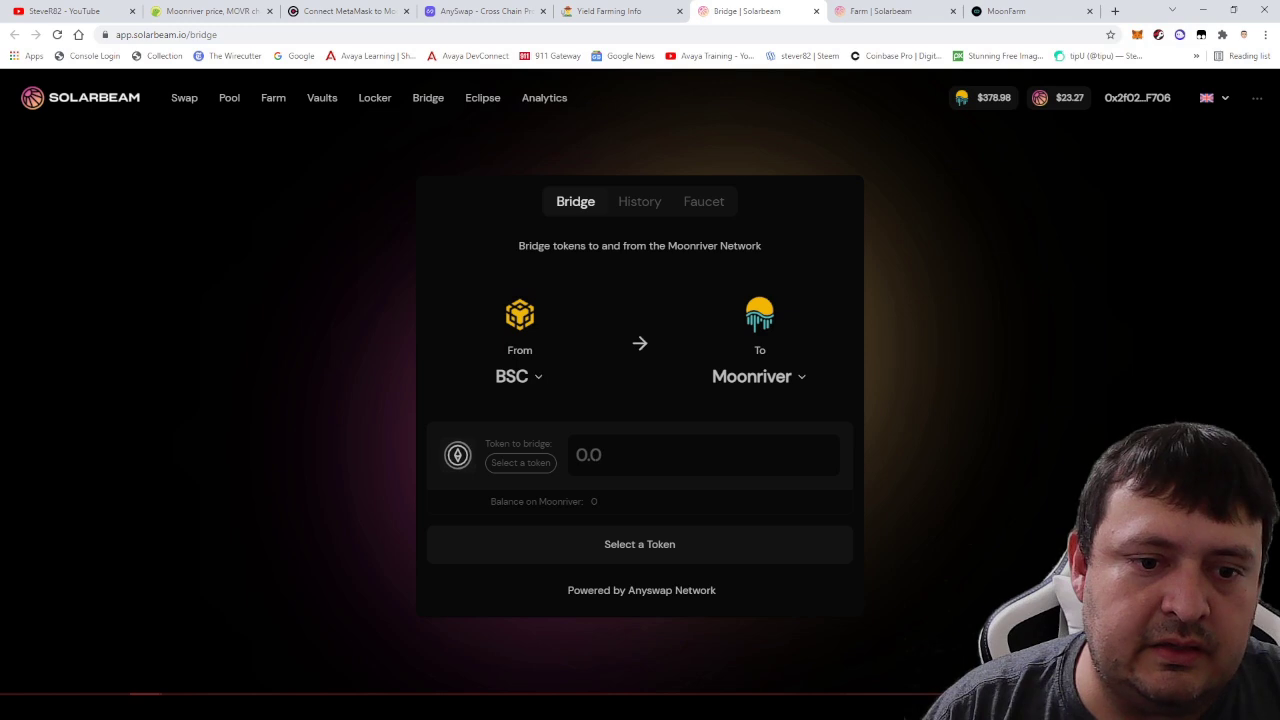
Select BUSD again as the token to bridge from BSC to Moonriver and enter an amount of 100.
{"action": "left_click", "coordinate": [518, 462]}
{"action": "left_click", "coordinate": [578, 237]}
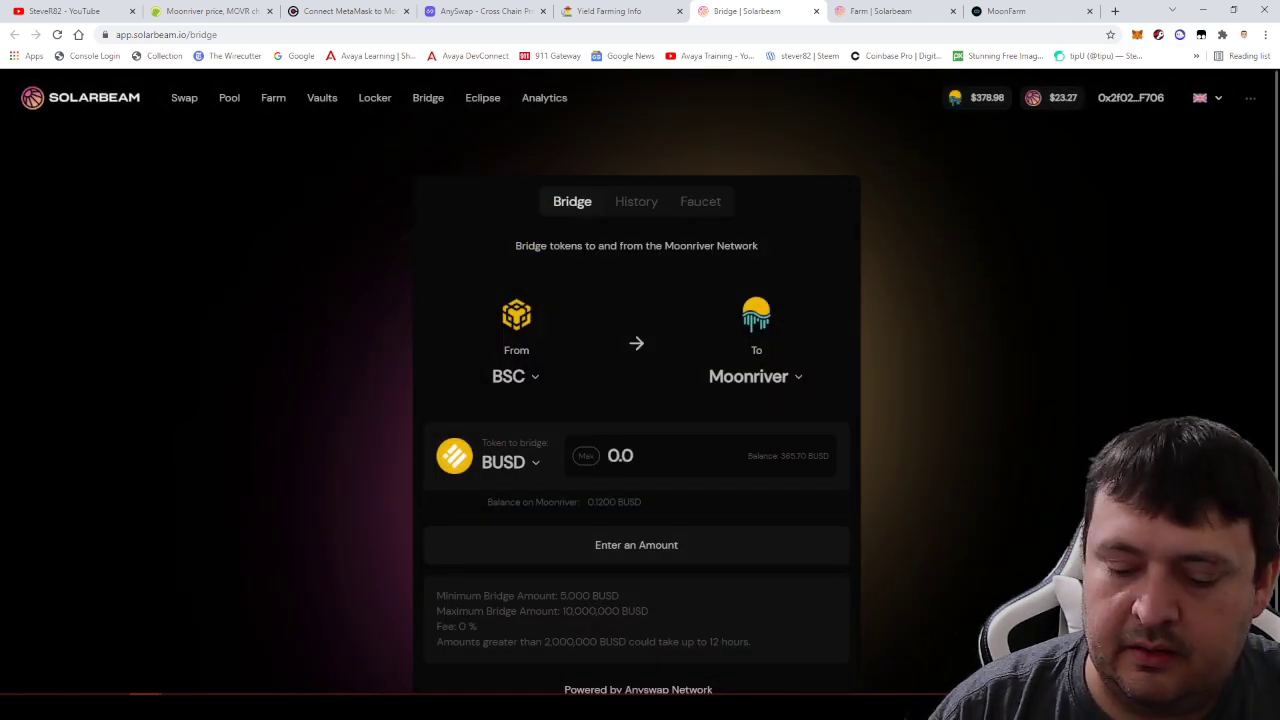
{"action": "type", "text": "100"}
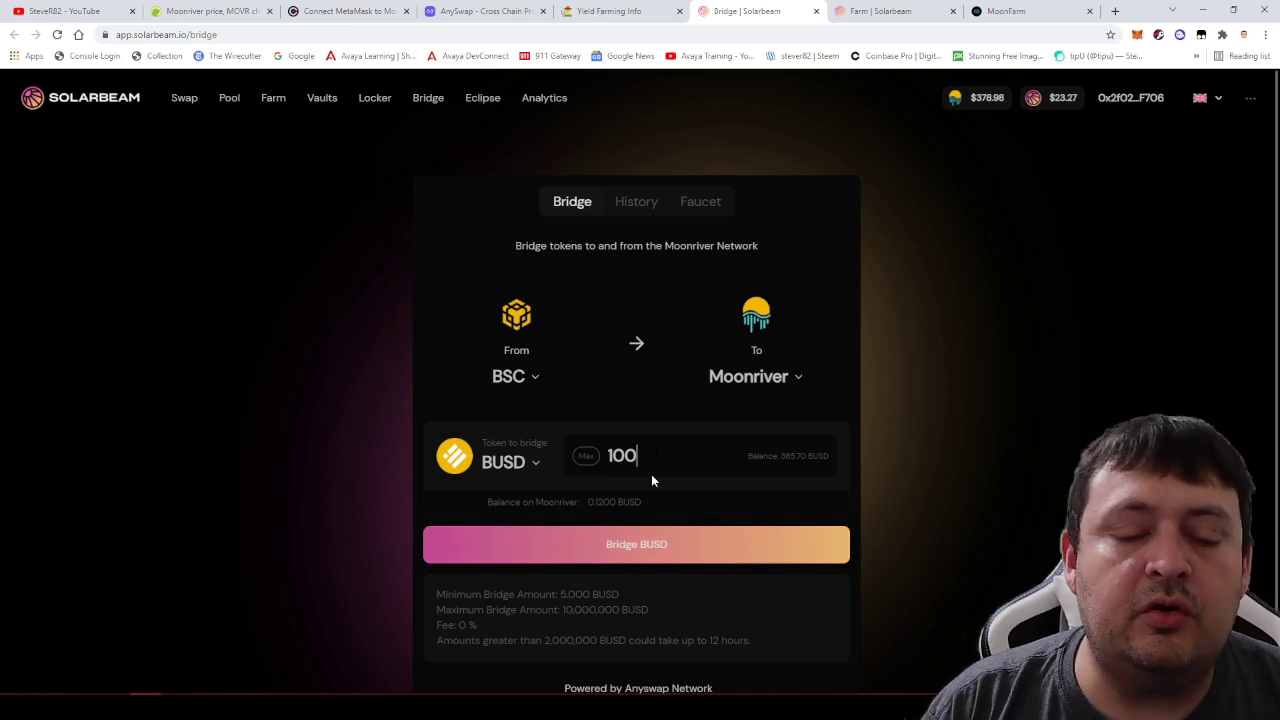
Submit the bridge of 100 BUSD from BSC to Moonriver and approve the transaction in MetaMask.
{"action": "left_click", "coordinate": [643, 563]}
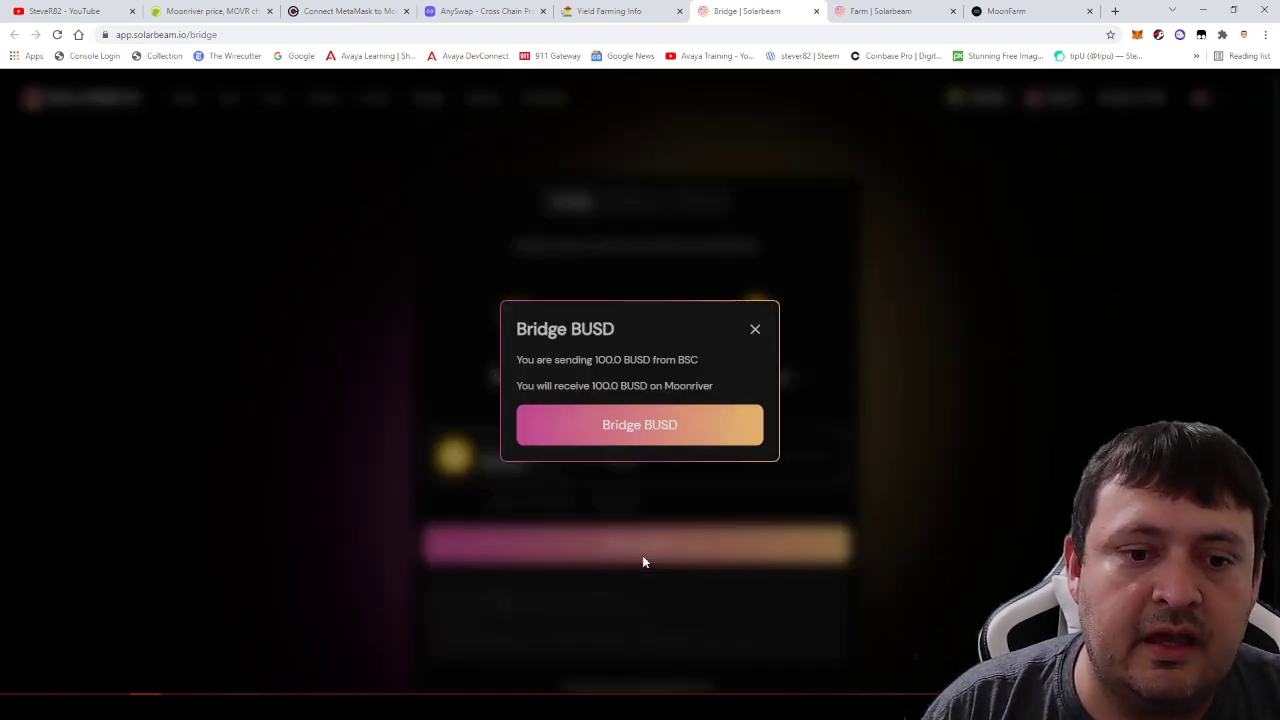
{"action": "left_click", "coordinate": [620, 432]}
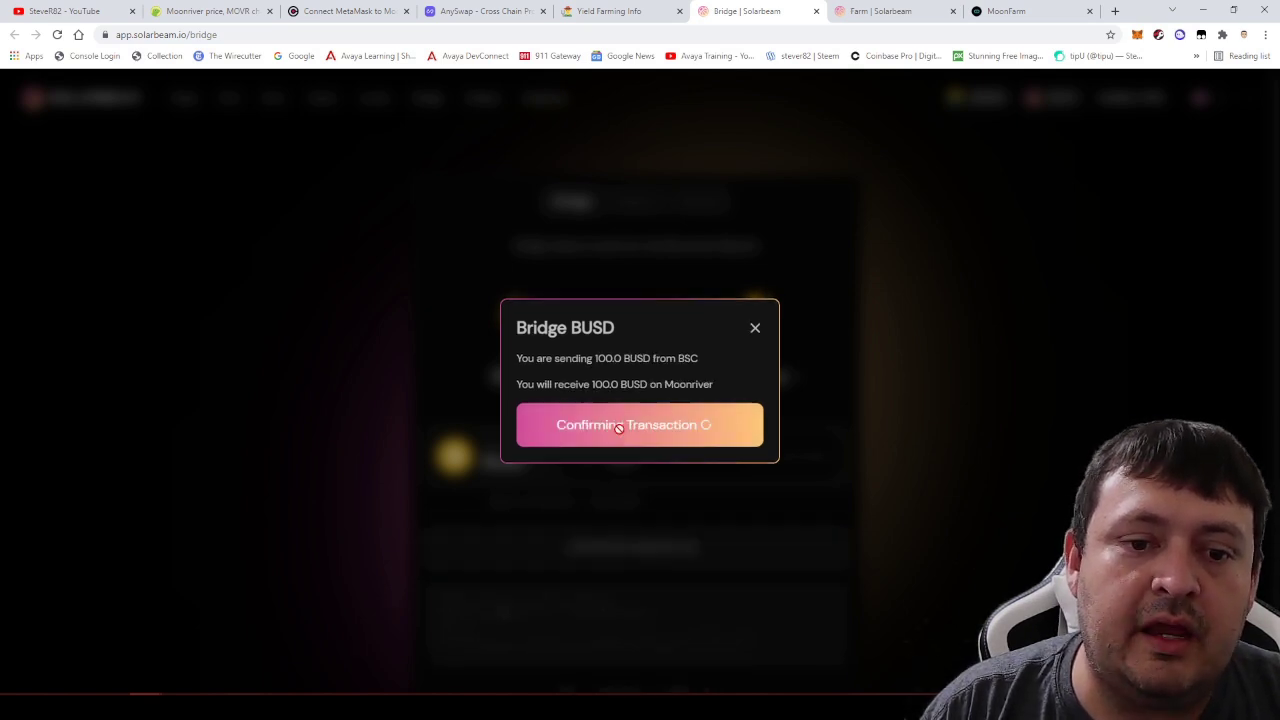
{"action": "scroll", "coordinate": [1180, 220], "scroll_direction": "down", "scroll_amount": 1}
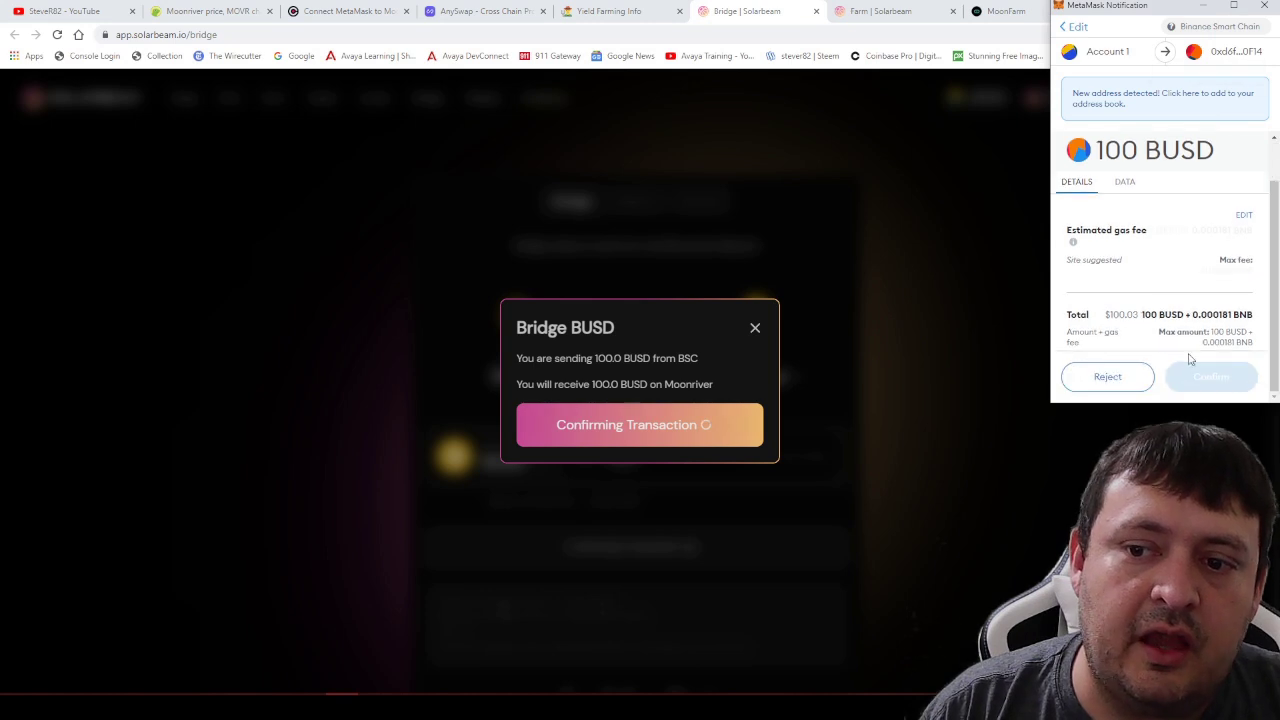
{"action": "left_click", "coordinate": [1216, 377]}
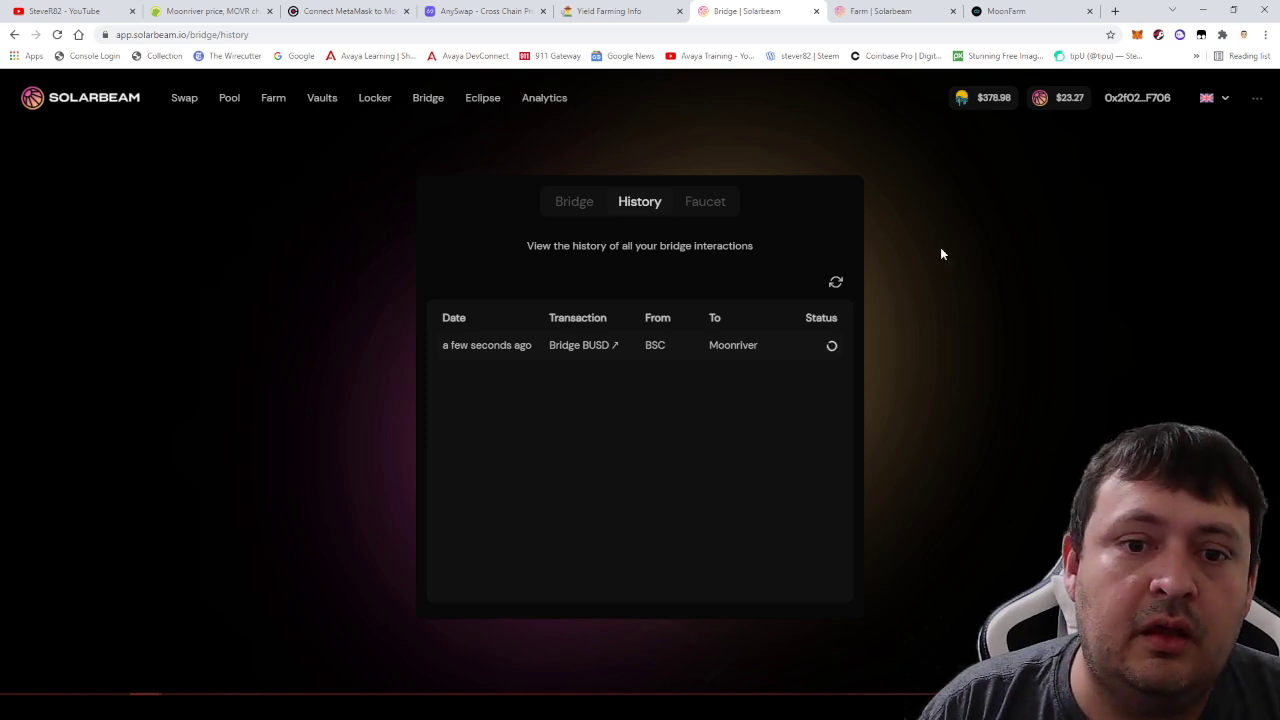
Check the wallet's recent activity on Binance Smart Chain and switch MetaMask back to the Moonriver network.
{"action": "left_click", "coordinate": [1137, 35]}
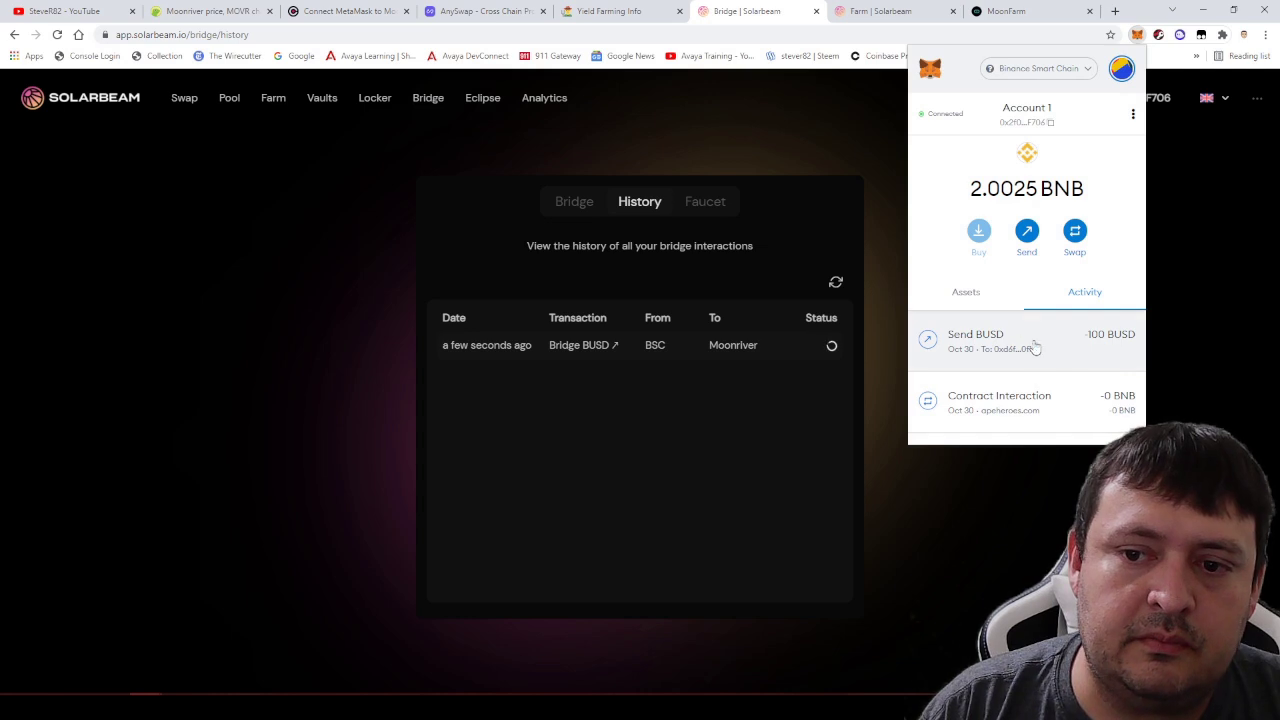
{"action": "left_click", "coordinate": [1020, 70]}
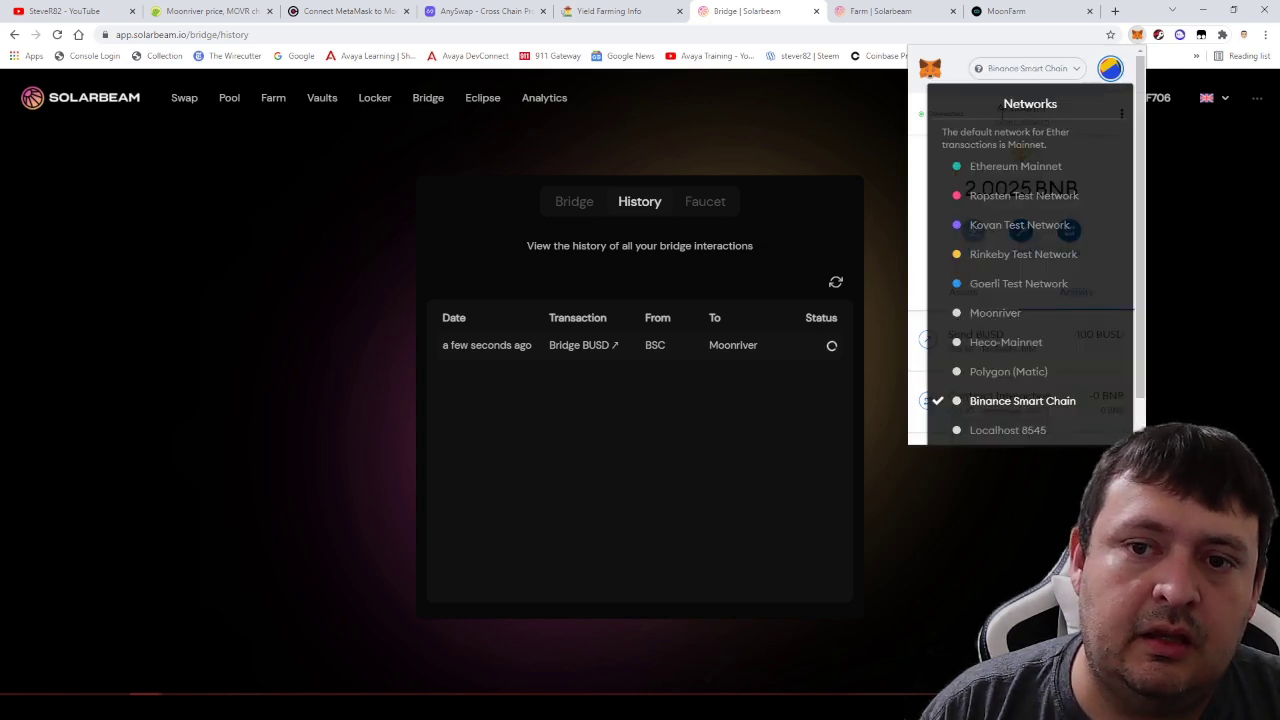
{"action": "left_click", "coordinate": [1000, 313]}
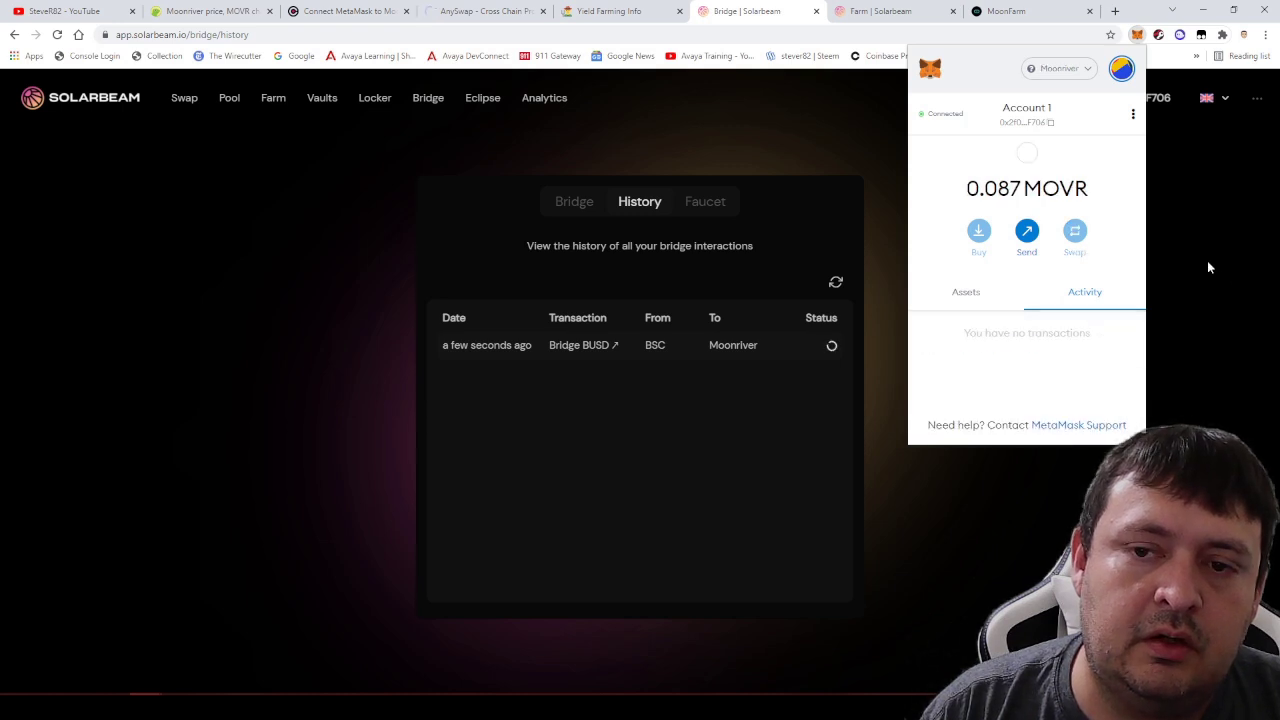
Review the Moonriver assets in MetaMask and reopen the wallet to check the BUSD balance after bridging.
{"action": "left_click", "coordinate": [968, 292]}
{"action": "scroll", "coordinate": [995, 332], "scroll_direction": "down", "scroll_amount": 1}
{"action": "left_click", "coordinate": [1212, 289]}
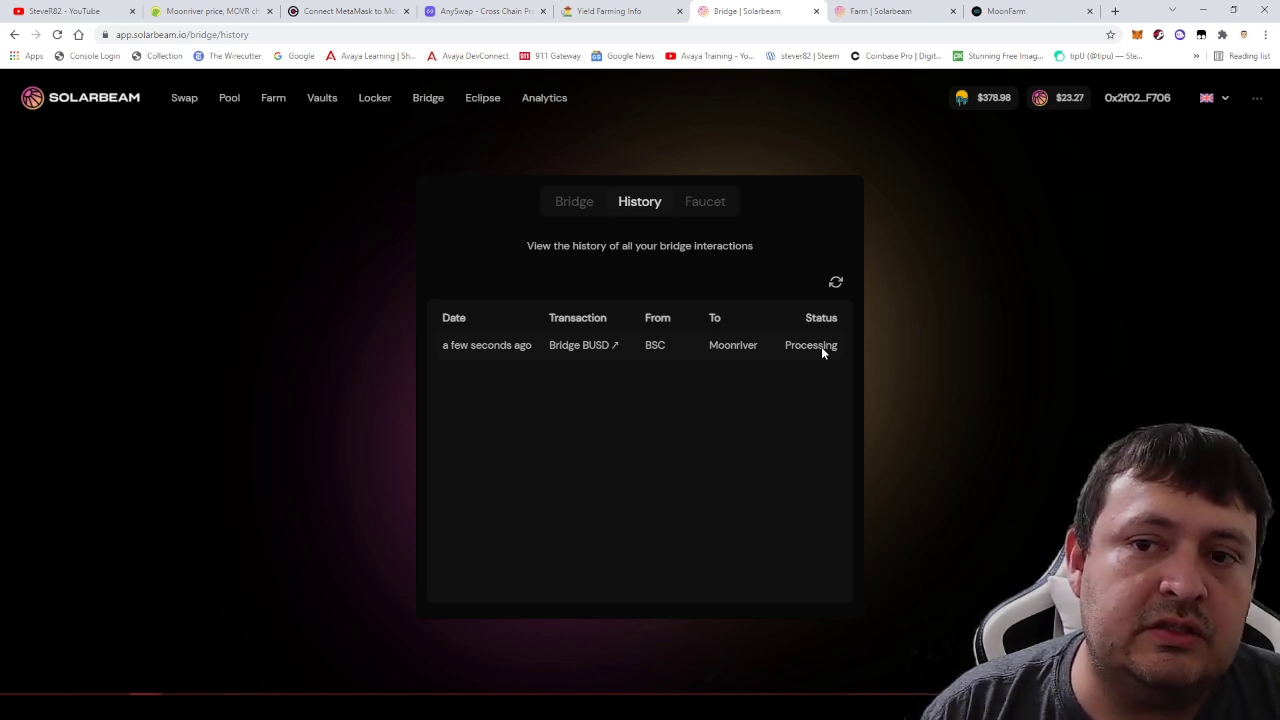
{"action": "left_click", "coordinate": [1137, 34]}
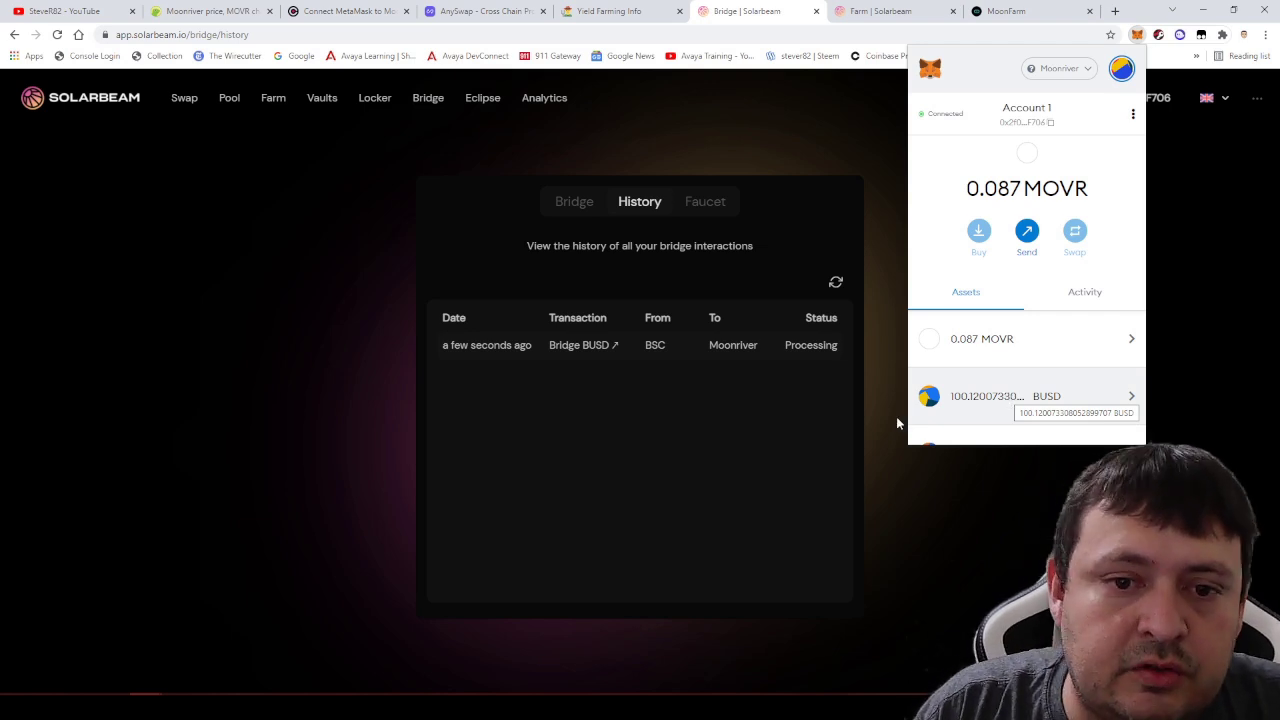
Review the pool providers on vfat.tools' Moonriver list, highlighting Elk, Moonfarm and Solarbeam.
{"action": "left_click", "coordinate": [568, 12]}
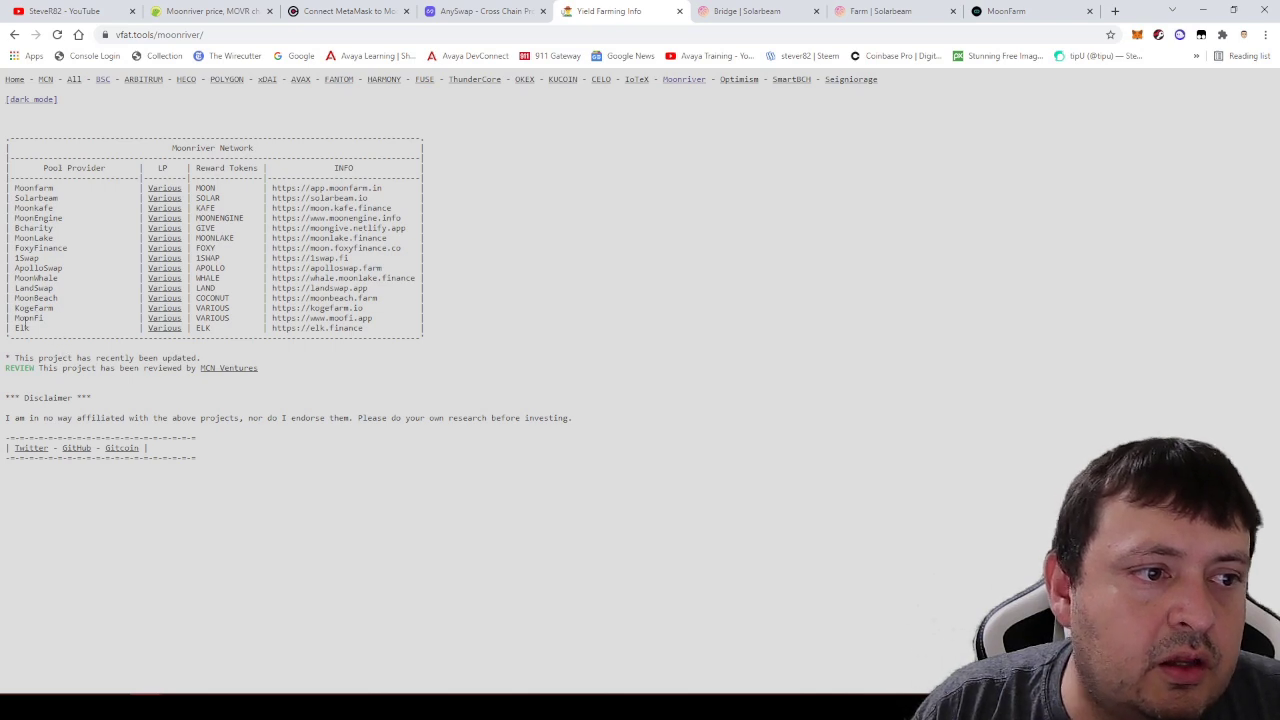
{"action": "double_click", "coordinate": [26, 328]}
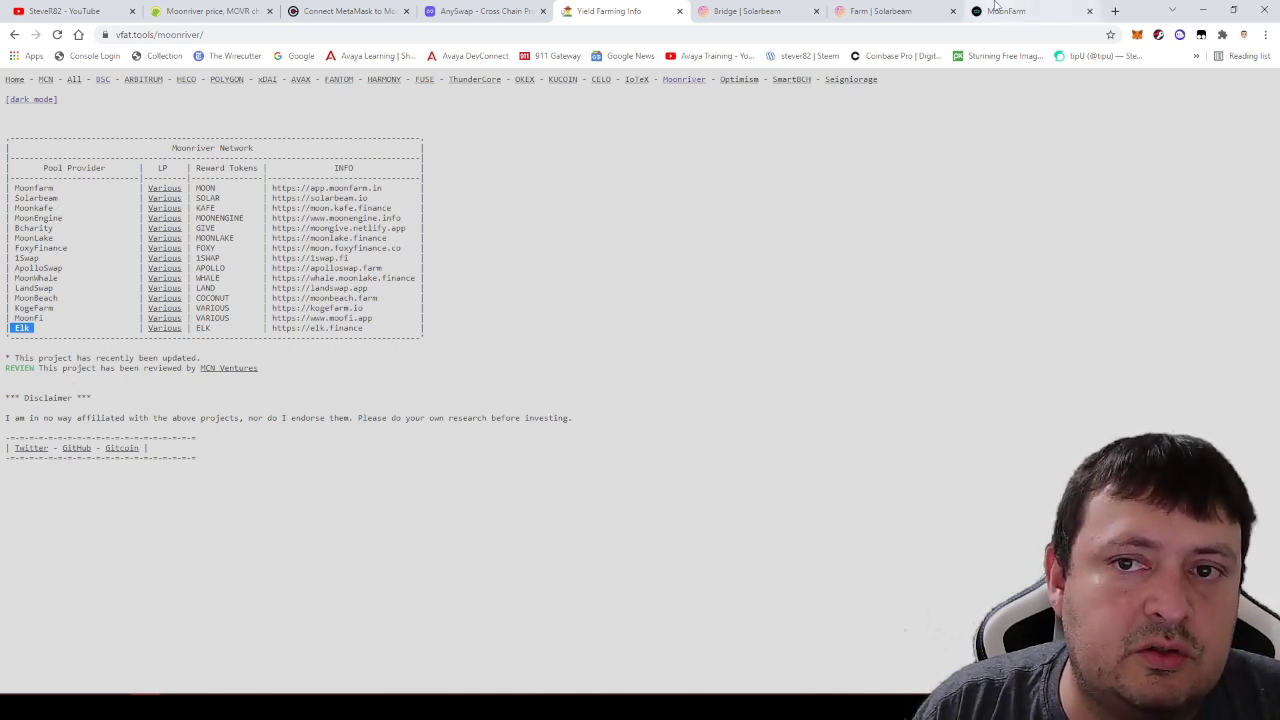
{"action": "left_click", "coordinate": [50, 217]}
{"action": "left_click_drag", "start_coordinate": [63, 197], "coordinate": [8, 187]}
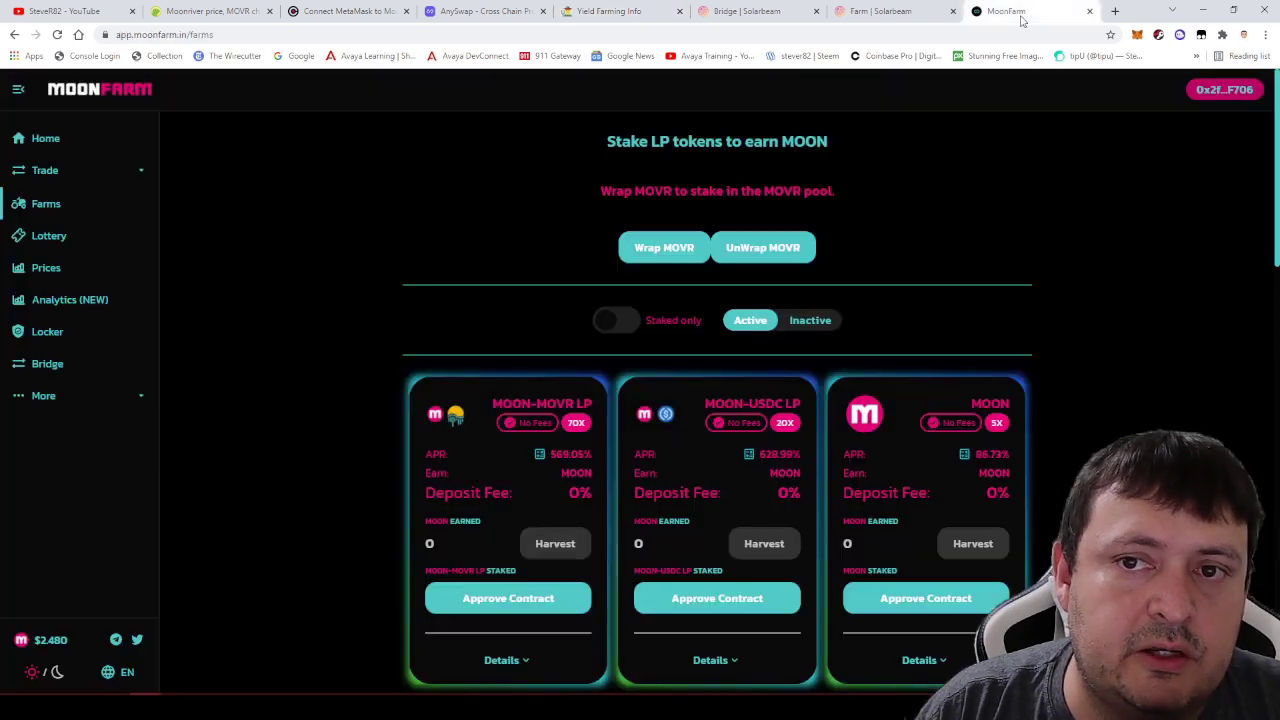
Examine the farms offered on MoonFarm, comparing their pairs, multipliers, APRs and deposit fees.
{"action": "left_click", "coordinate": [1030, 11]}
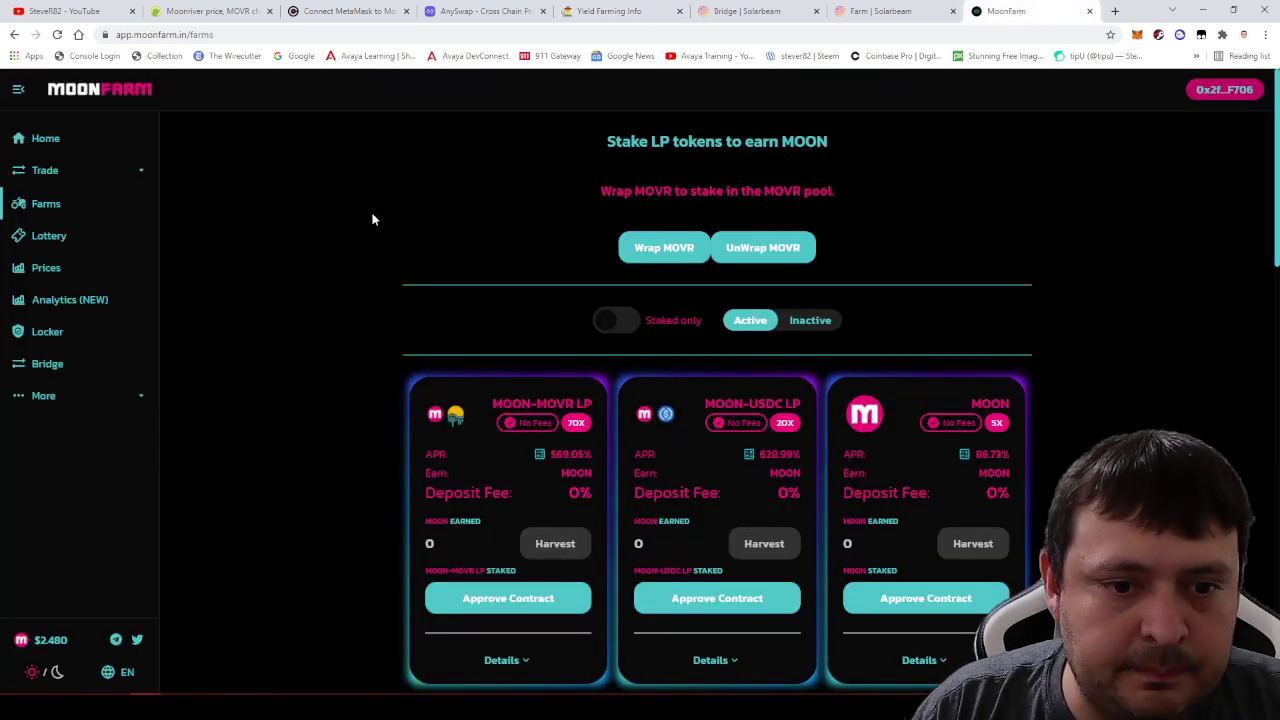
{"action": "scroll", "coordinate": [633, 291], "scroll_direction": "down", "scroll_amount": 2}
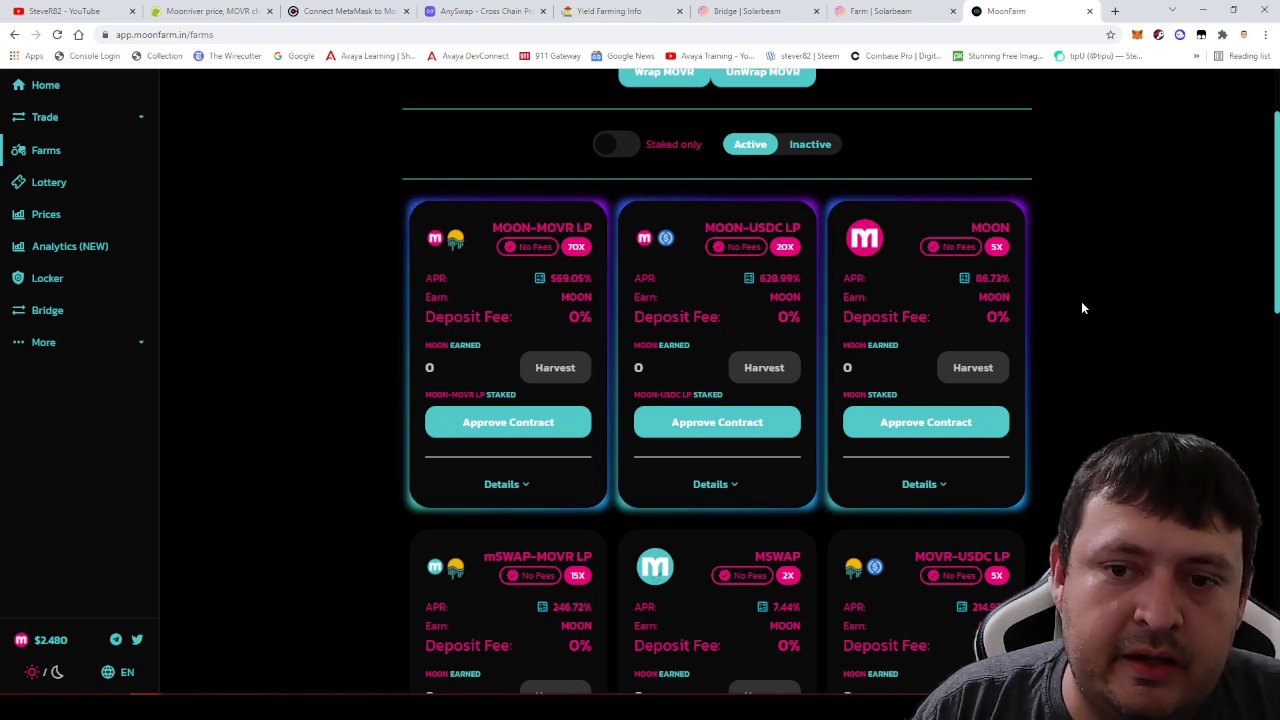
{"action": "scroll", "coordinate": [905, 300], "scroll_direction": "down", "scroll_amount": 4}
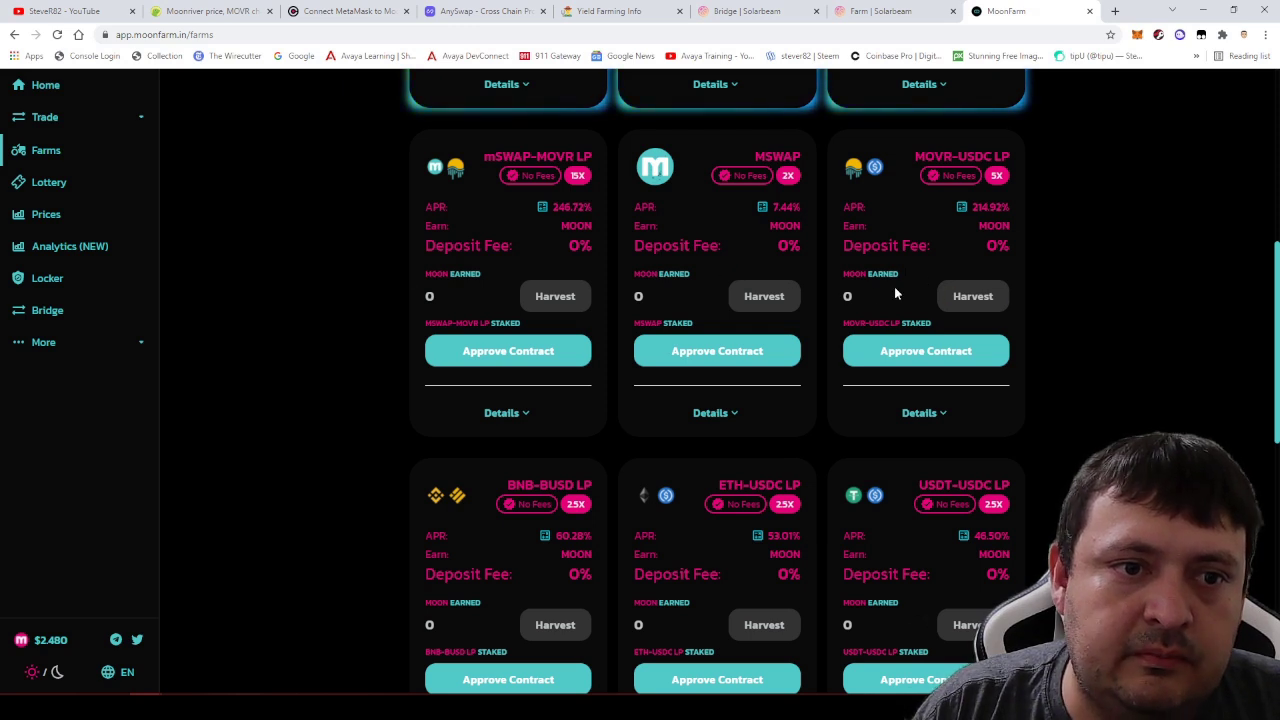
{"action": "scroll", "coordinate": [785, 287], "scroll_direction": "down", "scroll_amount": 2}
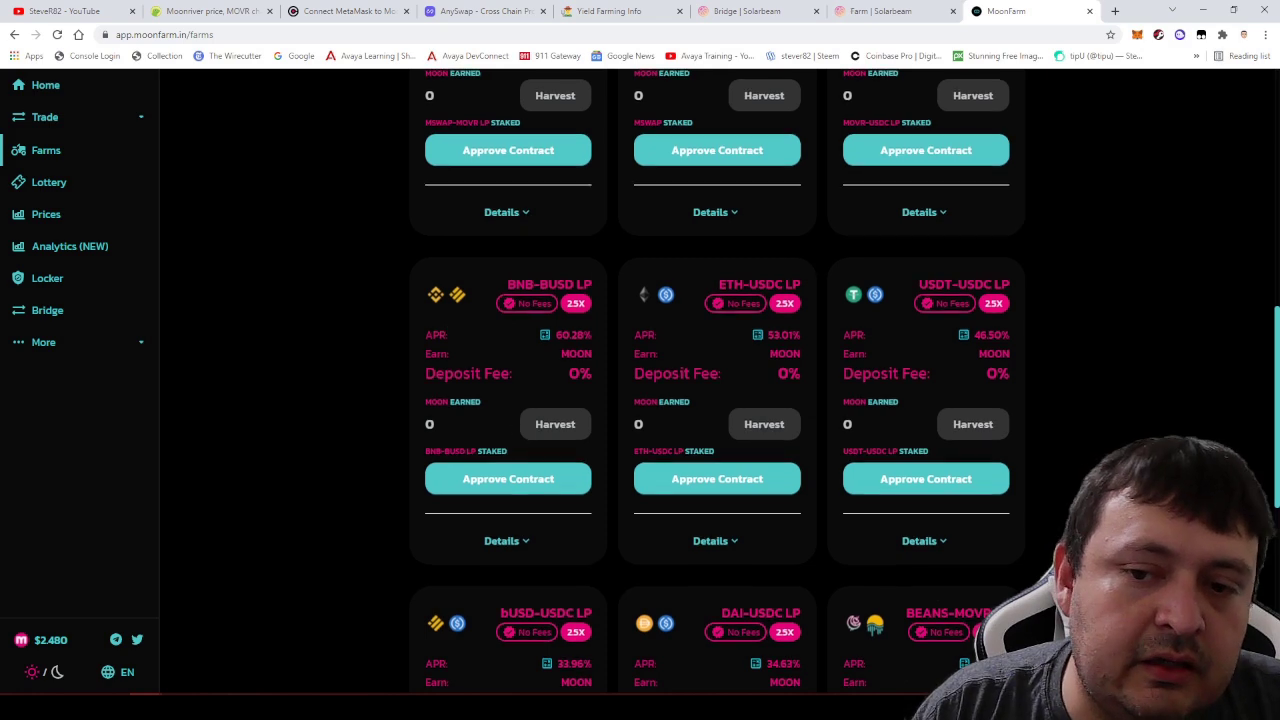
{"action": "scroll", "coordinate": [951, 443], "scroll_direction": "down", "scroll_amount": 2}
{"action": "scroll", "coordinate": [960, 446], "scroll_direction": "down", "scroll_amount": 3}
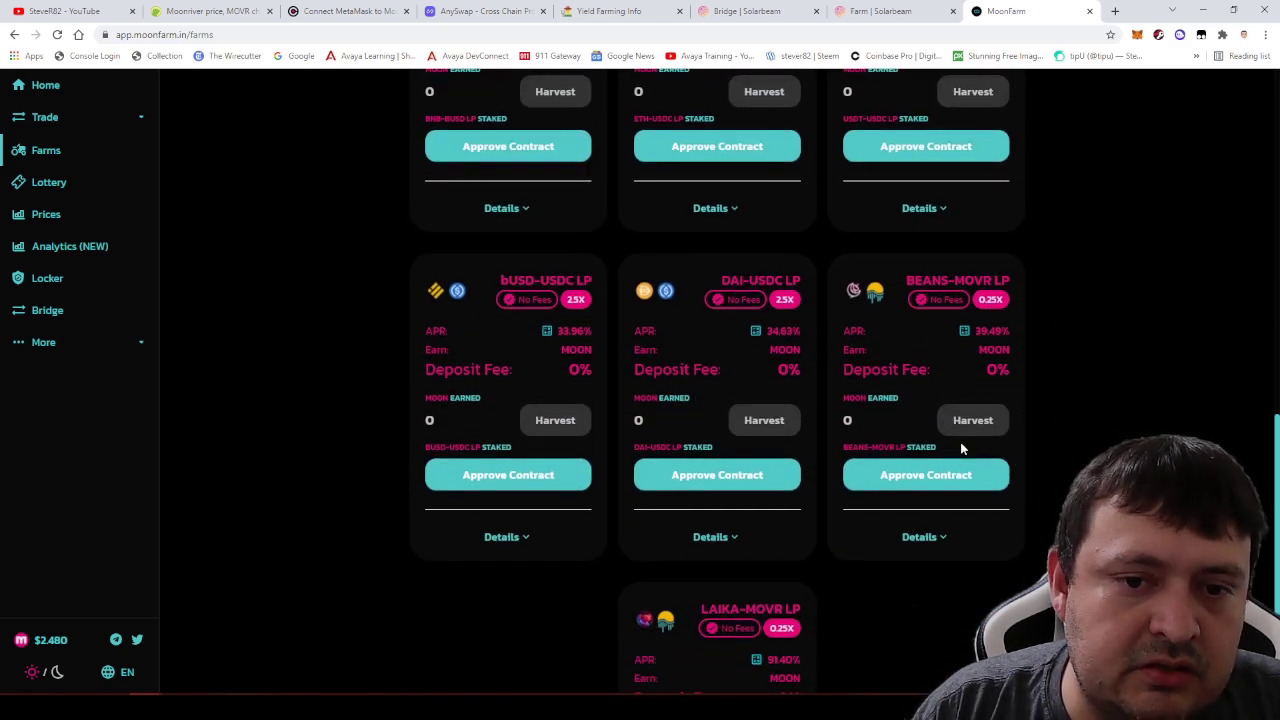
{"action": "scroll", "coordinate": [720, 445], "scroll_direction": "up", "scroll_amount": 6}
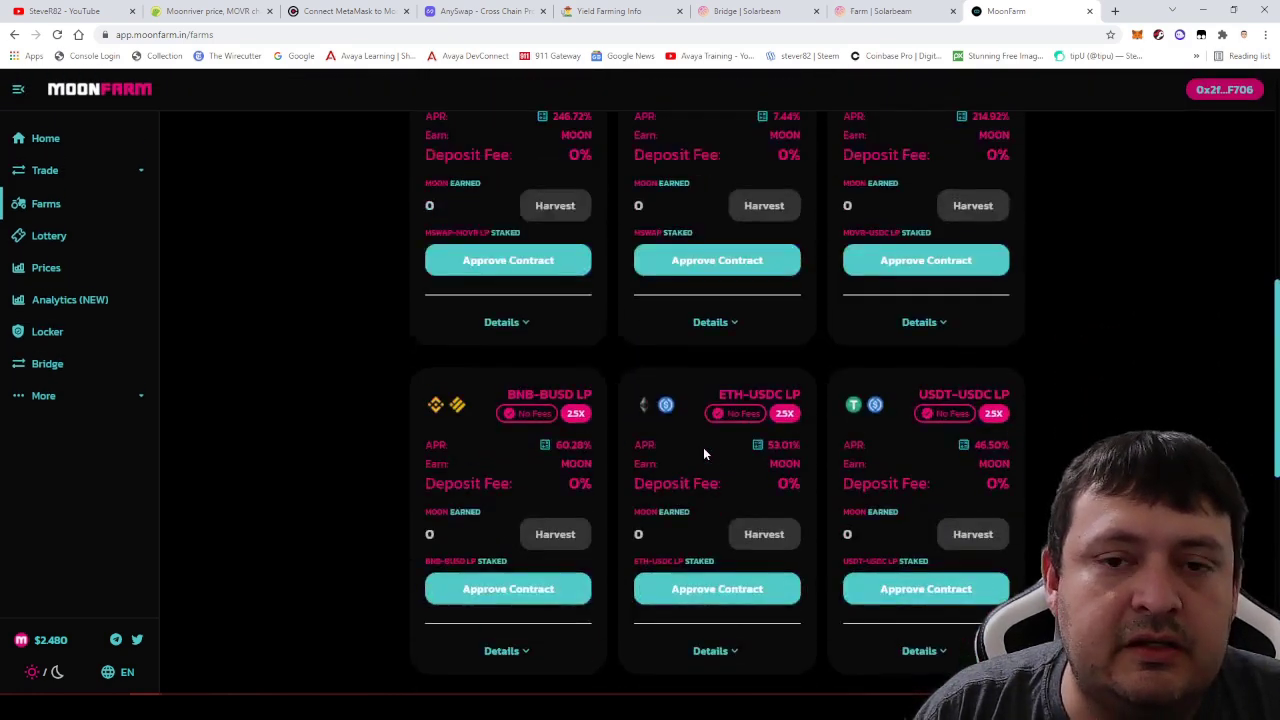
{"action": "scroll", "coordinate": [621, 340], "scroll_direction": "up", "scroll_amount": 2}
View MoonFarm's liquidity locker page and close its tab to return to Solarbeam's farms.
{"action": "left_click", "coordinate": [57, 206]}
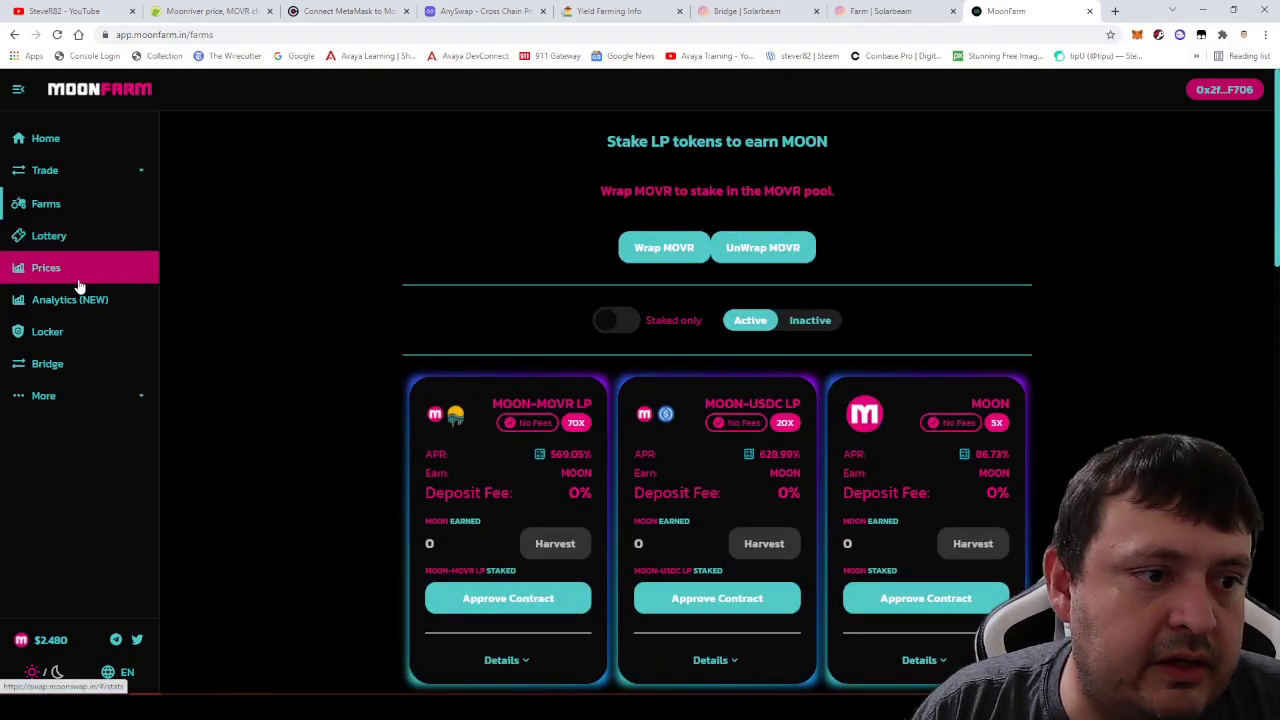
{"action": "left_click", "coordinate": [80, 337]}
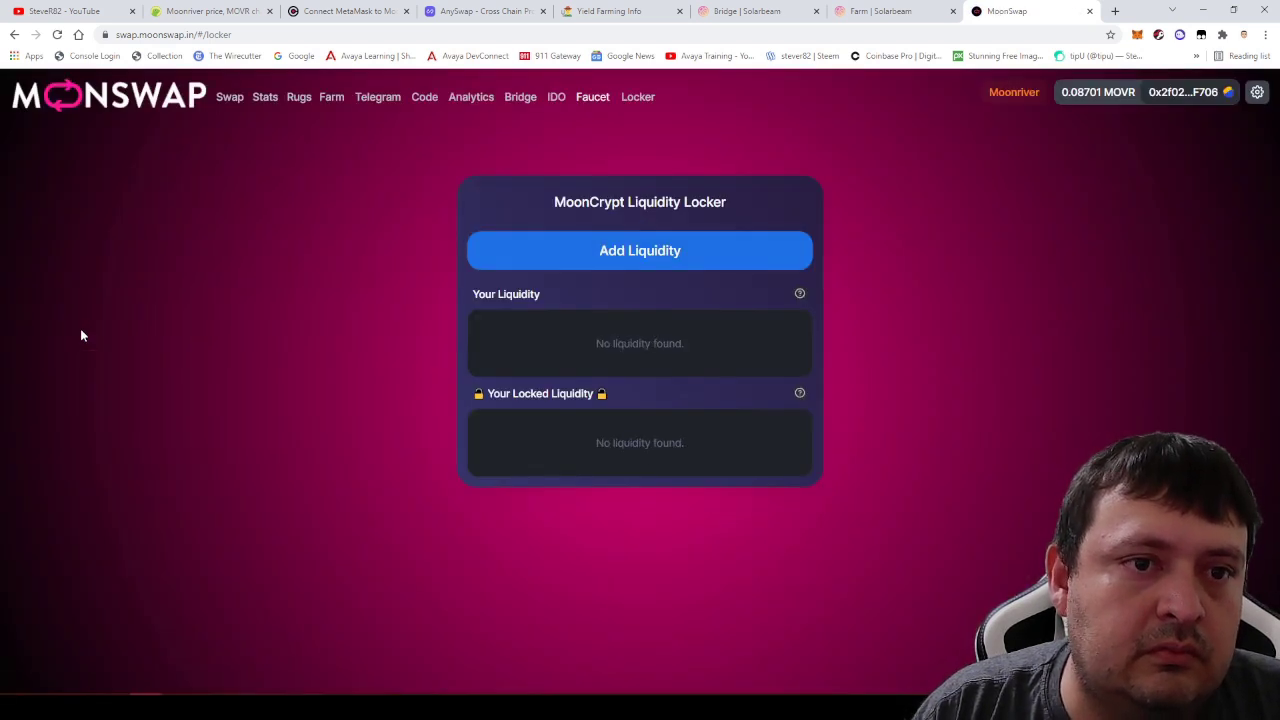
{"action": "left_click", "coordinate": [1090, 11]}
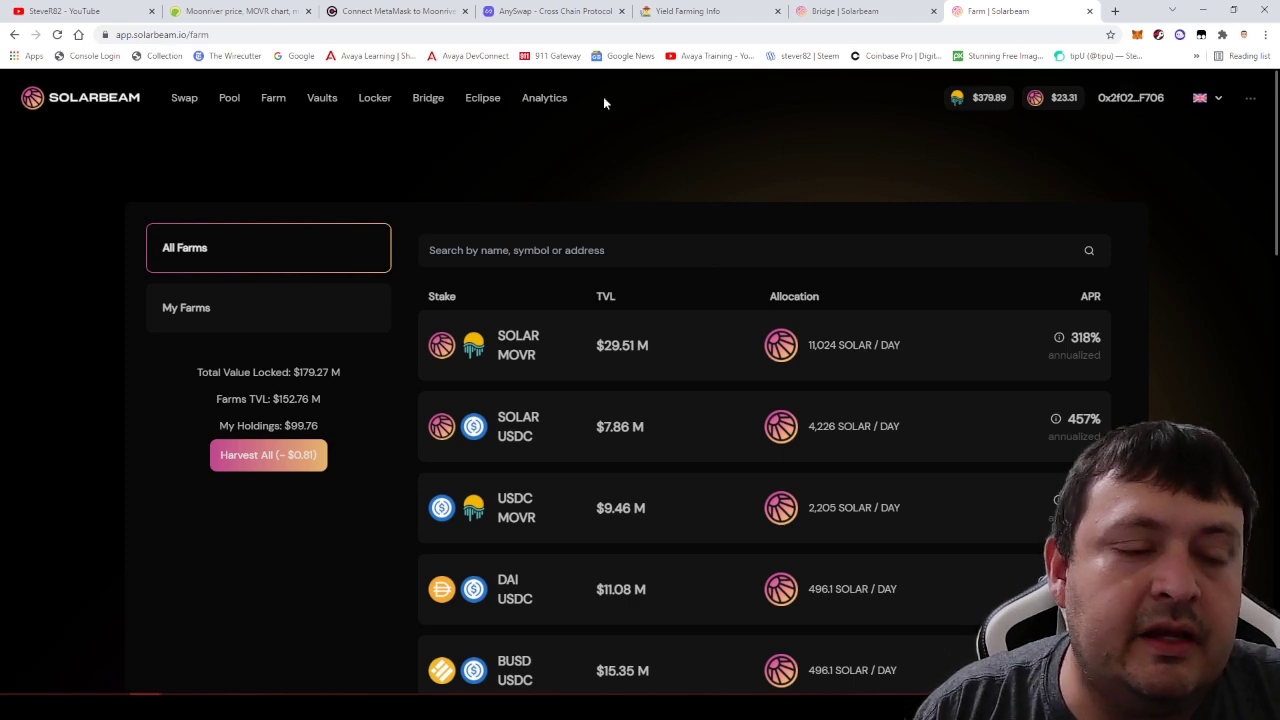
Look through the full list of Solarbeam farms, comparing their pairs, TVL, SOLAR allocation and APR.
{"action": "scroll", "coordinate": [553, 440], "scroll_direction": "down", "scroll_amount": 3}
{"action": "scroll", "coordinate": [553, 440], "scroll_direction": "down", "scroll_amount": 6}
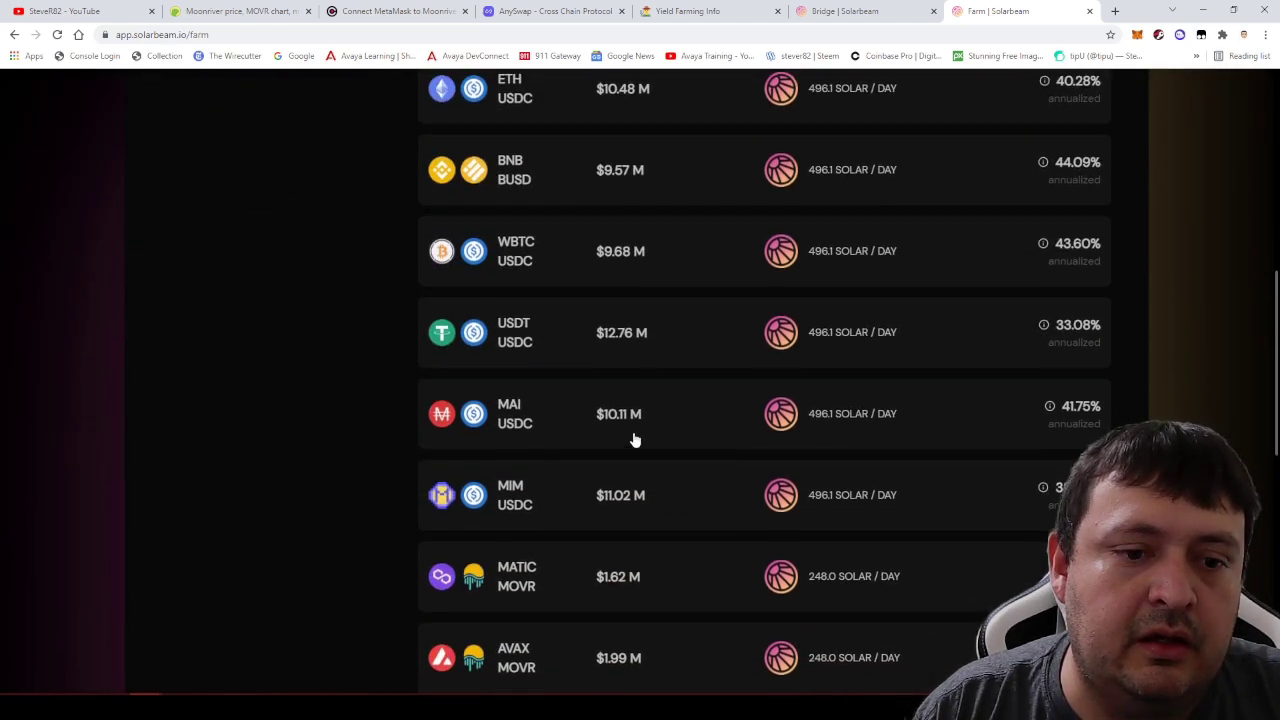
{"action": "scroll", "coordinate": [666, 484], "scroll_direction": "down", "scroll_amount": 6}
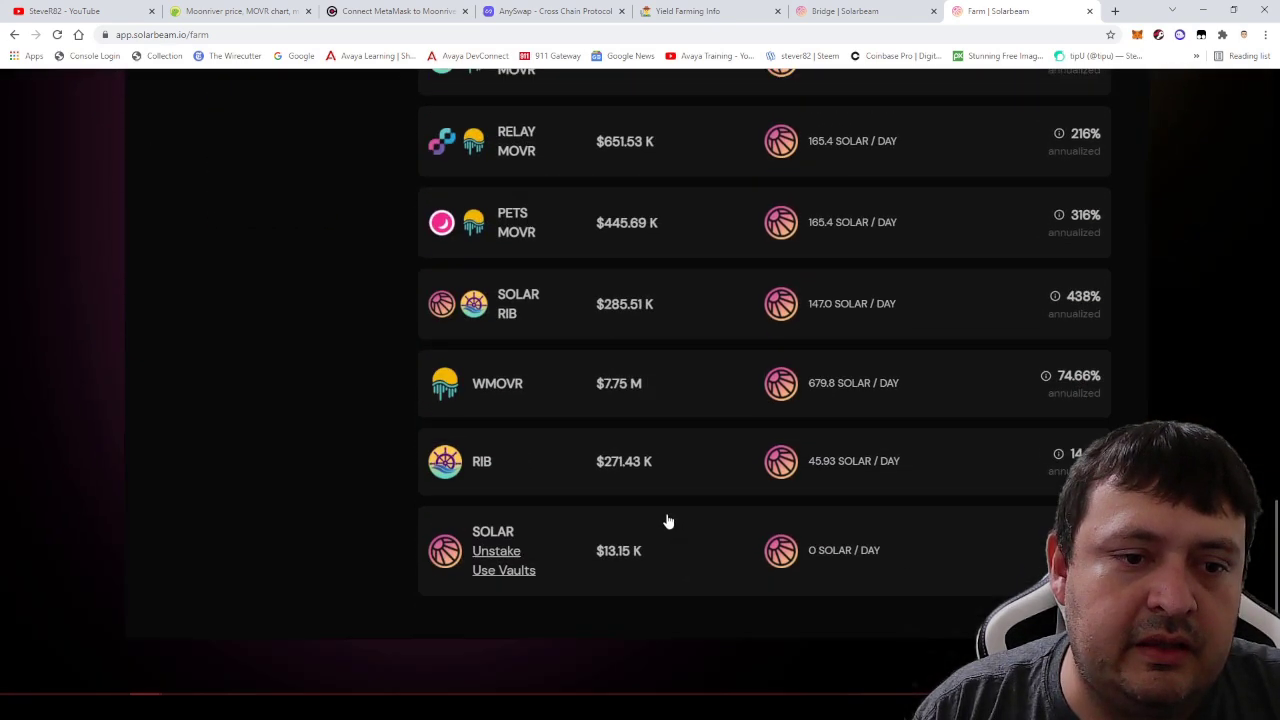
{"action": "scroll", "coordinate": [666, 520], "scroll_direction": "up", "scroll_amount": 9}
{"action": "scroll", "coordinate": [642, 537], "scroll_direction": "up", "scroll_amount": 5}
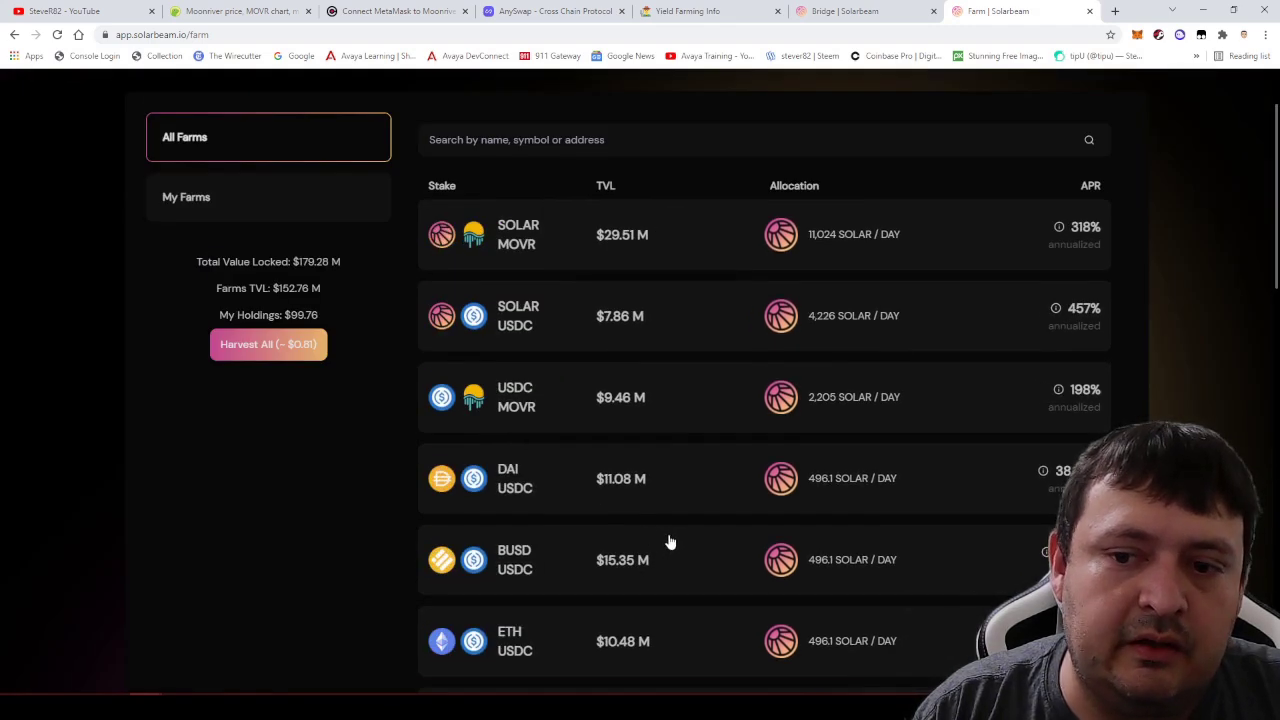
{"action": "scroll", "coordinate": [655, 535], "scroll_direction": "down", "scroll_amount": 2}
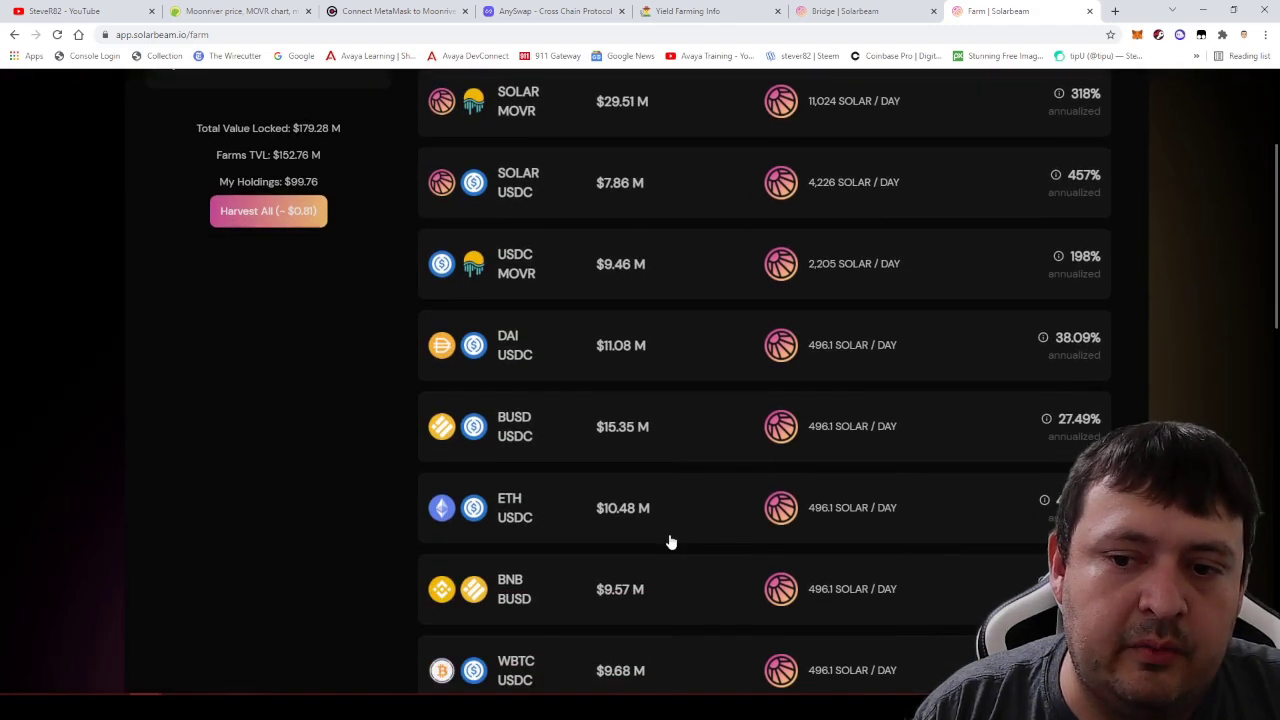
Expand the BUSD-USDC farm and examine its staked amount and harvestable SOLAR.
{"action": "left_click", "coordinate": [577, 427]}
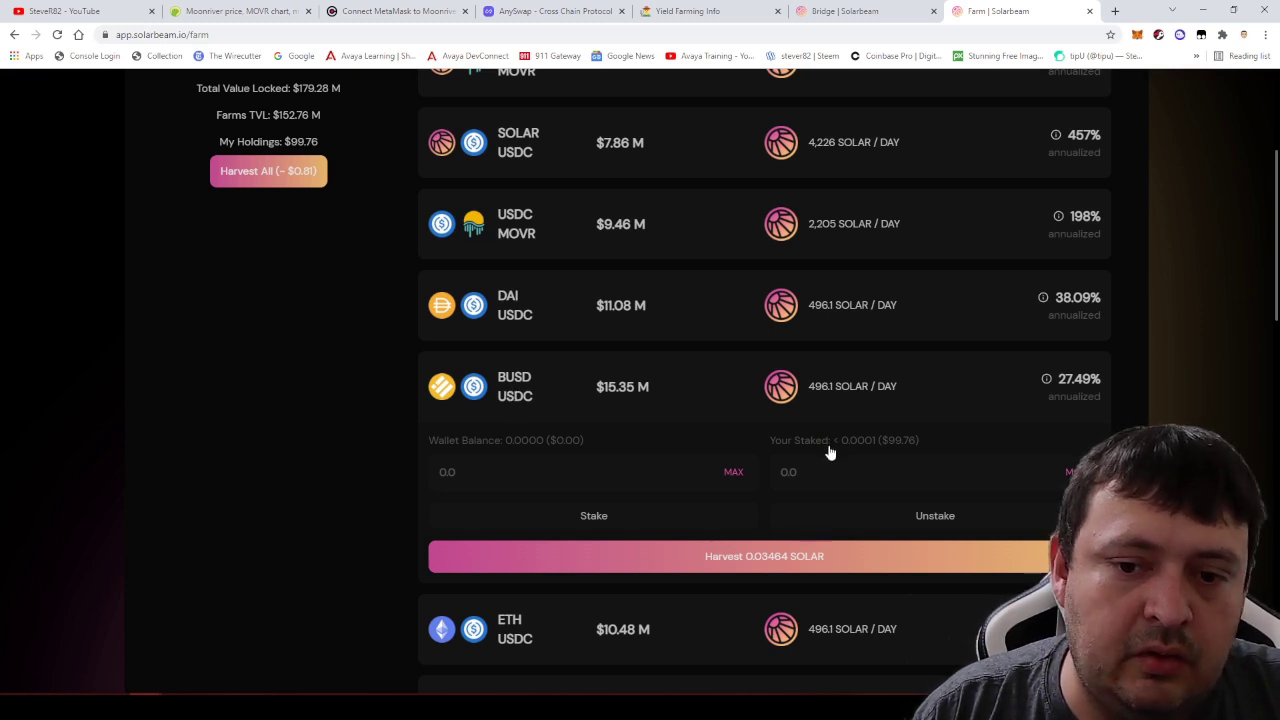
{"action": "scroll", "coordinate": [531, 423], "scroll_direction": "up", "scroll_amount": 3}
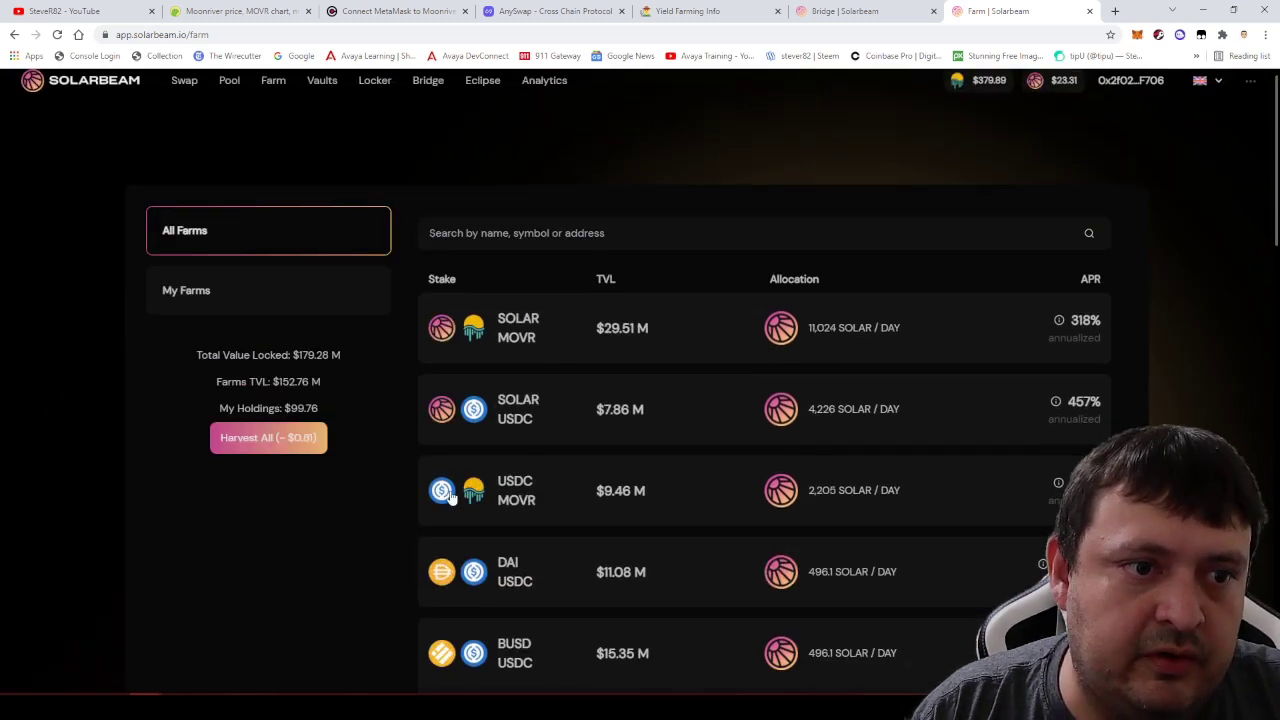
{"action": "scroll", "coordinate": [629, 508], "scroll_direction": "down", "scroll_amount": 3}
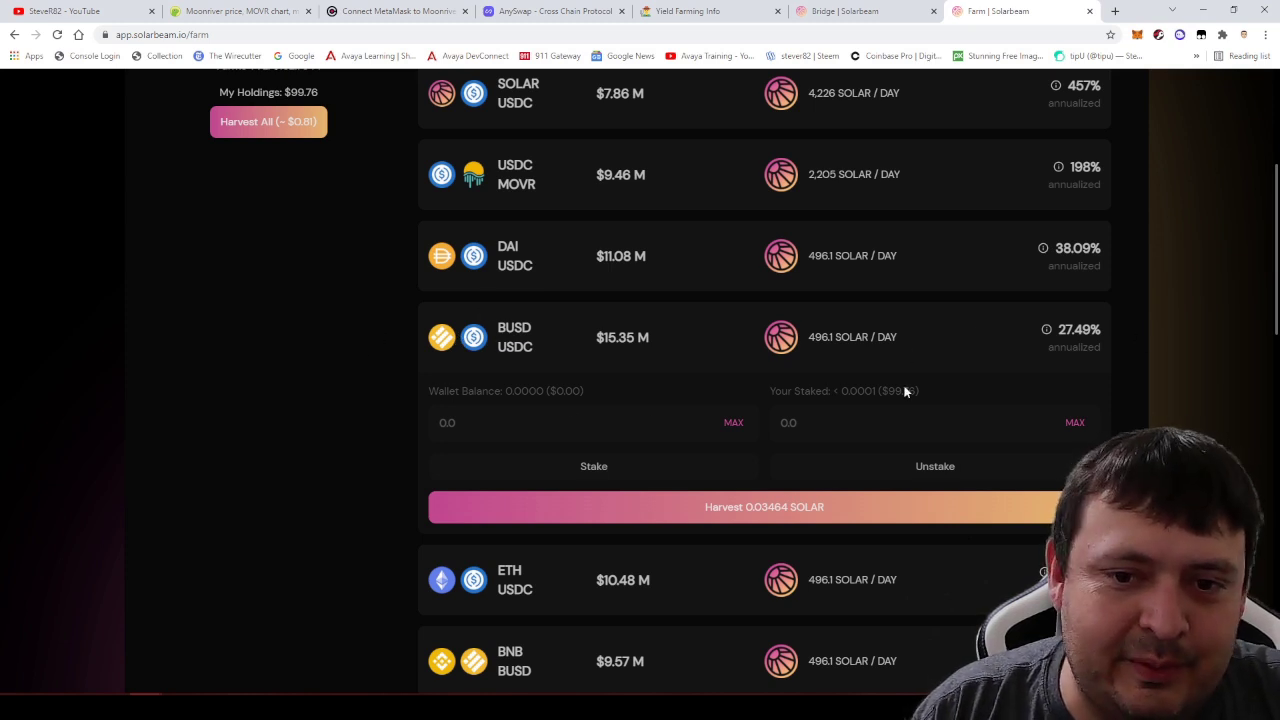
Open Solarbeam's Swap page for exchanging MOVR and USDC.
{"action": "scroll", "coordinate": [429, 466], "scroll_direction": "up", "scroll_amount": 3}
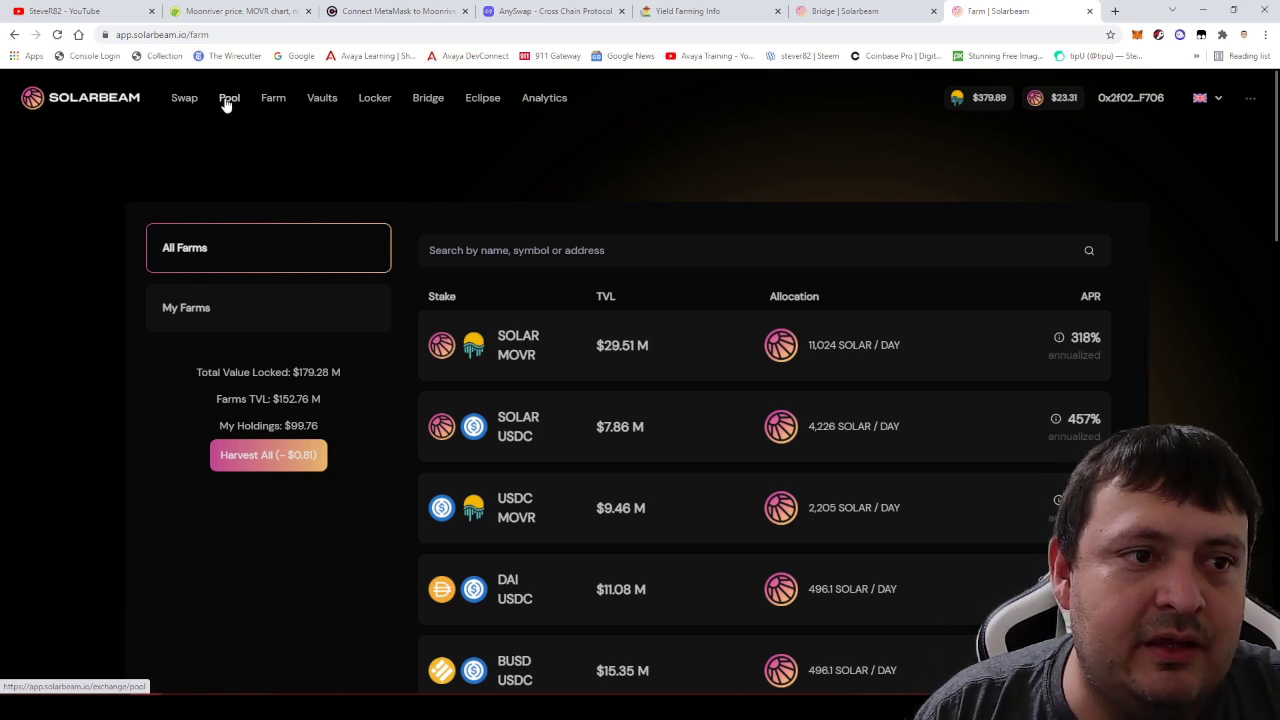
{"action": "left_click", "coordinate": [190, 99]}
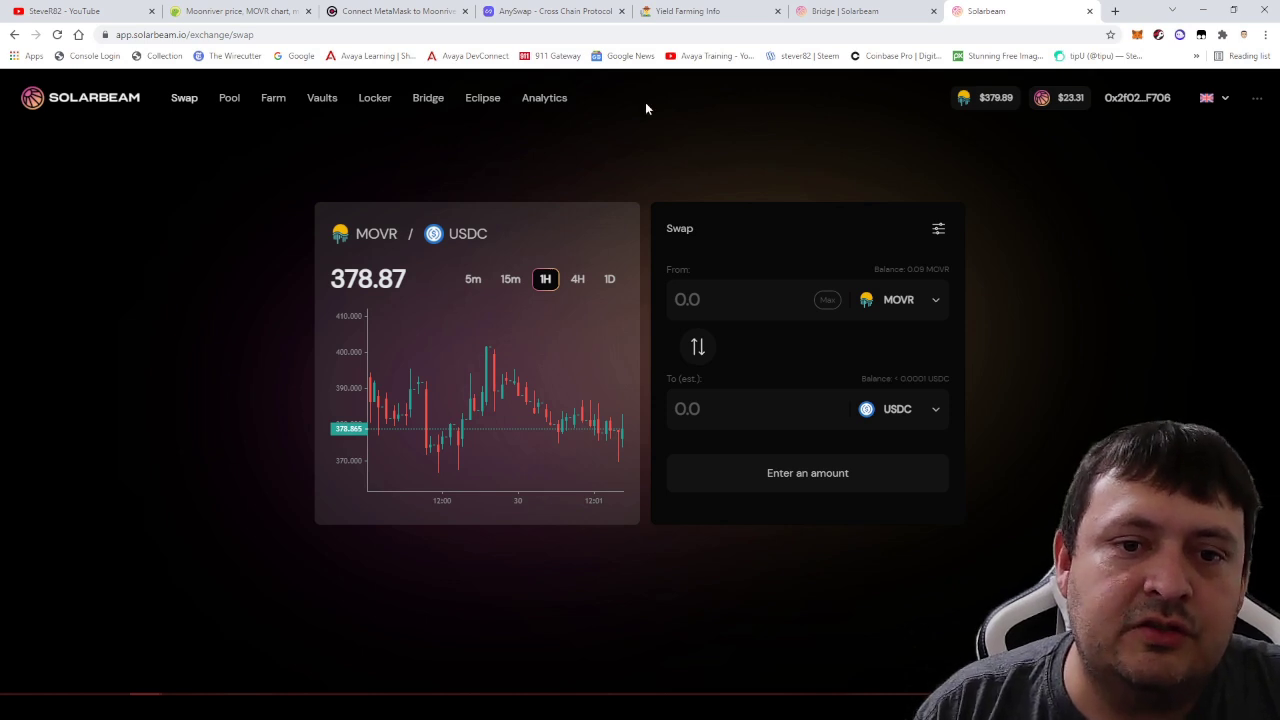
Set up a swap of 50 BUSD into USDC and check its price impact.
{"action": "left_click", "coordinate": [891, 301]}
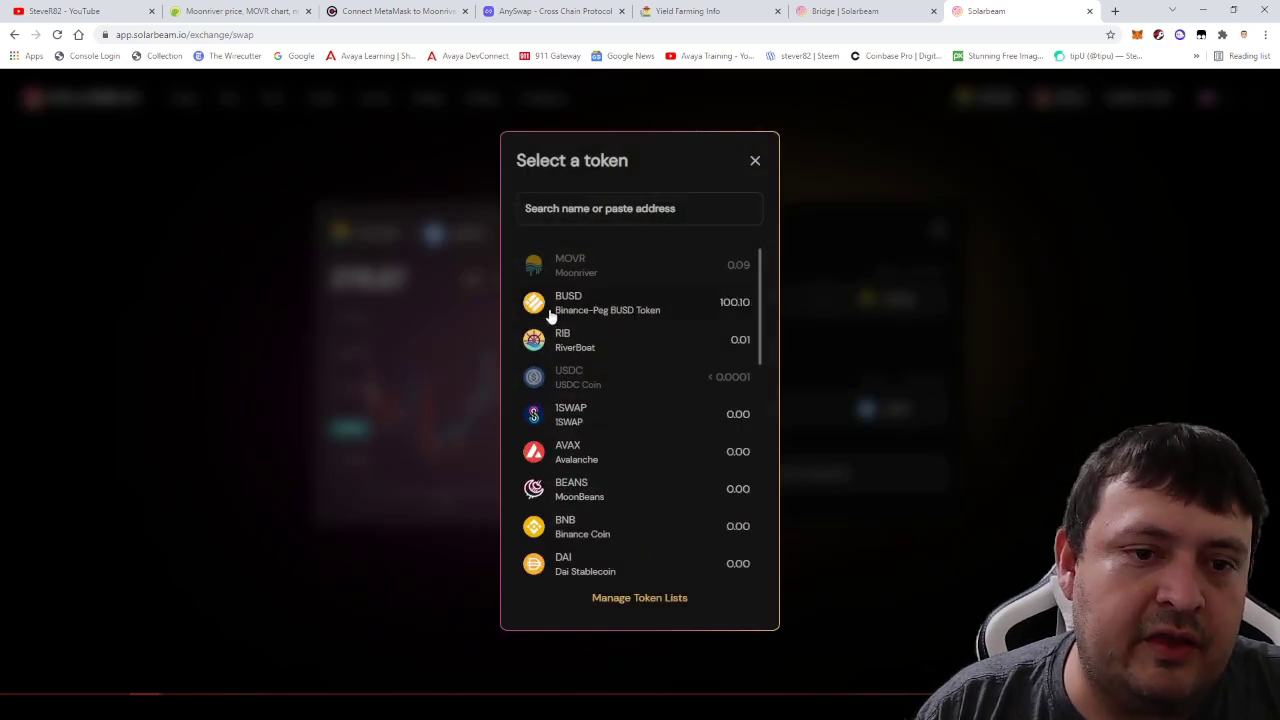
{"action": "left_click", "coordinate": [578, 305]}
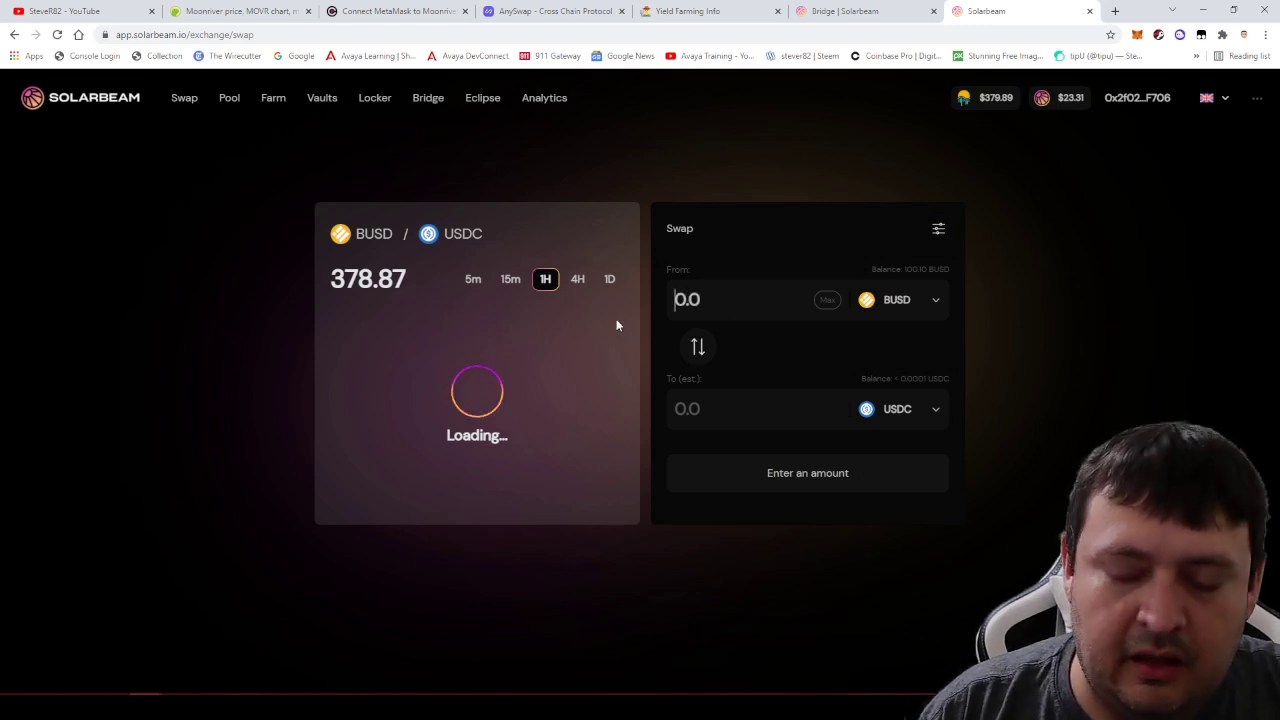
{"action": "type", "text": "50"}
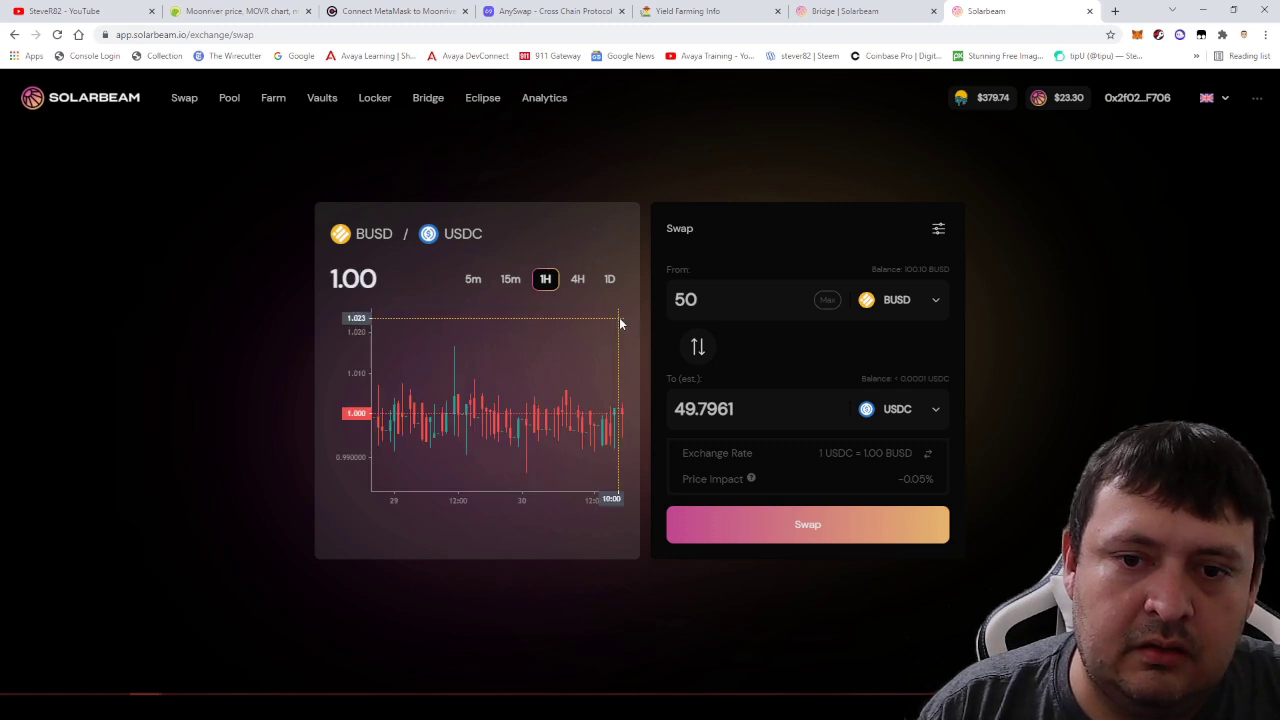
{"action": "mouse_move", "coordinate": [752, 479]}
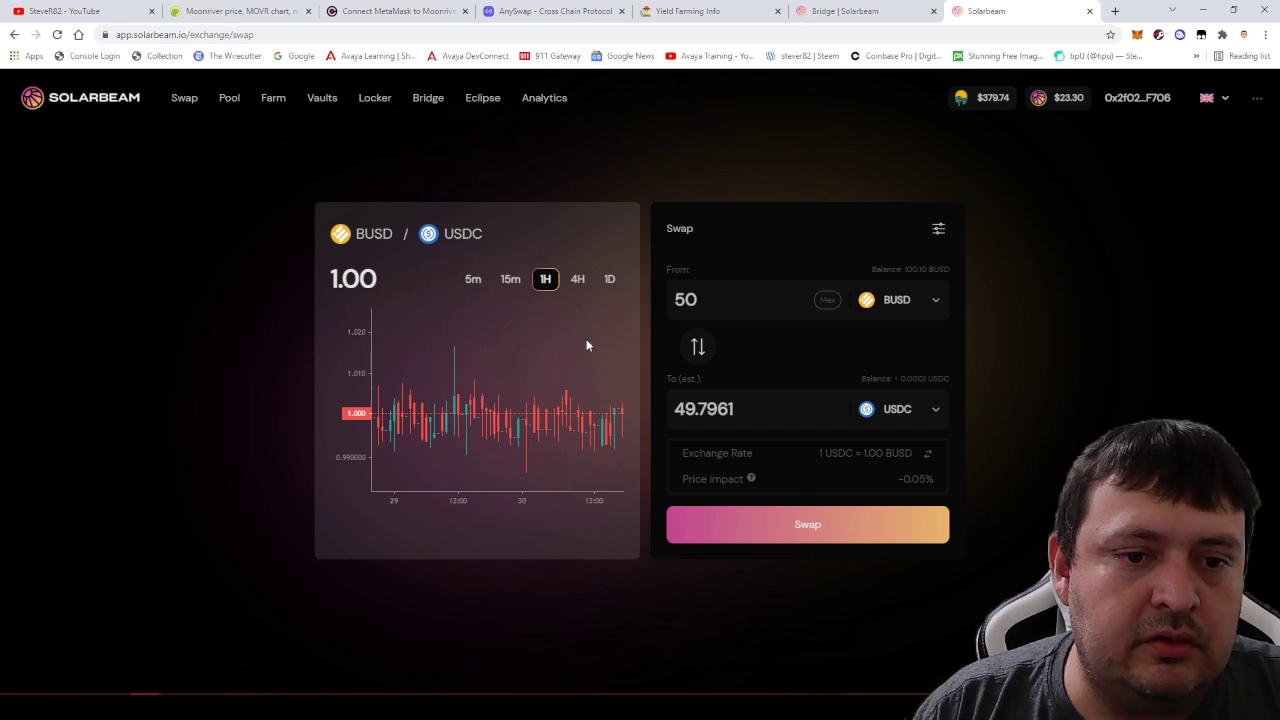
Confirm the BUSD-to-USDC swap on Solarbeam and in MetaMask, and check the wallet's remaining MOVR.
{"action": "left_click", "coordinate": [800, 525]}
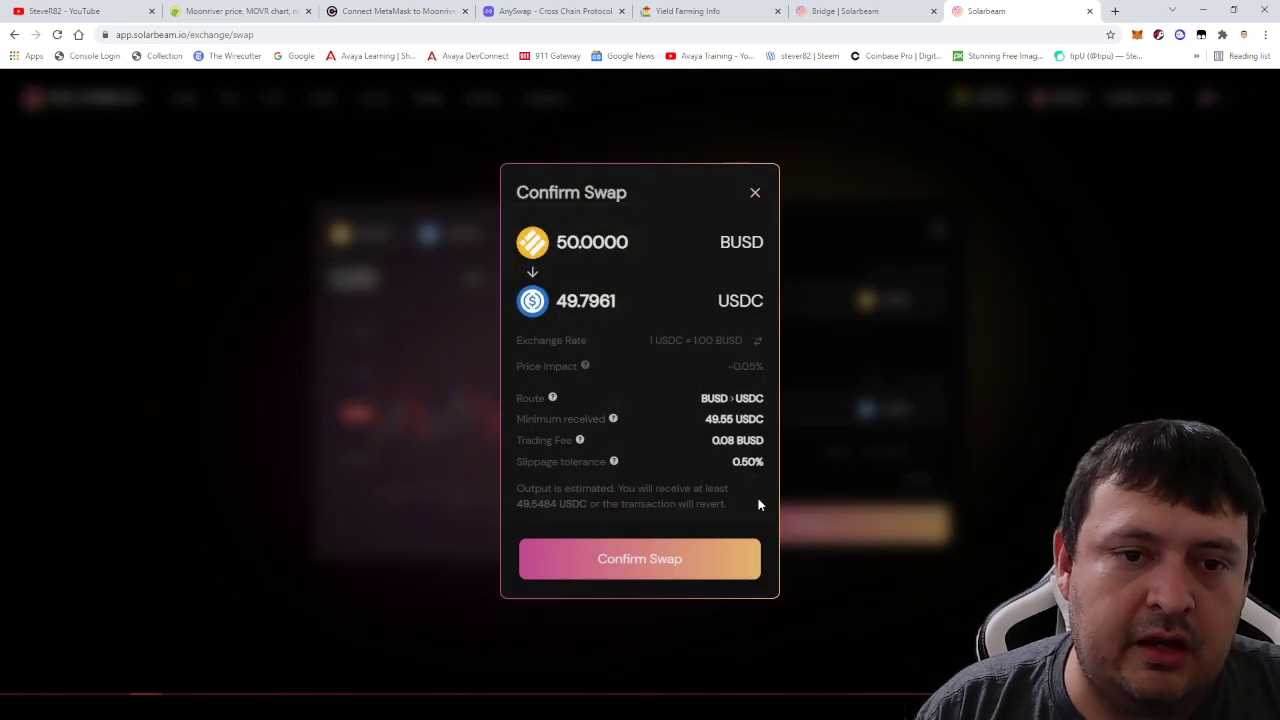
{"action": "left_click", "coordinate": [656, 557]}
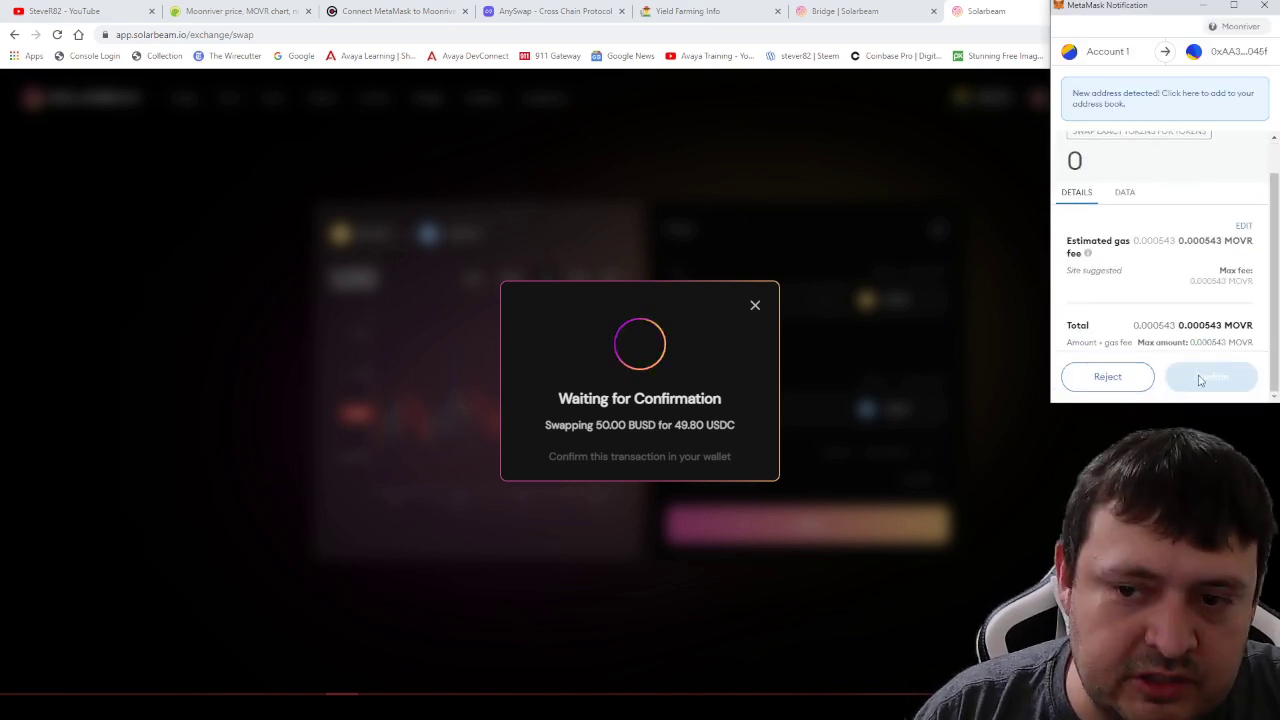
{"action": "left_click", "coordinate": [1214, 377]}
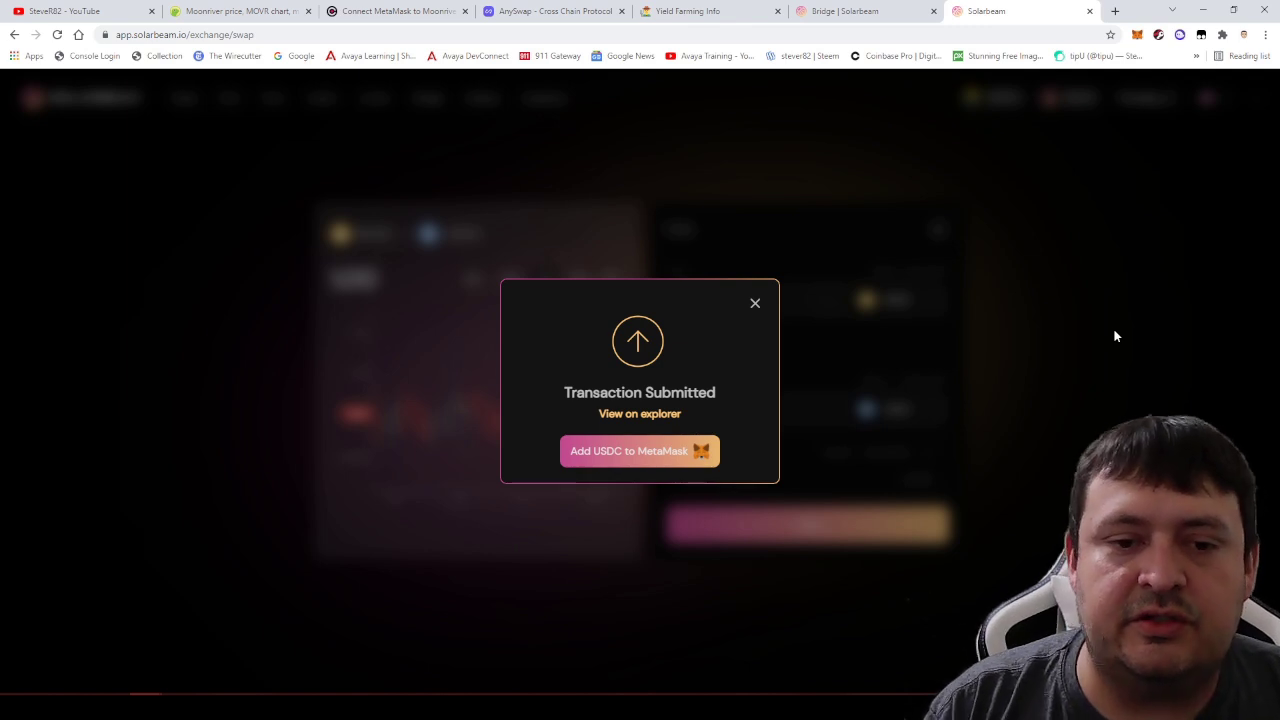
{"action": "left_click", "coordinate": [755, 303]}
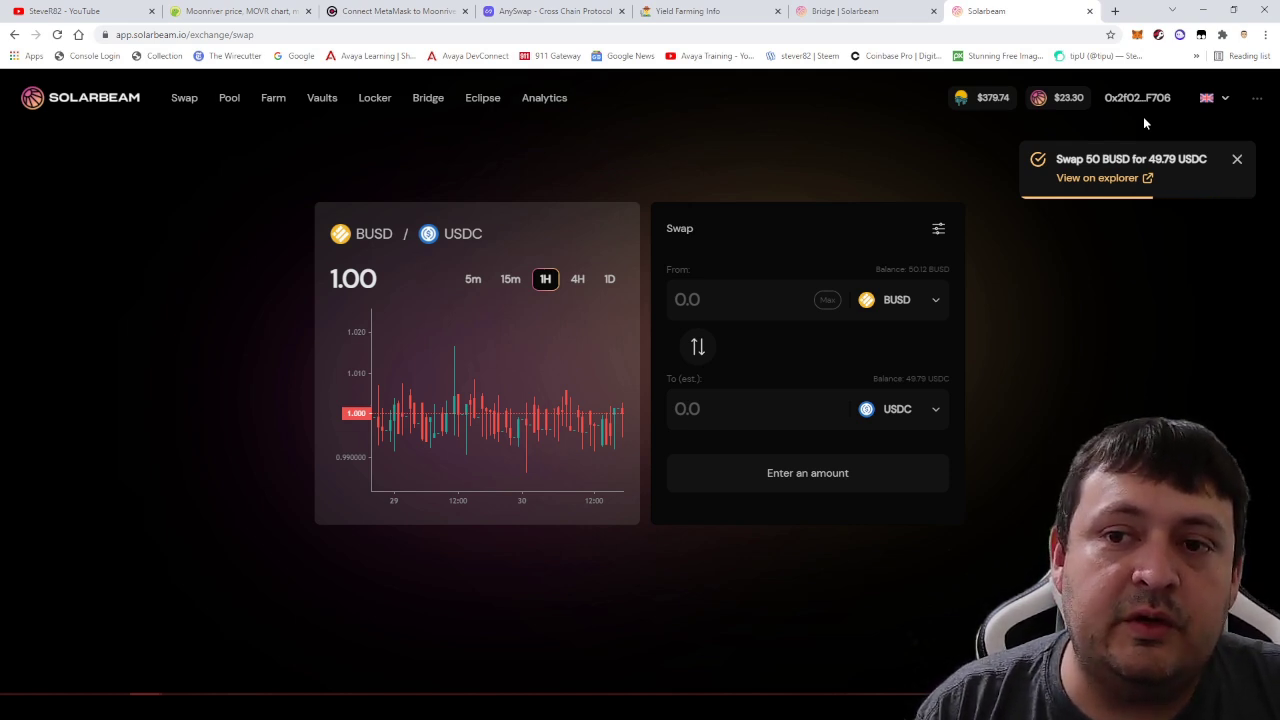
{"action": "left_click", "coordinate": [1138, 35]}
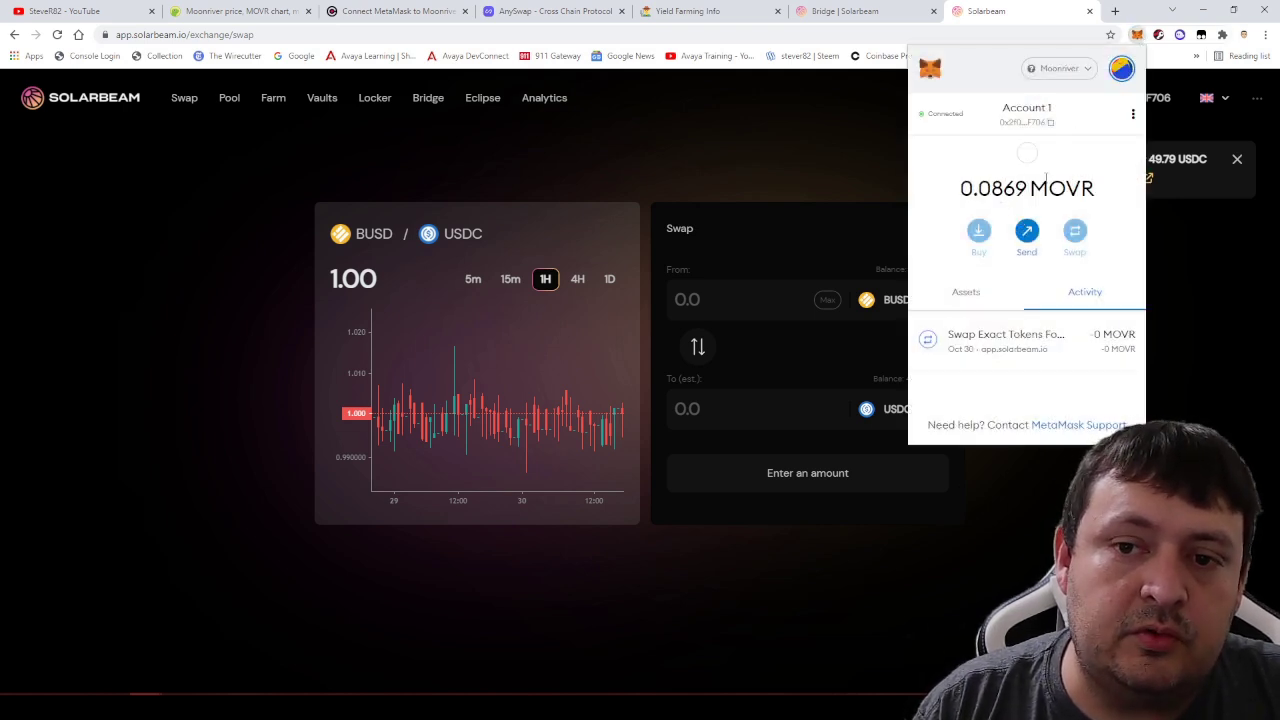
{"action": "left_click", "coordinate": [1171, 345]}
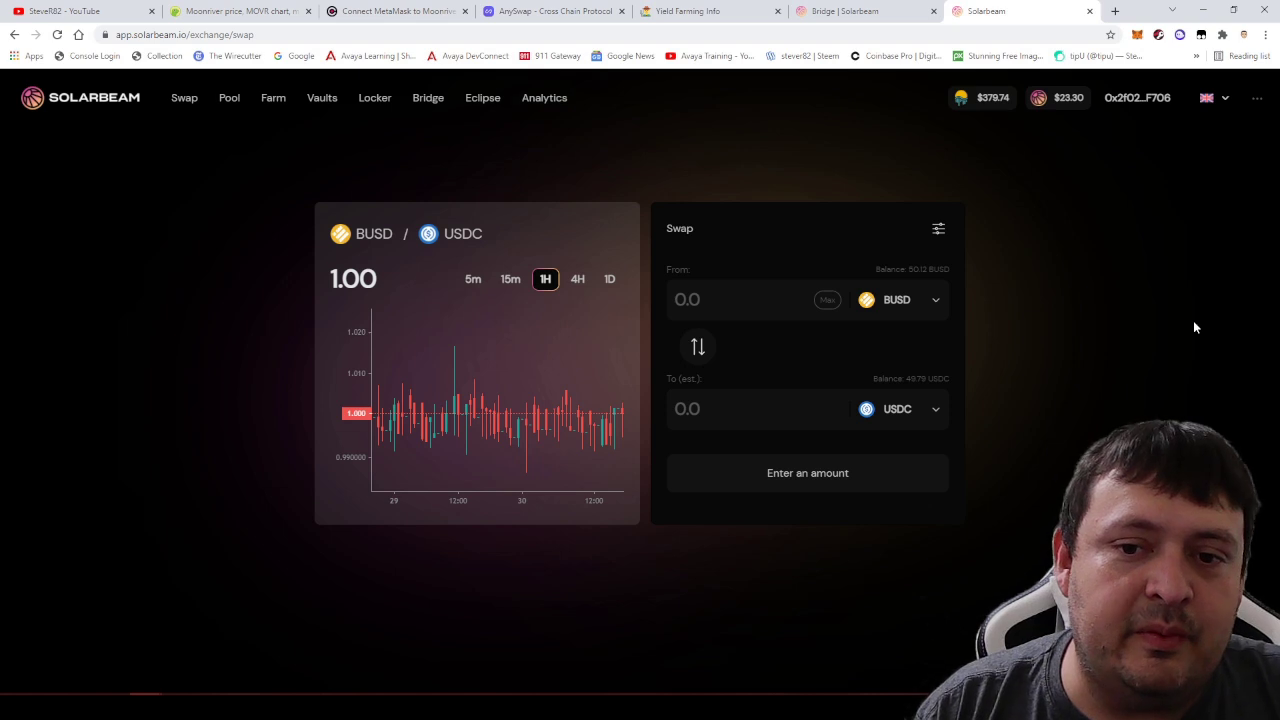
Start adding liquidity in Solarbeam's Pool section with BUSD and USDC as the token pair.
{"action": "left_click", "coordinate": [229, 104]}
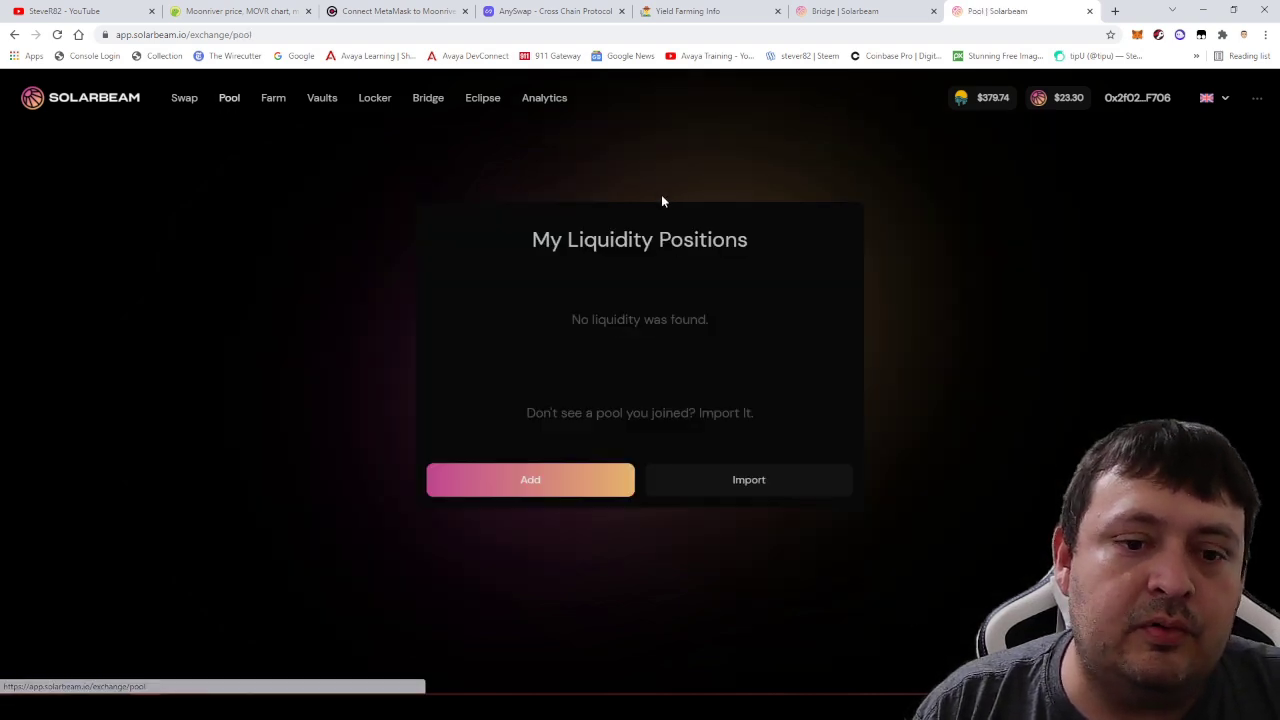
{"action": "left_click", "coordinate": [545, 484]}
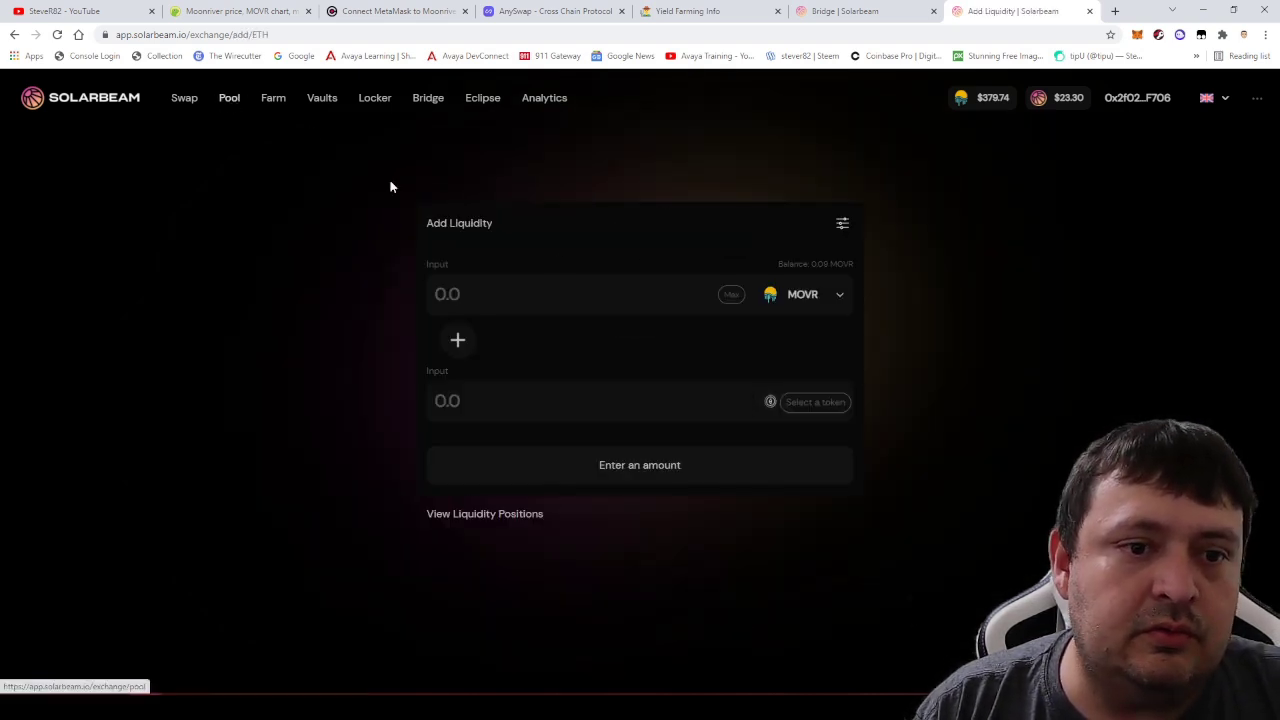
{"action": "left_click", "coordinate": [802, 295]}
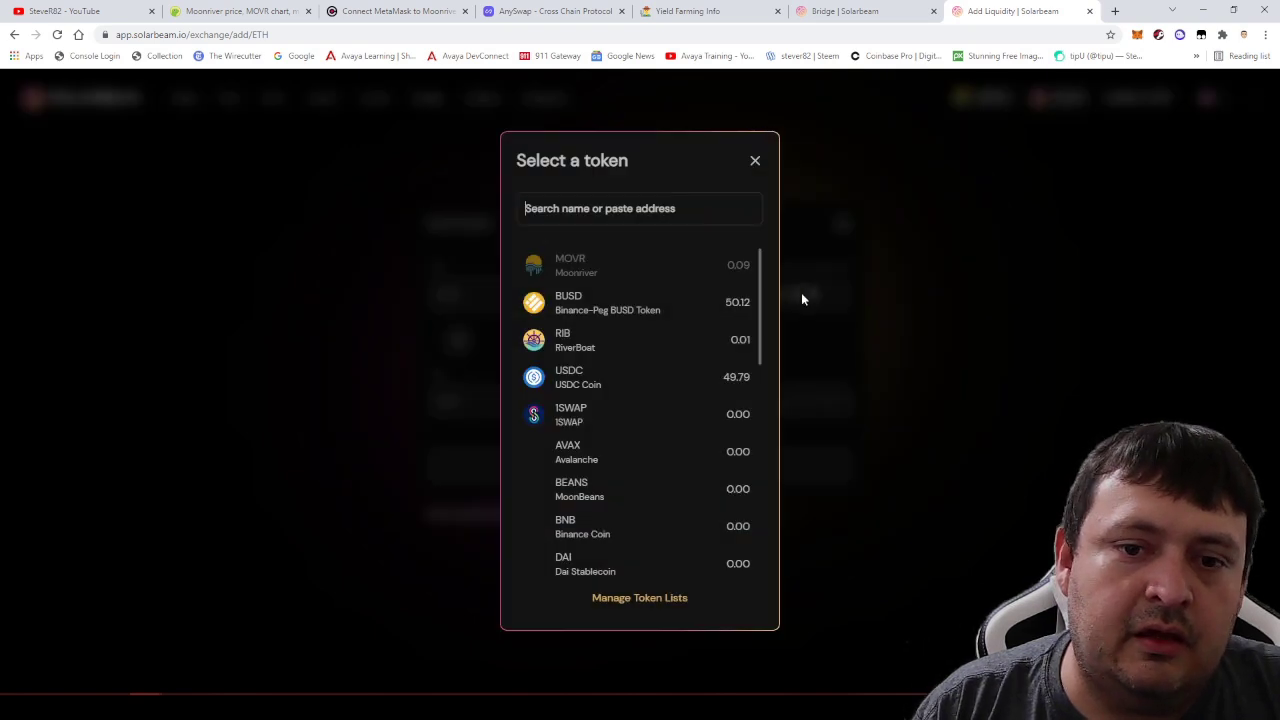
{"action": "left_click", "coordinate": [617, 307]}
{"action": "left_click", "coordinate": [808, 401]}
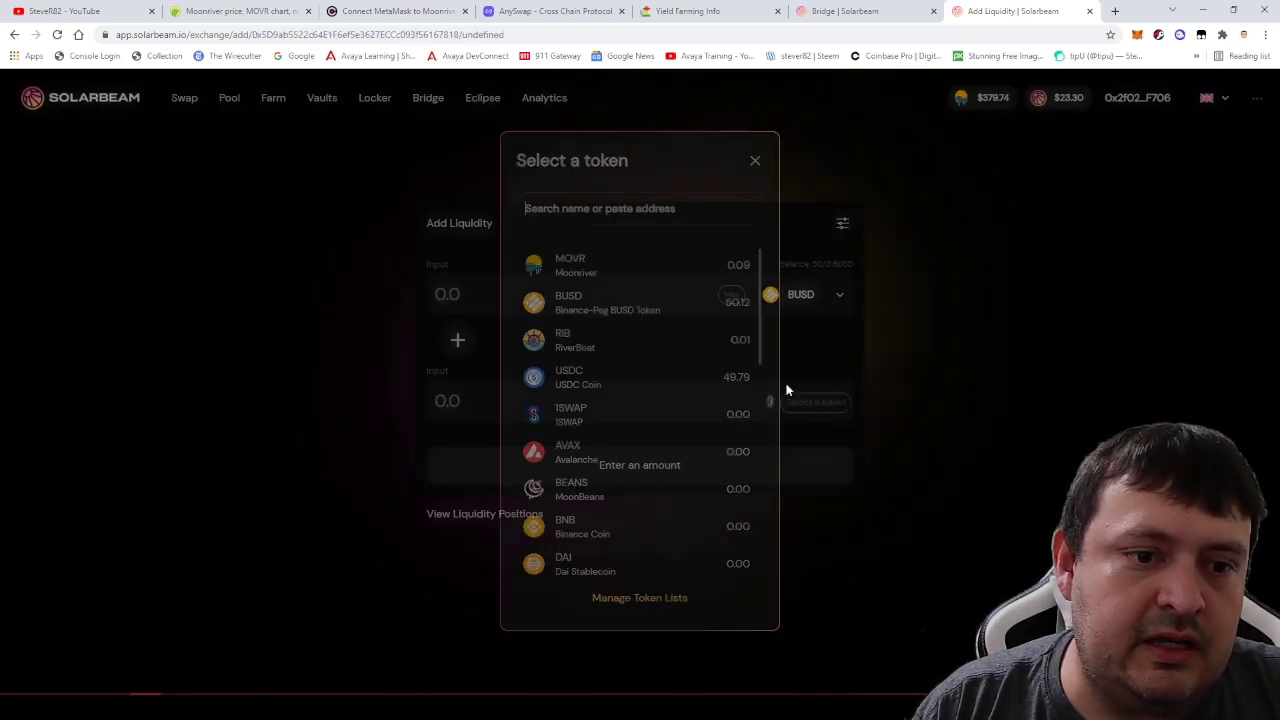
{"action": "left_click", "coordinate": [600, 377]}
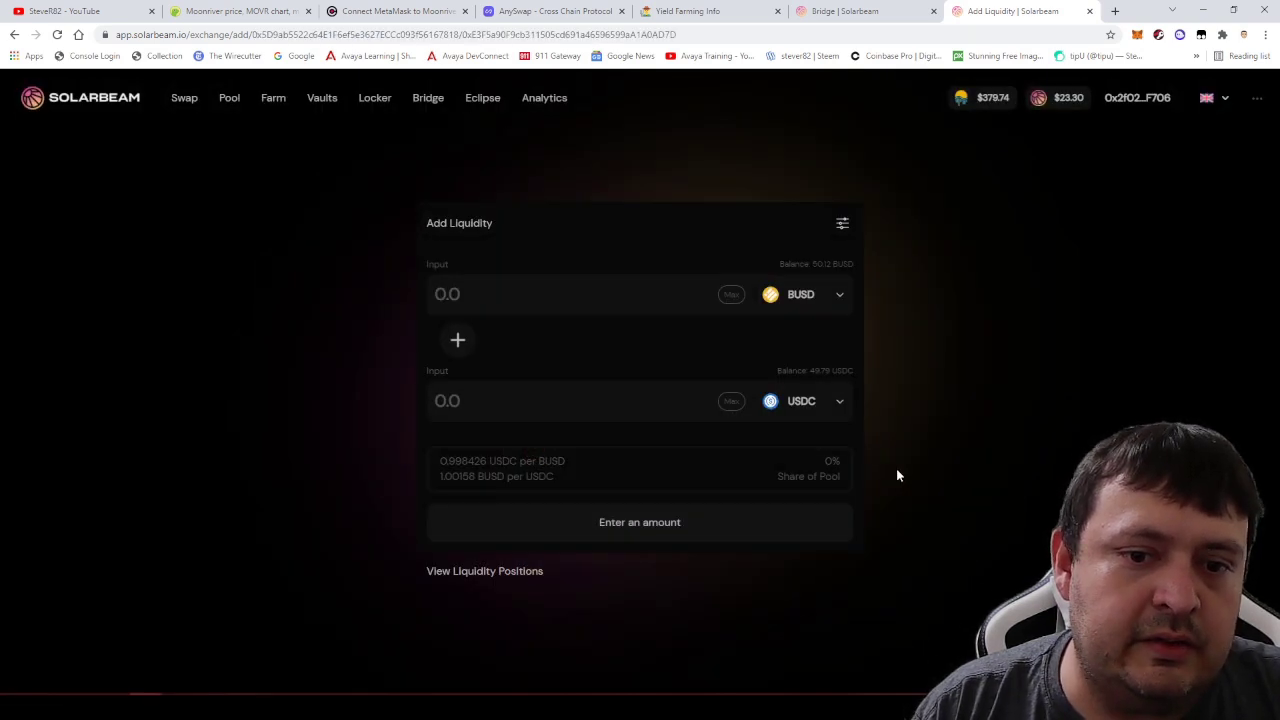
Supply the maximum USDC balance with the matching 49.8753 BUSD to the pool, and confirm the transaction in MetaMask.
{"action": "left_click", "coordinate": [731, 403]}
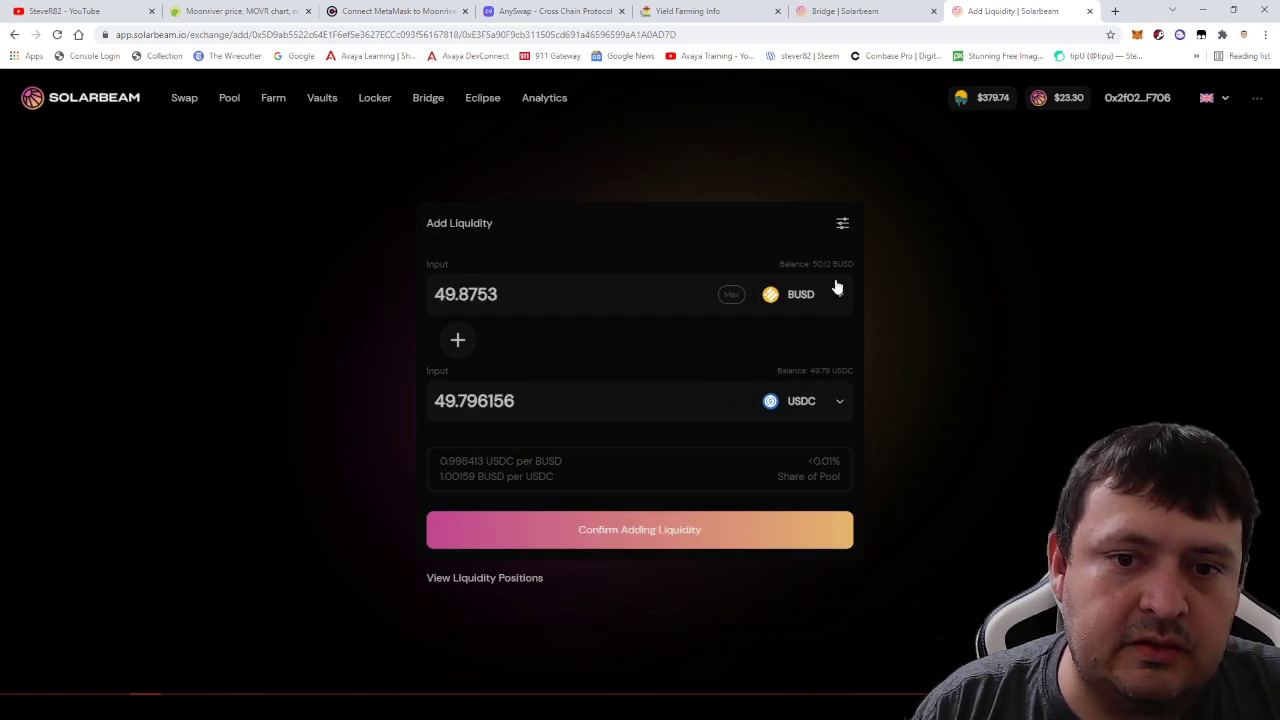
{"action": "left_click", "coordinate": [708, 534]}
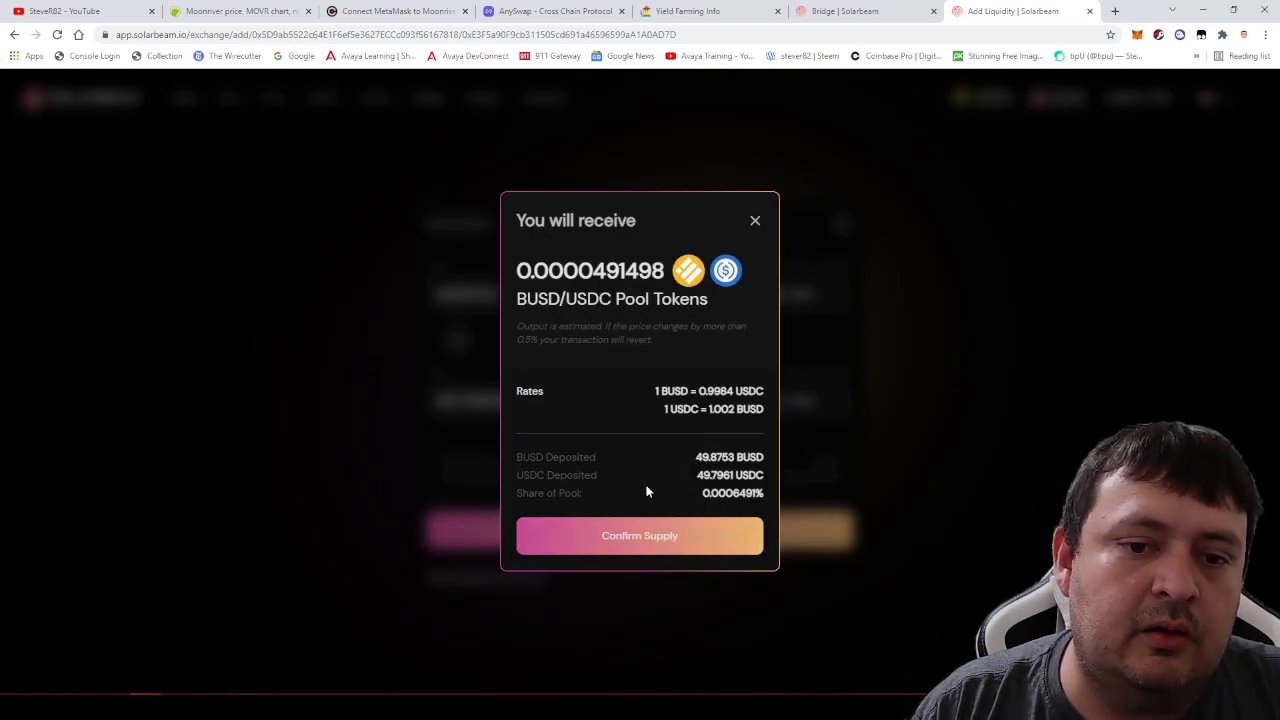
{"action": "left_click", "coordinate": [712, 532]}
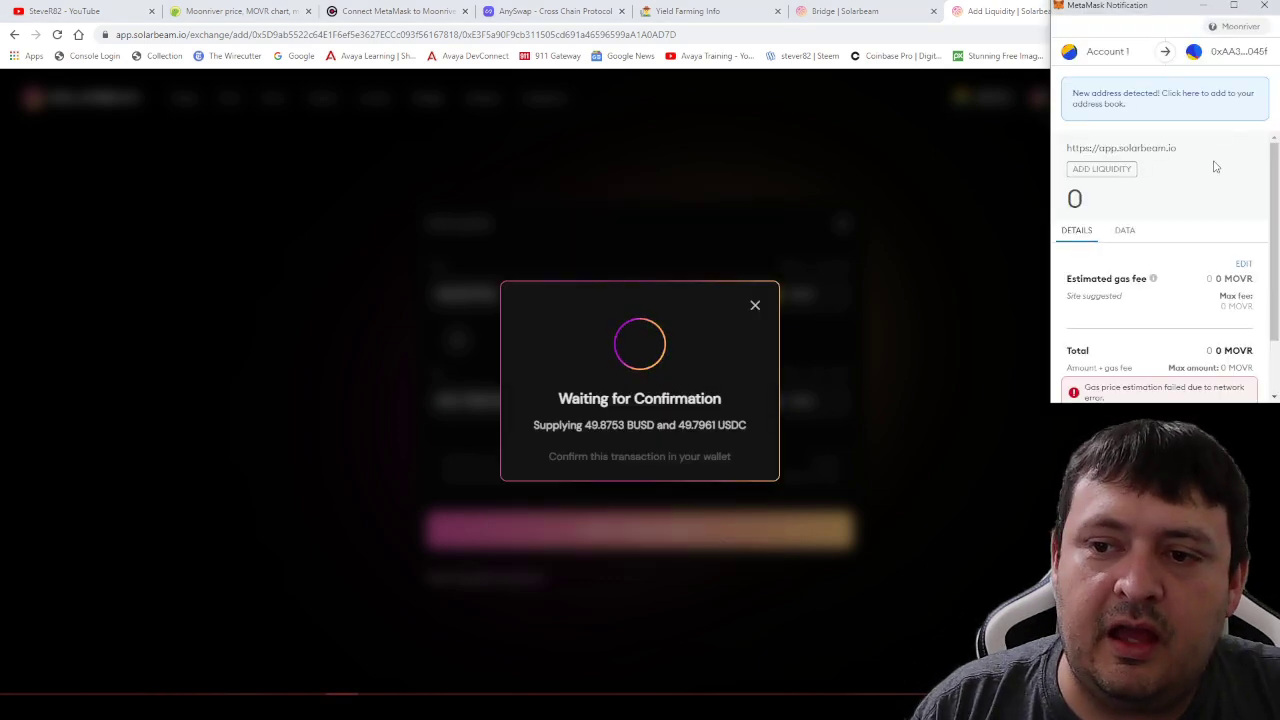
{"action": "scroll", "coordinate": [1175, 300], "scroll_direction": "down", "scroll_amount": 1}
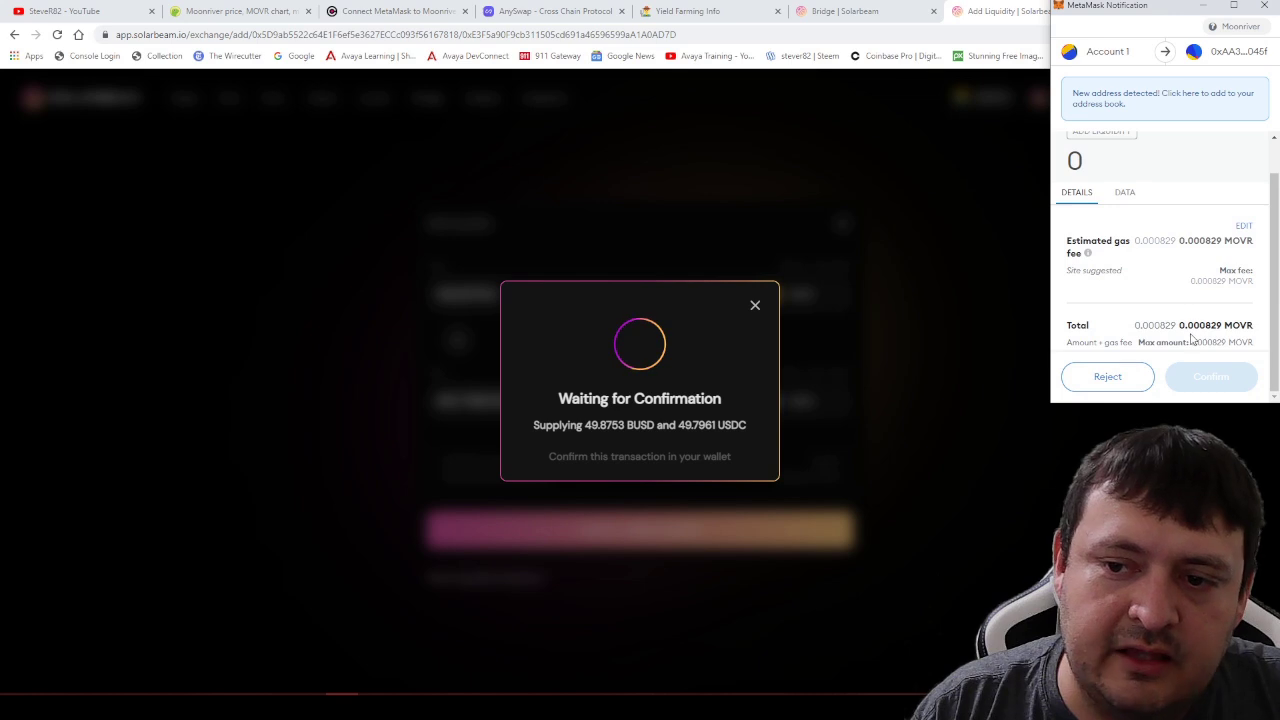
{"action": "left_click", "coordinate": [1211, 377]}
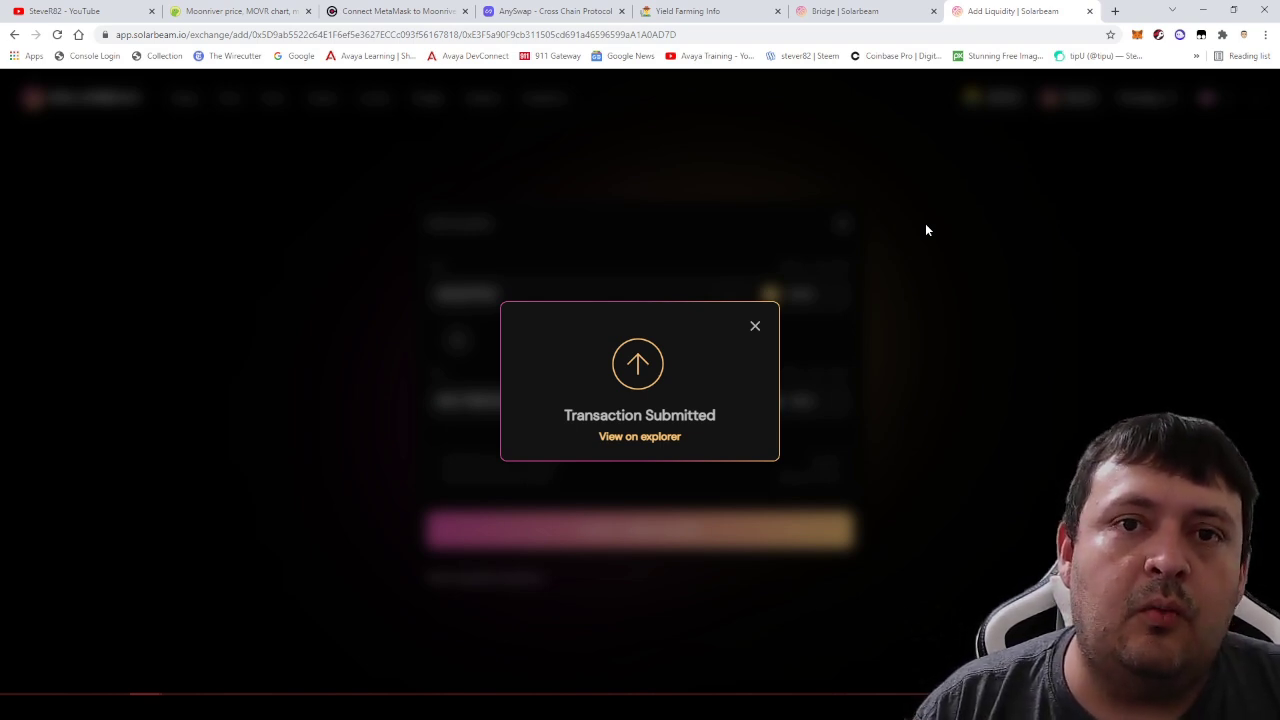
{"action": "left_click", "coordinate": [754, 327]}
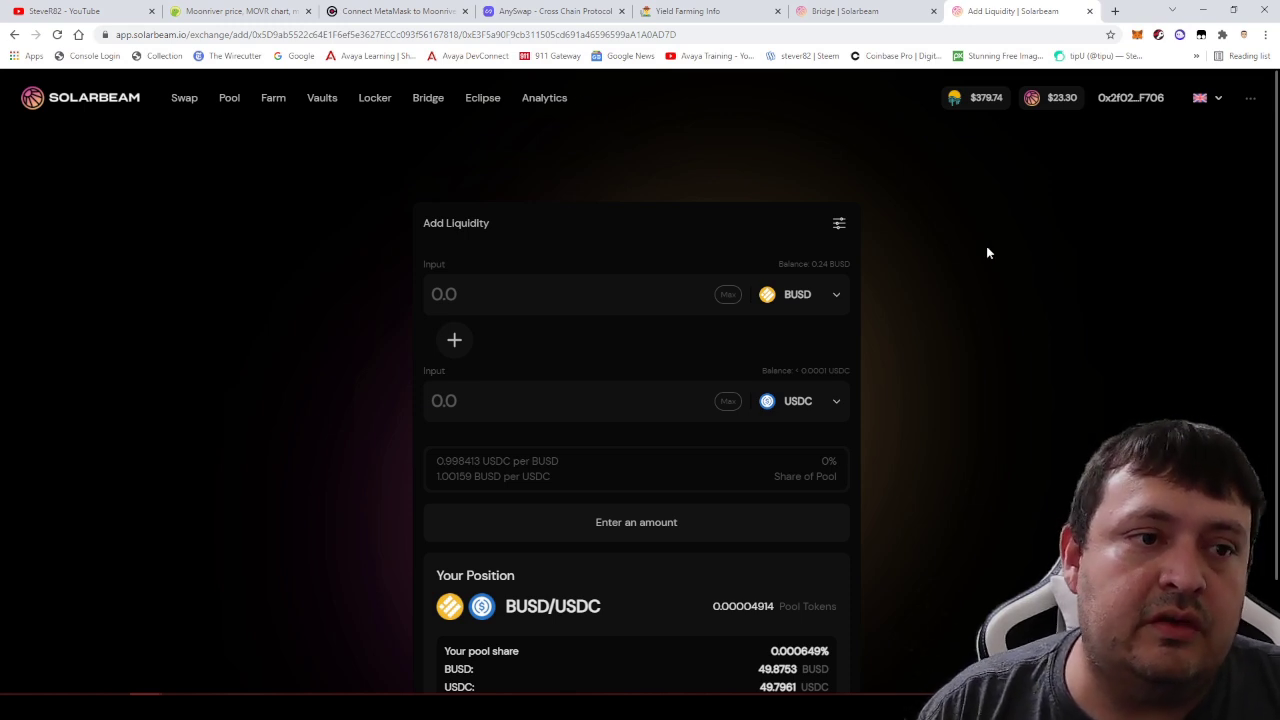
Stake the maximum balance of BUSD-USDC pool tokens in Solarbeam's BUSD-USDC farm and confirm the deposit in MetaMask.
{"action": "left_click", "coordinate": [276, 98]}
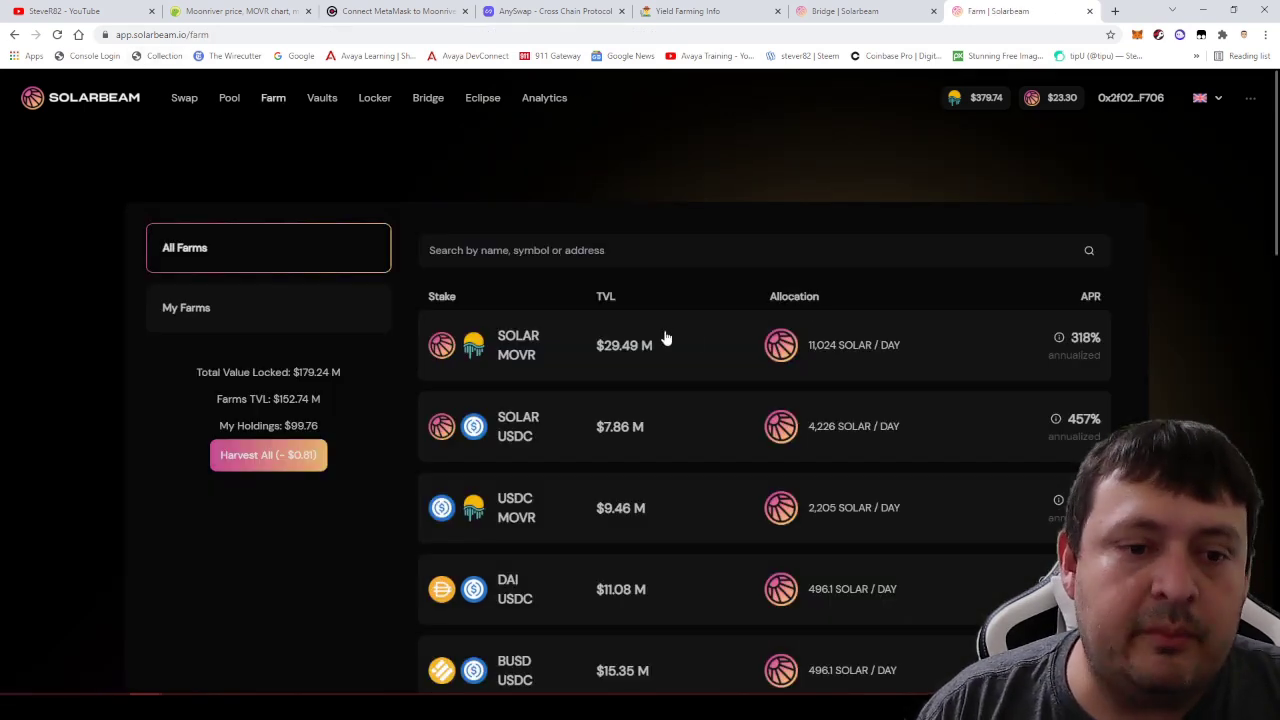
{"action": "scroll", "coordinate": [668, 339], "scroll_direction": "down", "scroll_amount": 2}
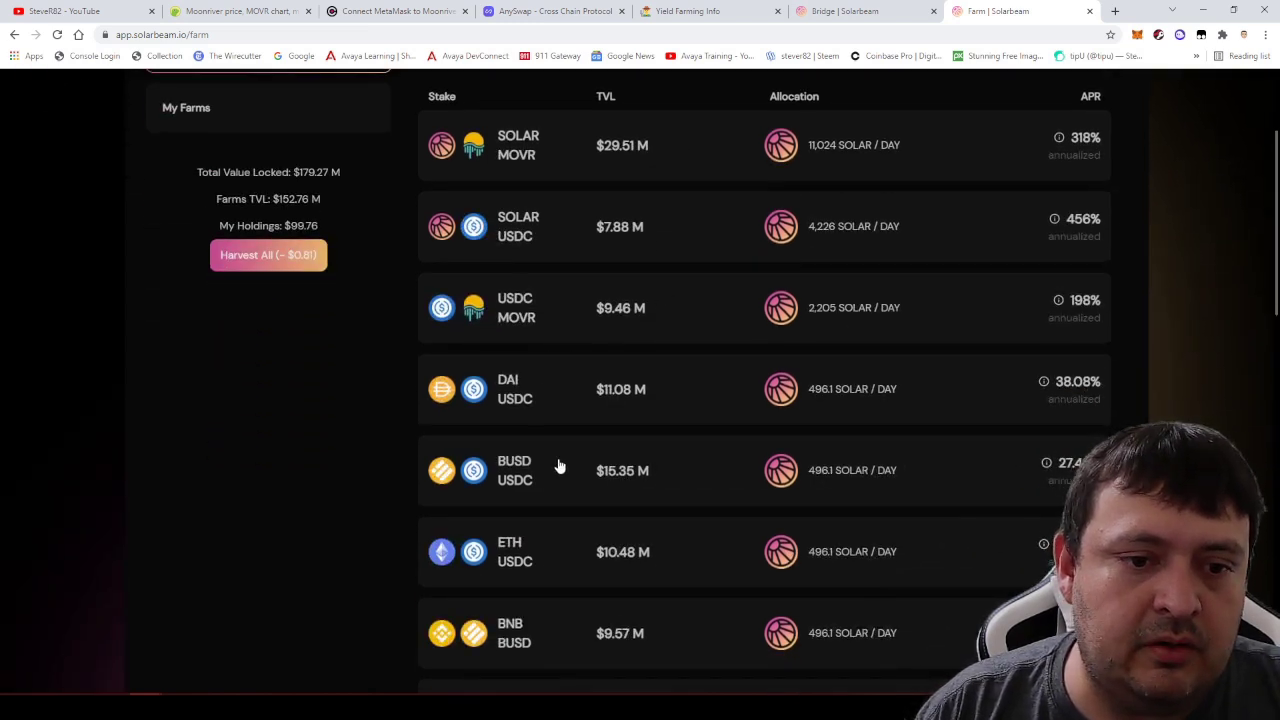
{"action": "left_click", "coordinate": [556, 468]}
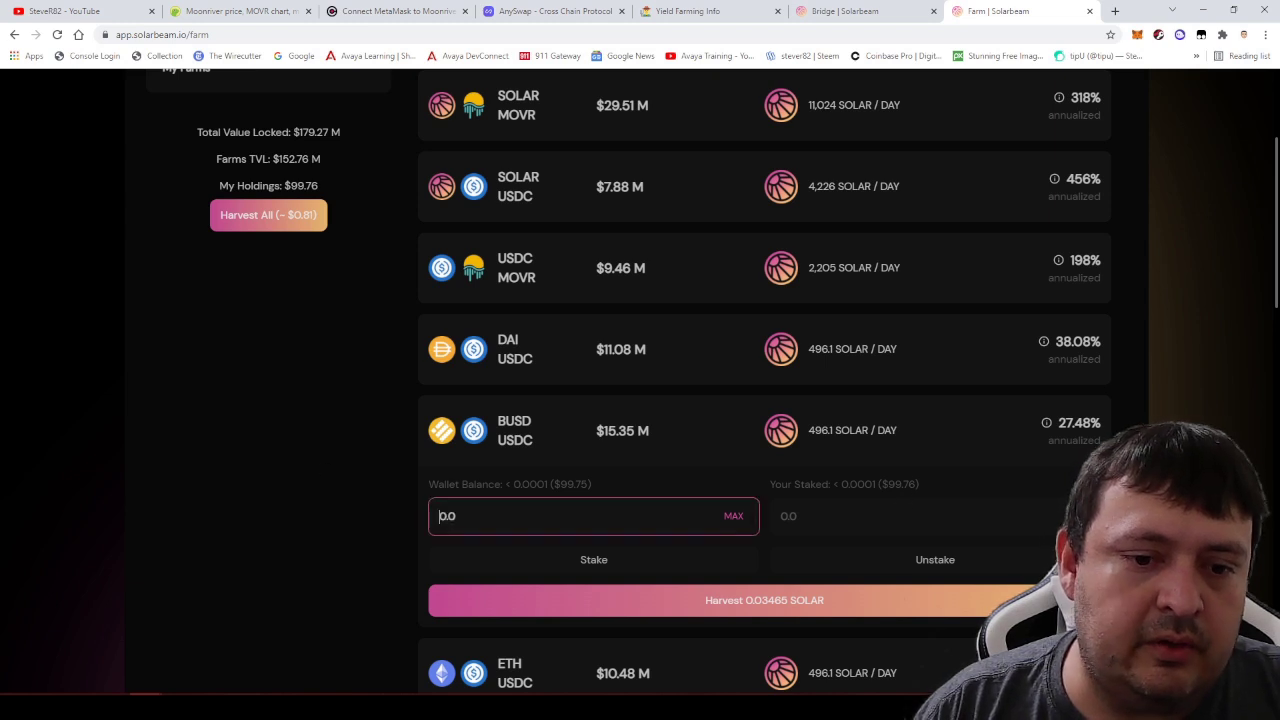
{"action": "left_click", "coordinate": [734, 516]}
{"action": "left_click", "coordinate": [651, 562]}
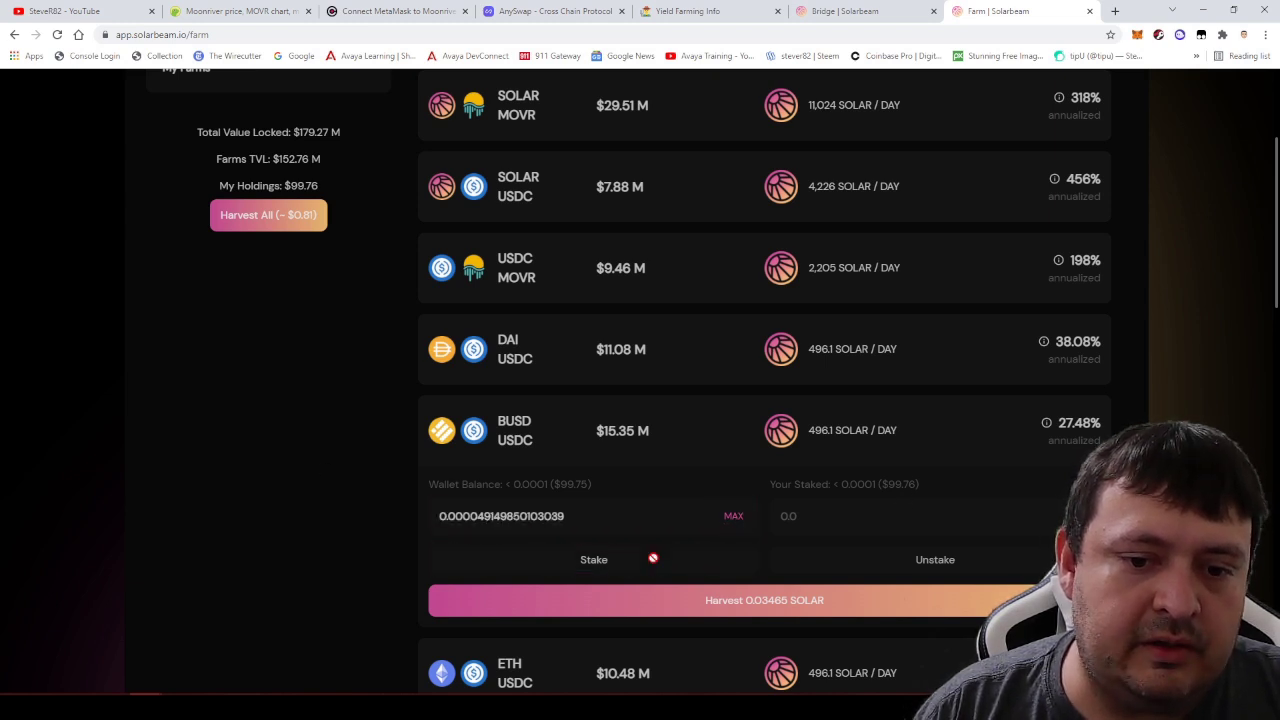
{"action": "scroll", "coordinate": [1240, 300], "scroll_direction": "down", "scroll_amount": 2}
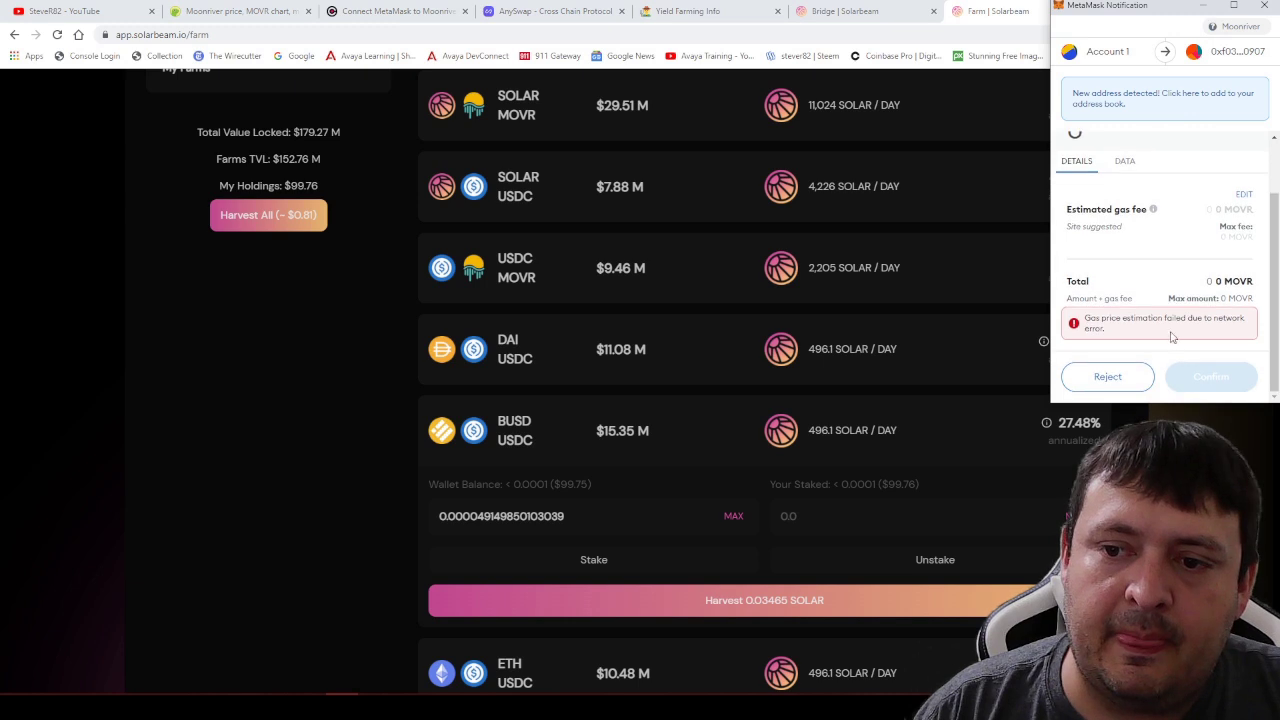
{"action": "left_click", "coordinate": [1210, 376]}
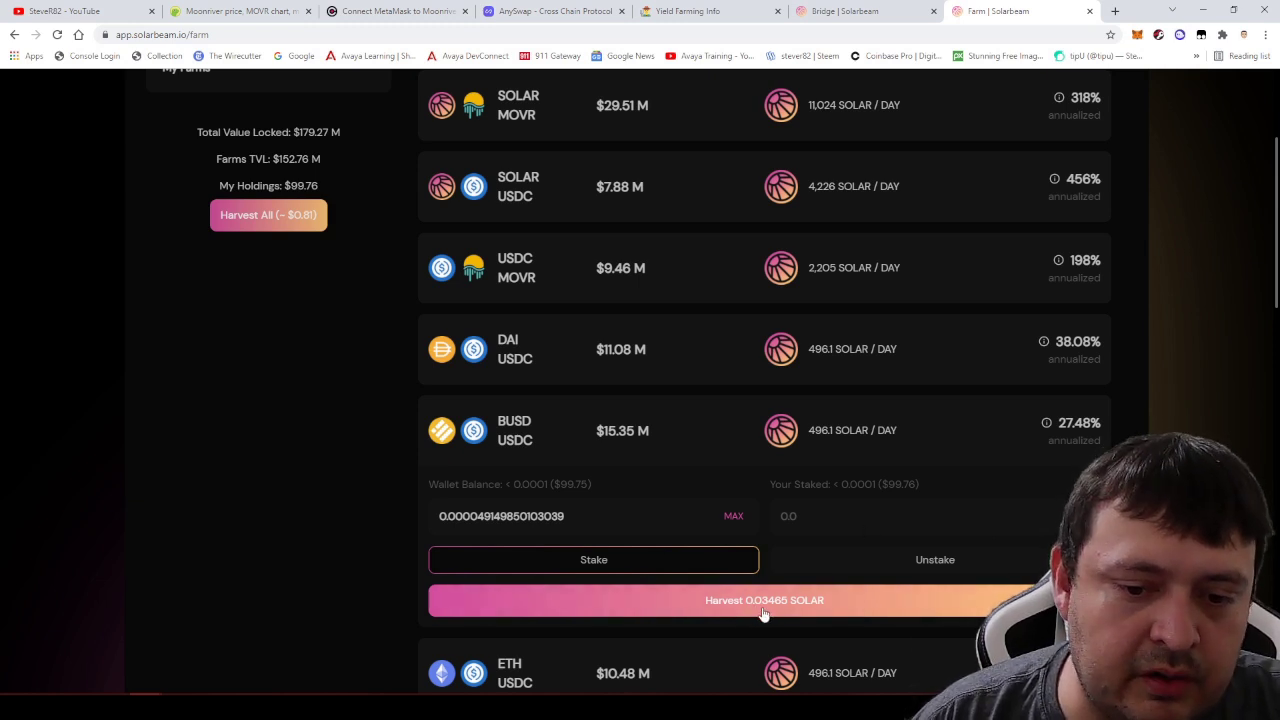
Check the pending deposit and examine the wallet and staked balances of the BUSD-USDC farm.
{"action": "scroll", "coordinate": [914, 443], "scroll_direction": "up", "scroll_amount": 3}
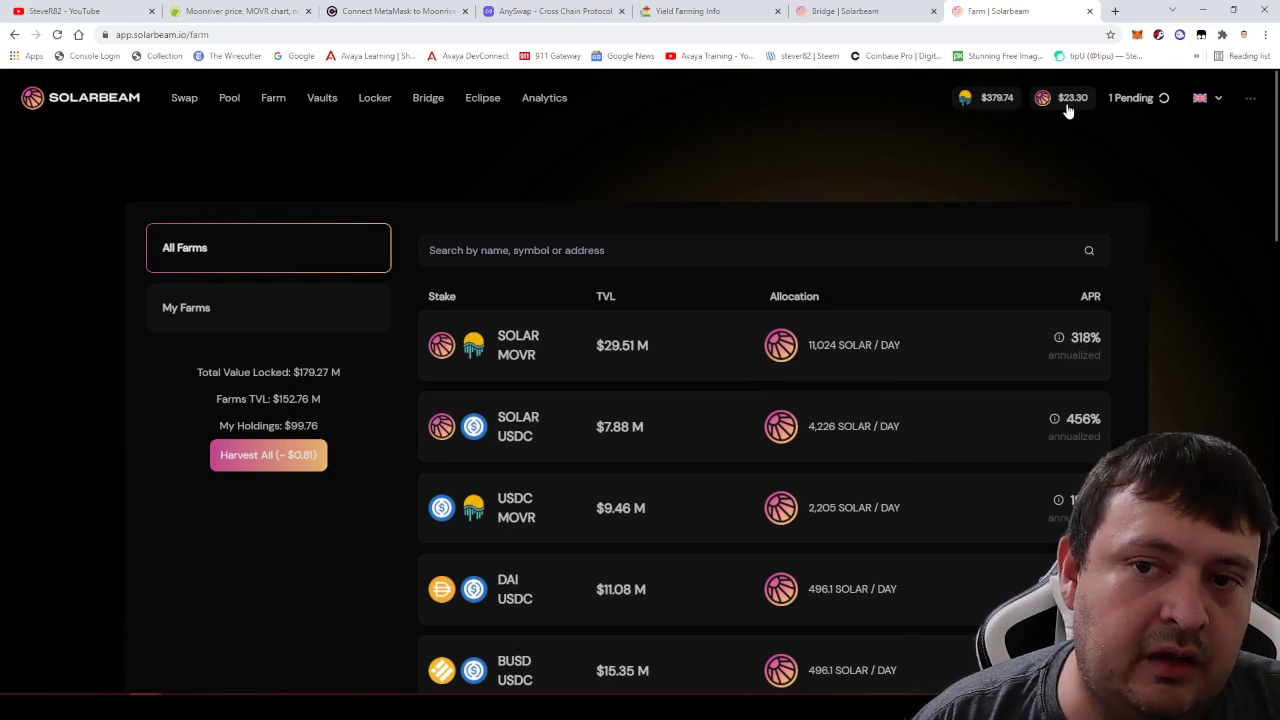
{"action": "scroll", "coordinate": [614, 237], "scroll_direction": "down", "scroll_amount": 5}
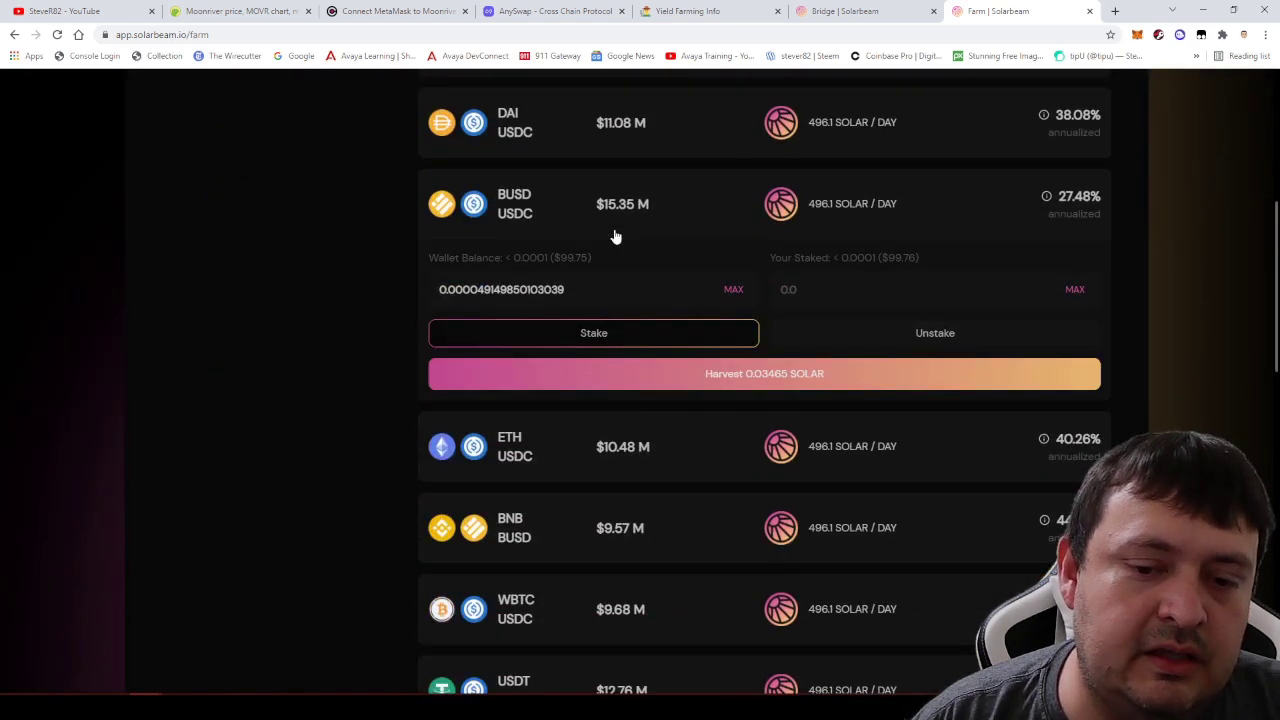
{"action": "scroll", "coordinate": [614, 245], "scroll_direction": "down", "scroll_amount": 3}
{"action": "scroll", "coordinate": [634, 277], "scroll_direction": "up", "scroll_amount": 3}
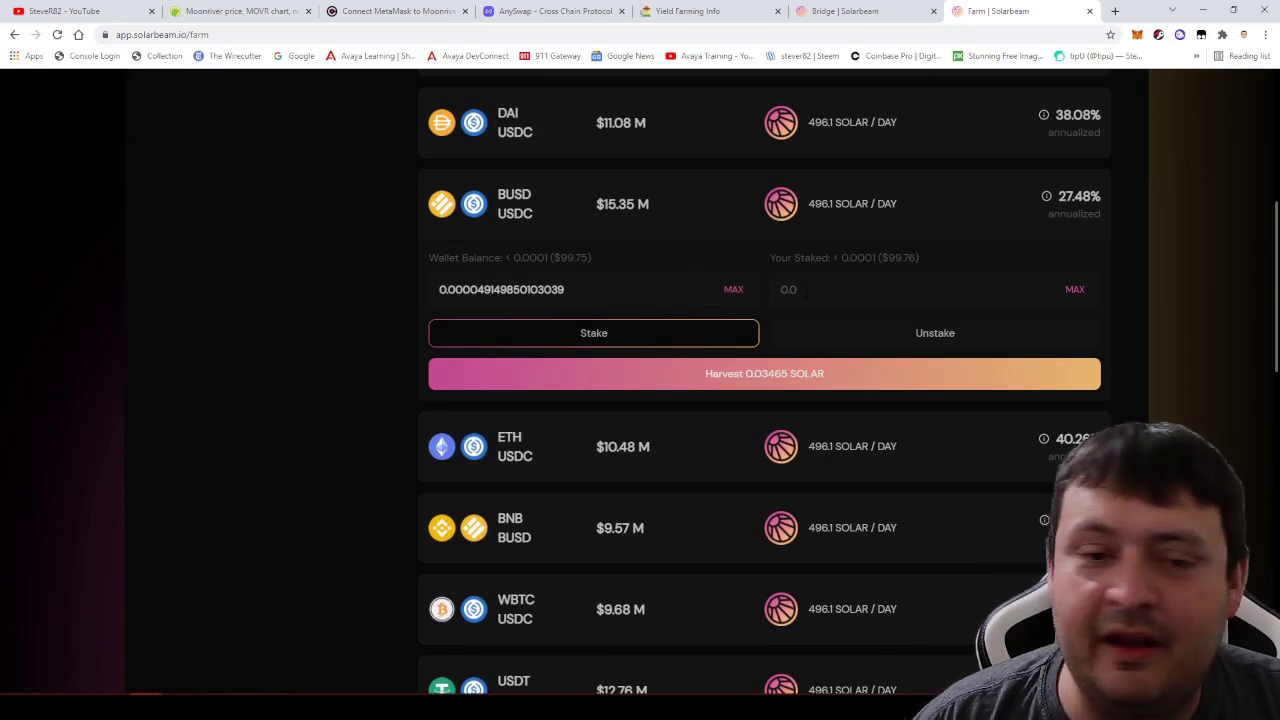
{"action": "scroll", "coordinate": [791, 486], "scroll_direction": "up", "scroll_amount": 1}
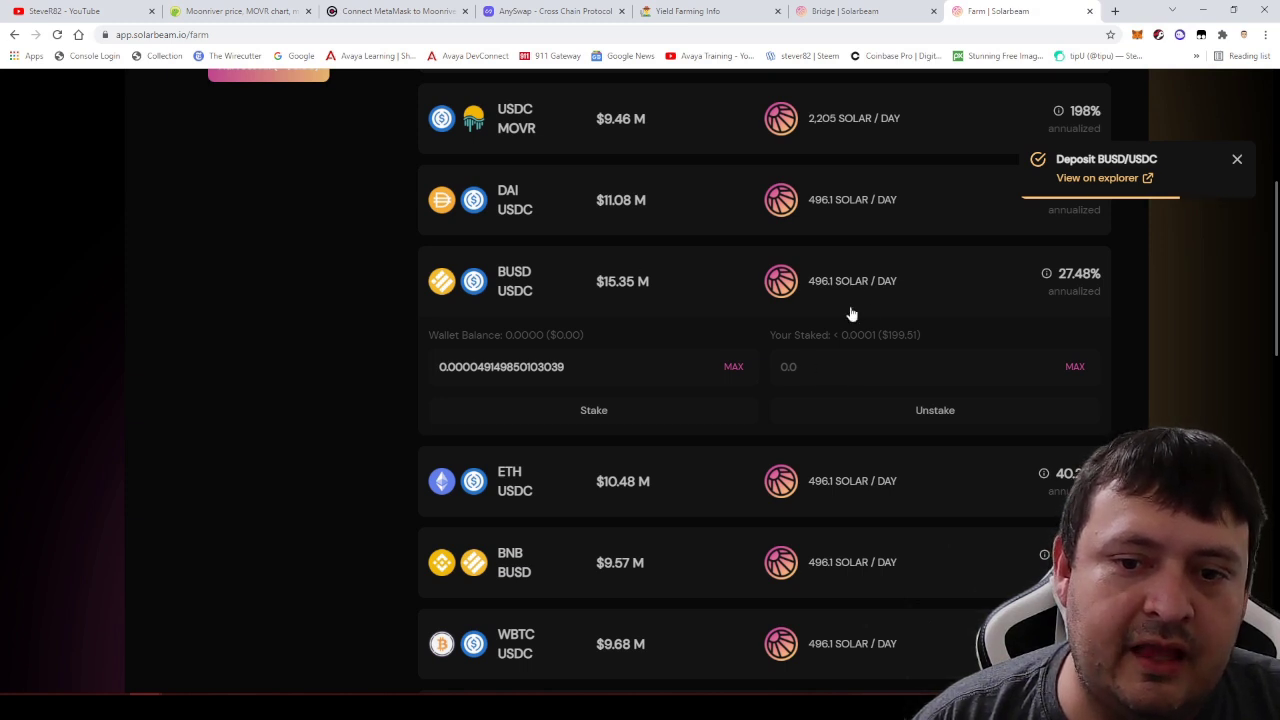
Review the total farm holdings and look through the Moonriver token balances in MetaMask's assets.
{"action": "scroll", "coordinate": [905, 437], "scroll_direction": "up", "scroll_amount": 4}
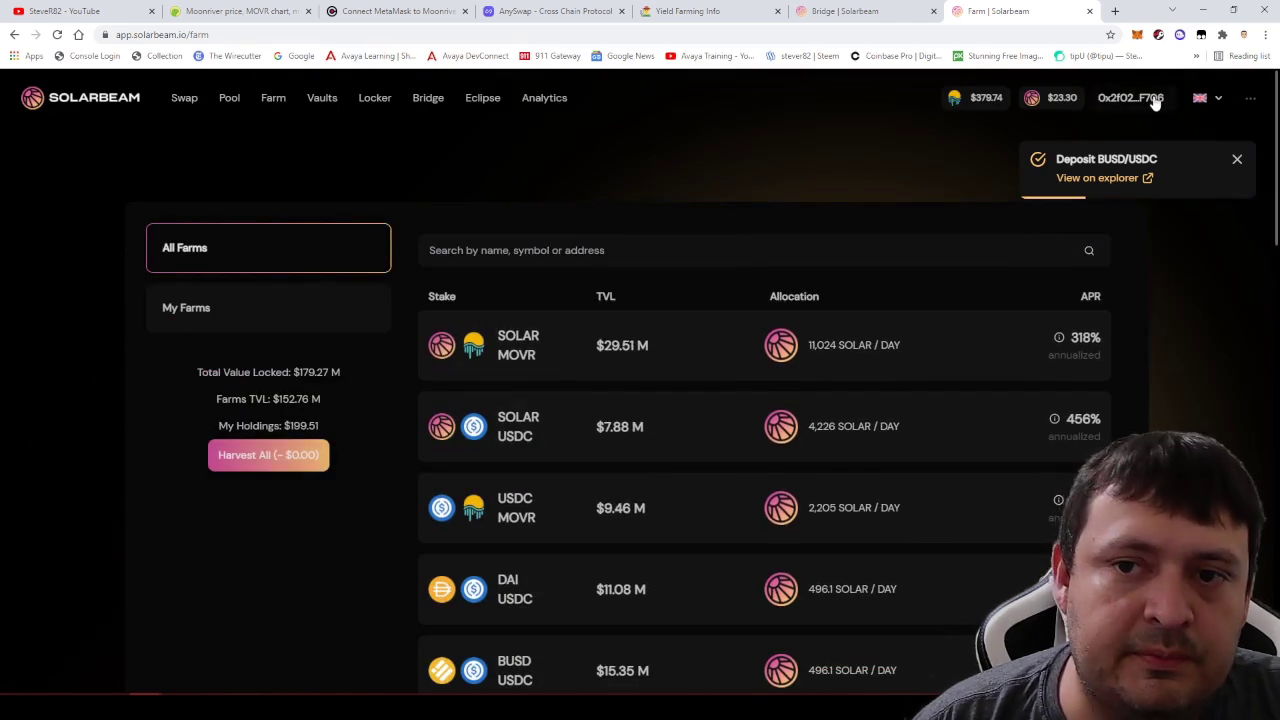
{"action": "left_click", "coordinate": [1138, 37]}
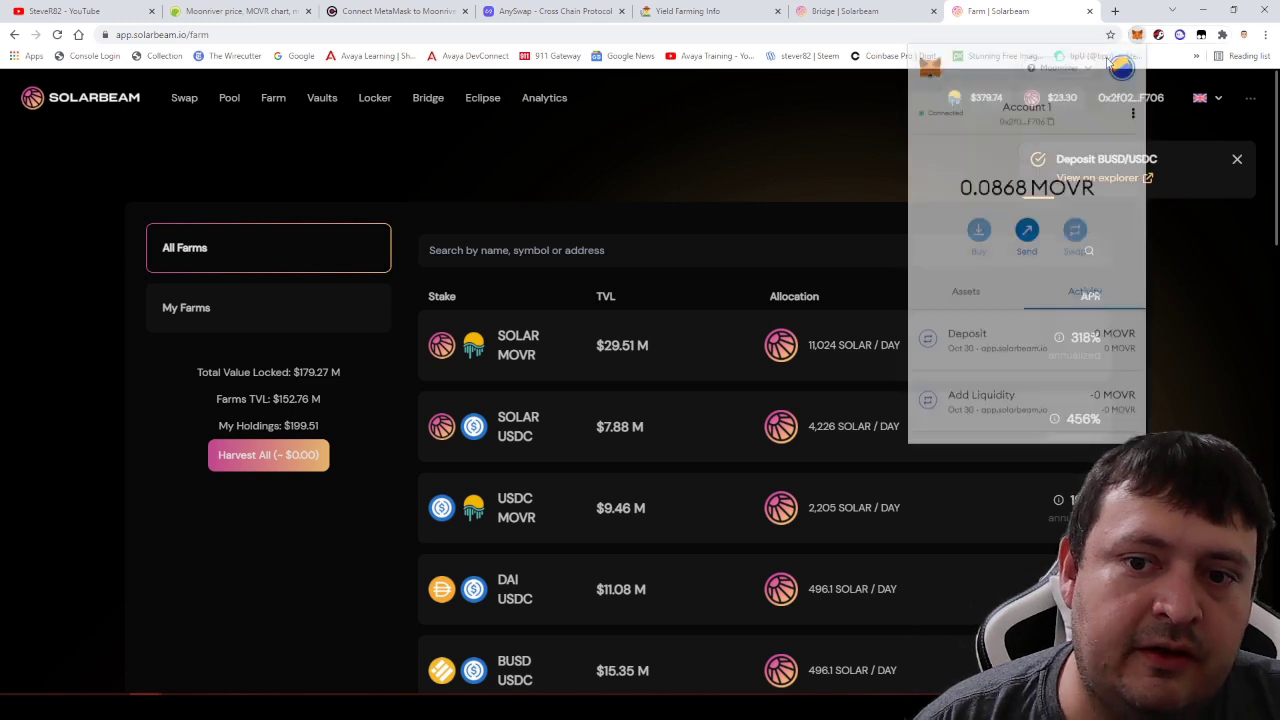
{"action": "left_click", "coordinate": [966, 293]}
{"action": "scroll", "coordinate": [967, 300], "scroll_direction": "down", "scroll_amount": 3}
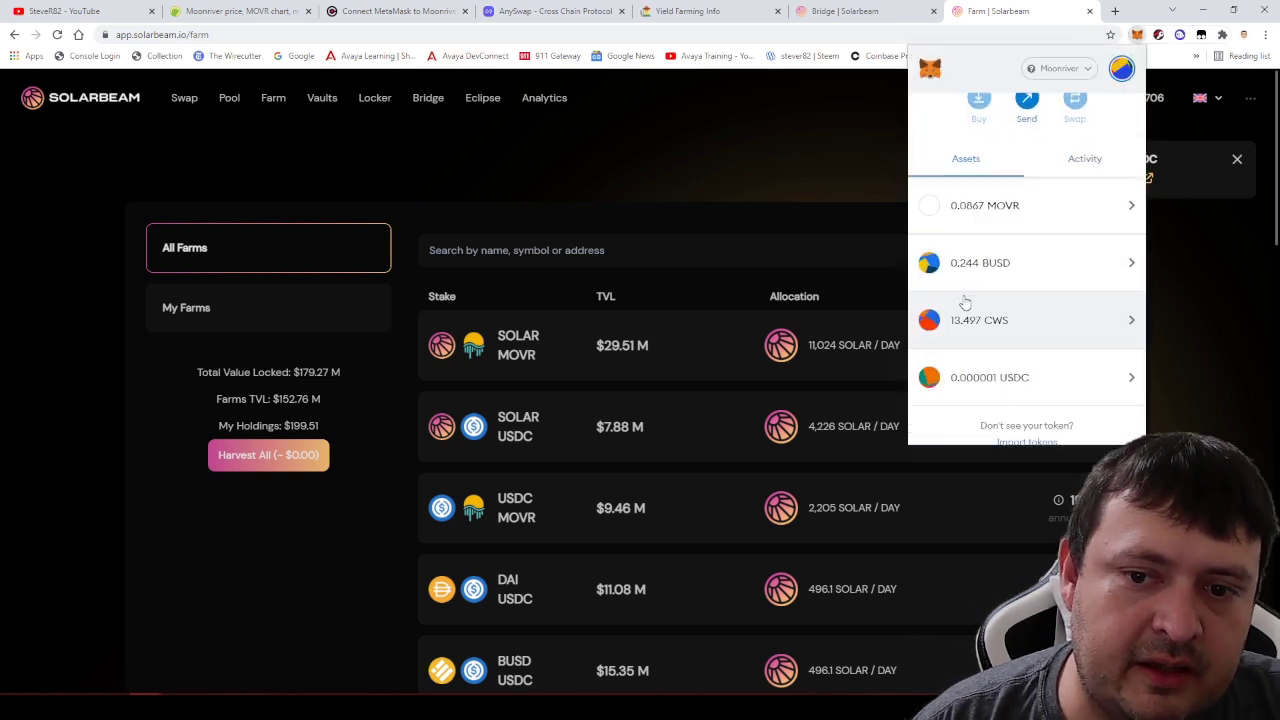
{"action": "scroll", "coordinate": [992, 275], "scroll_direction": "up", "scroll_amount": 3}
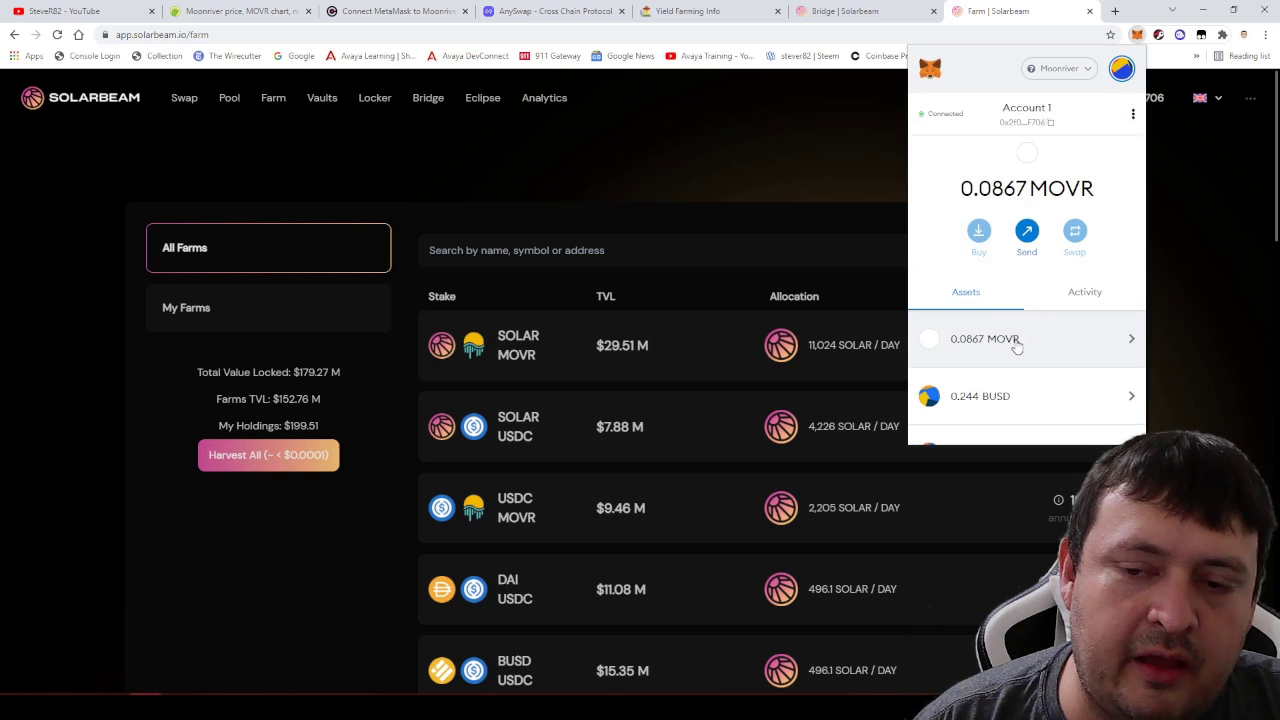
Check the remaining token balances at the end of MetaMask's asset list and close the wallet.
{"action": "scroll", "coordinate": [1002, 390], "scroll_direction": "down", "scroll_amount": 3}
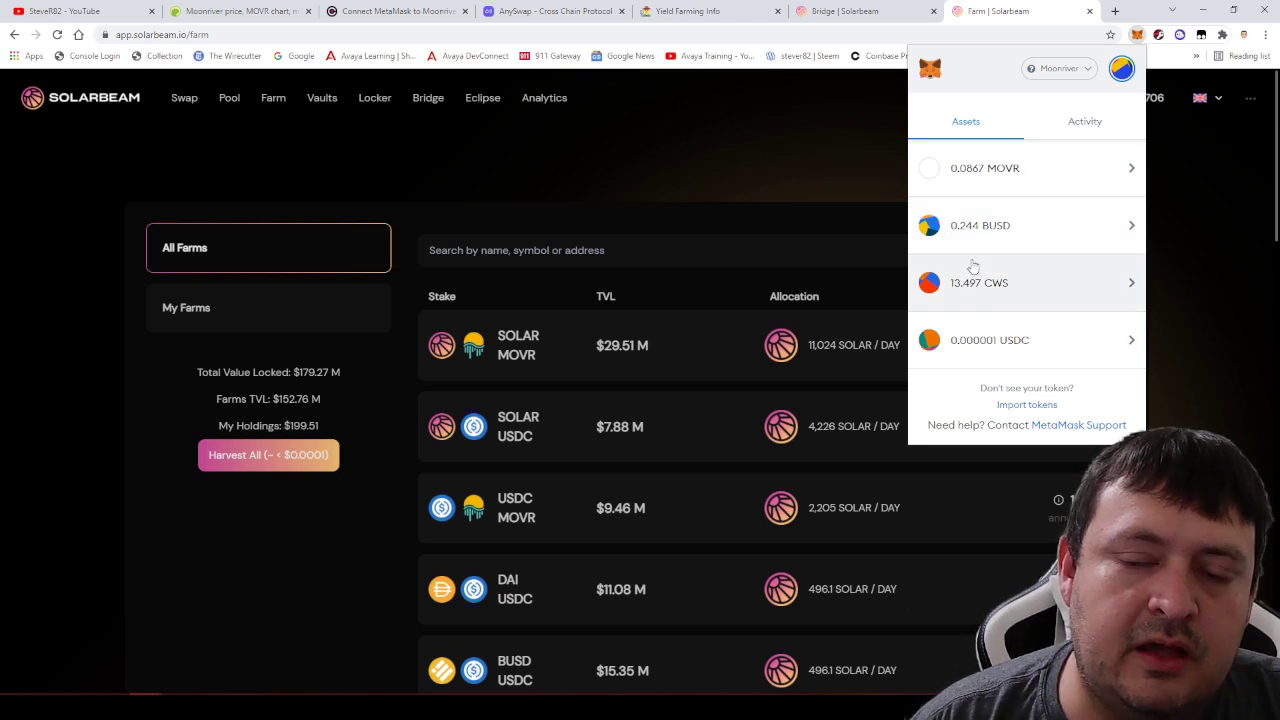
{"action": "left_click", "coordinate": [712, 134]}
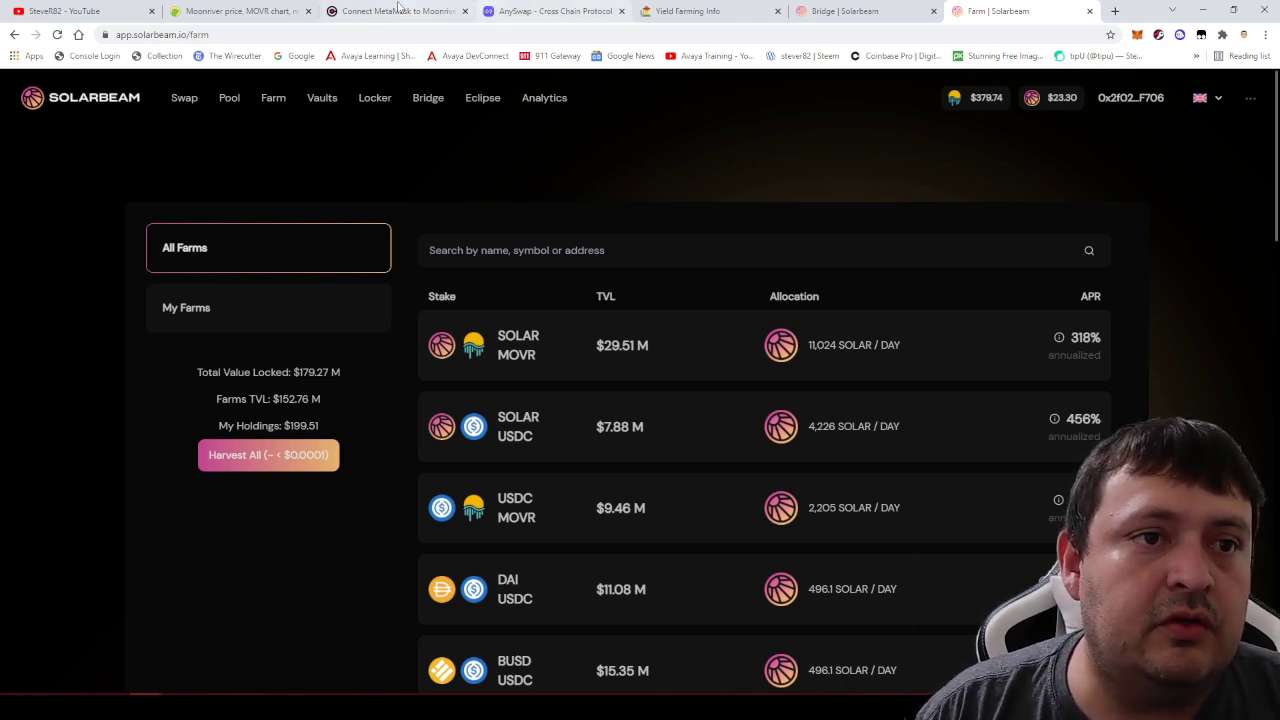
Go to the vfat.tools Moonriver page and look through its pool providers down to the Elk entry.
{"action": "left_click", "coordinate": [239, 11]}
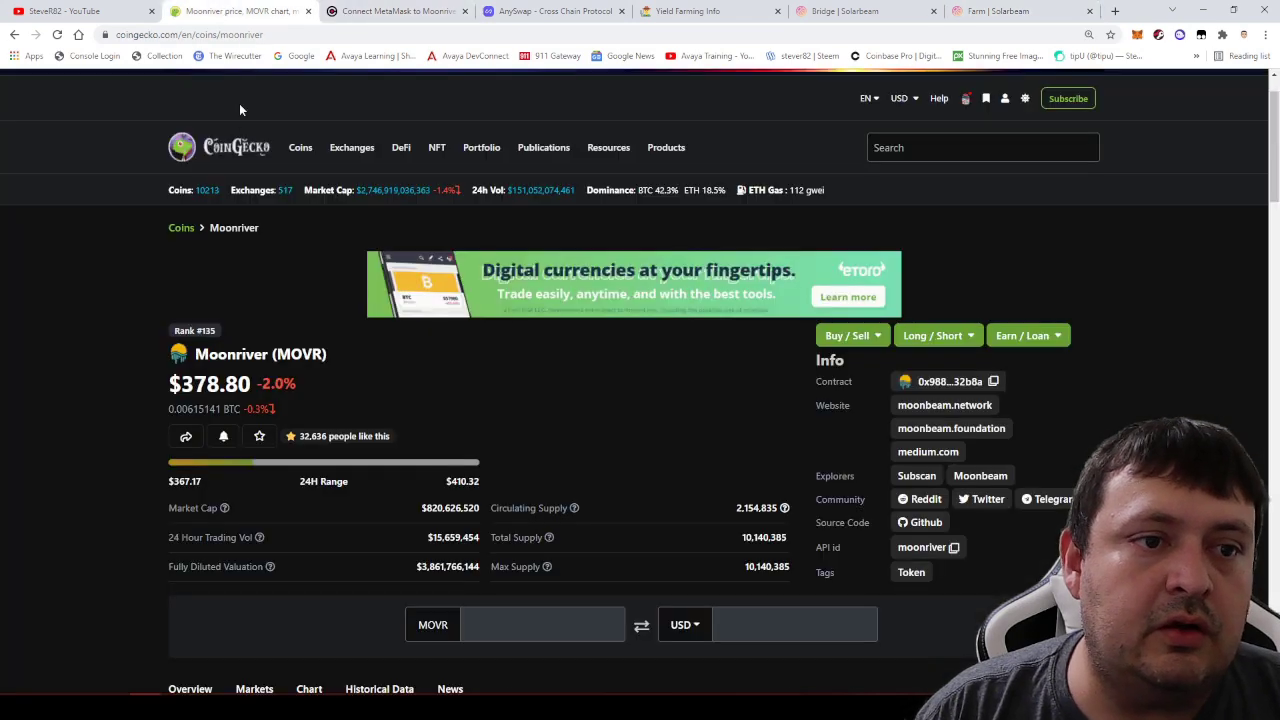
{"action": "left_click", "coordinate": [370, 8]}
{"action": "left_click", "coordinate": [730, 10]}
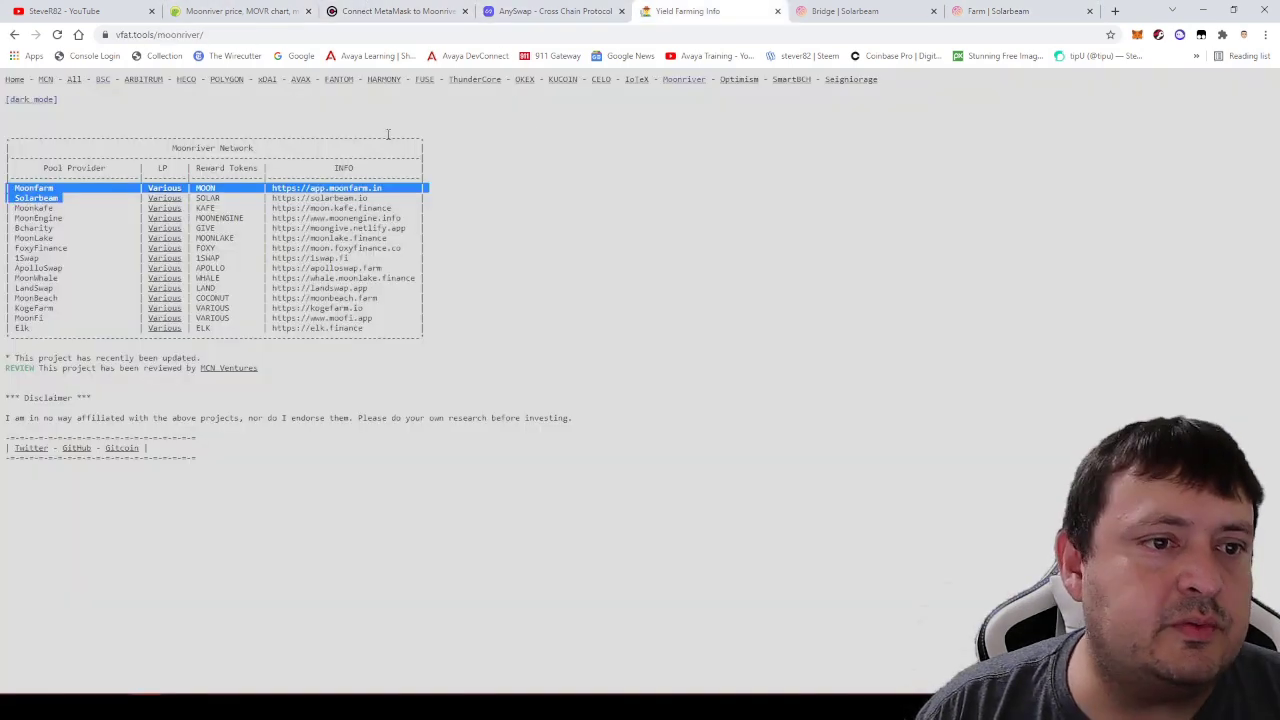
{"action": "left_click_drag", "start_coordinate": [325, 208], "coordinate": [330, 210]}
{"action": "double_click", "coordinate": [385, 208]}
{"action": "left_click", "coordinate": [321, 209]}
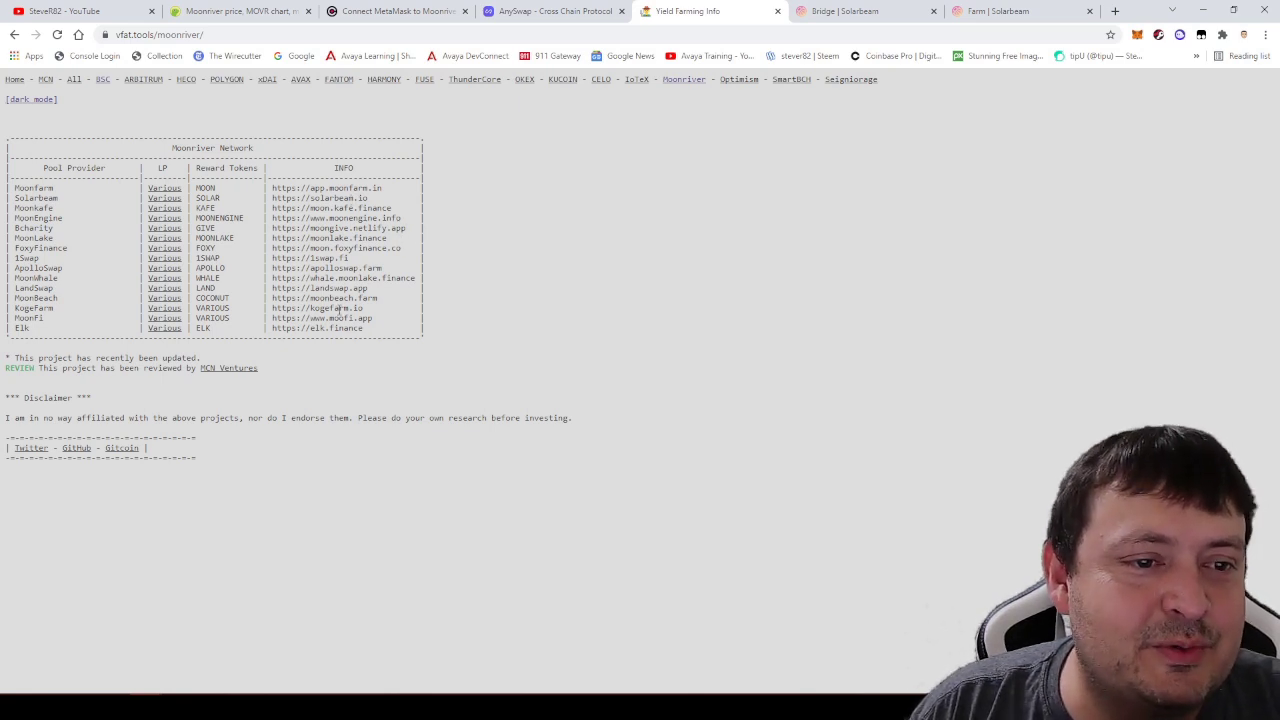
{"action": "left_click_drag", "start_coordinate": [354, 349], "coordinate": [8, 335]}
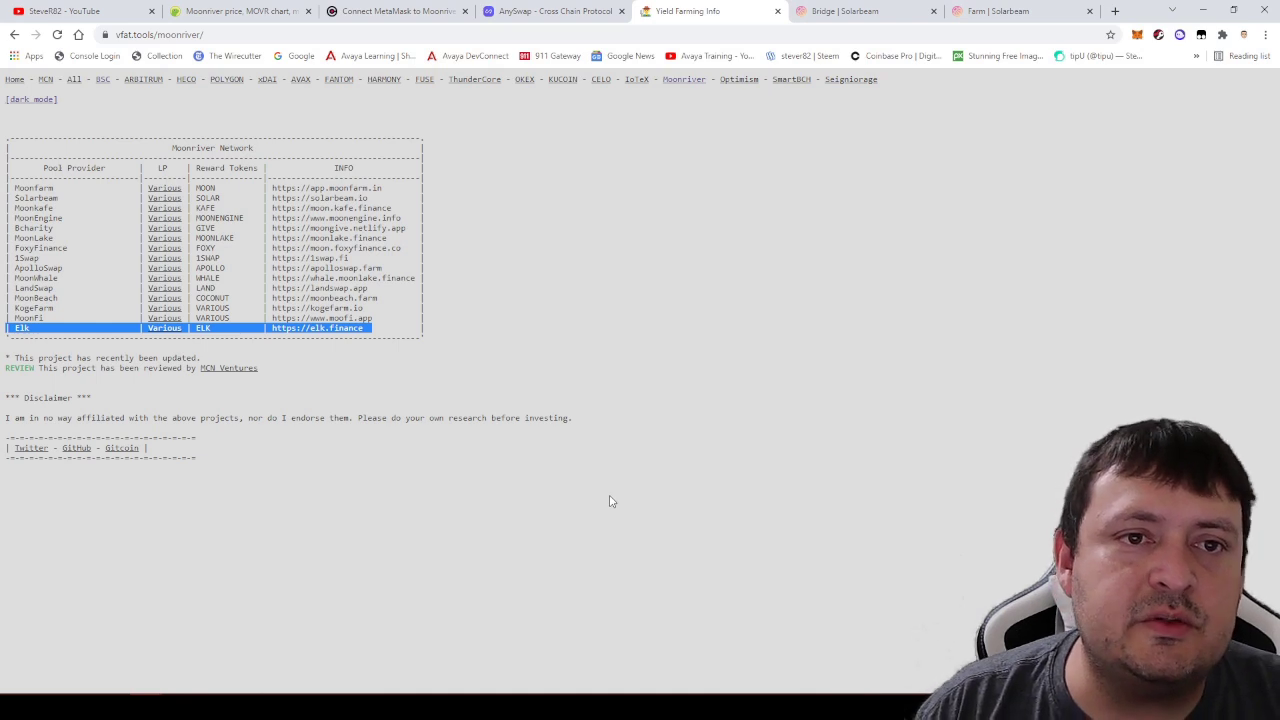
{"action": "left_click_drag", "start_coordinate": [367, 328], "coordinate": [272, 330]}
{"action": "key", "text": "ctrl+c"}
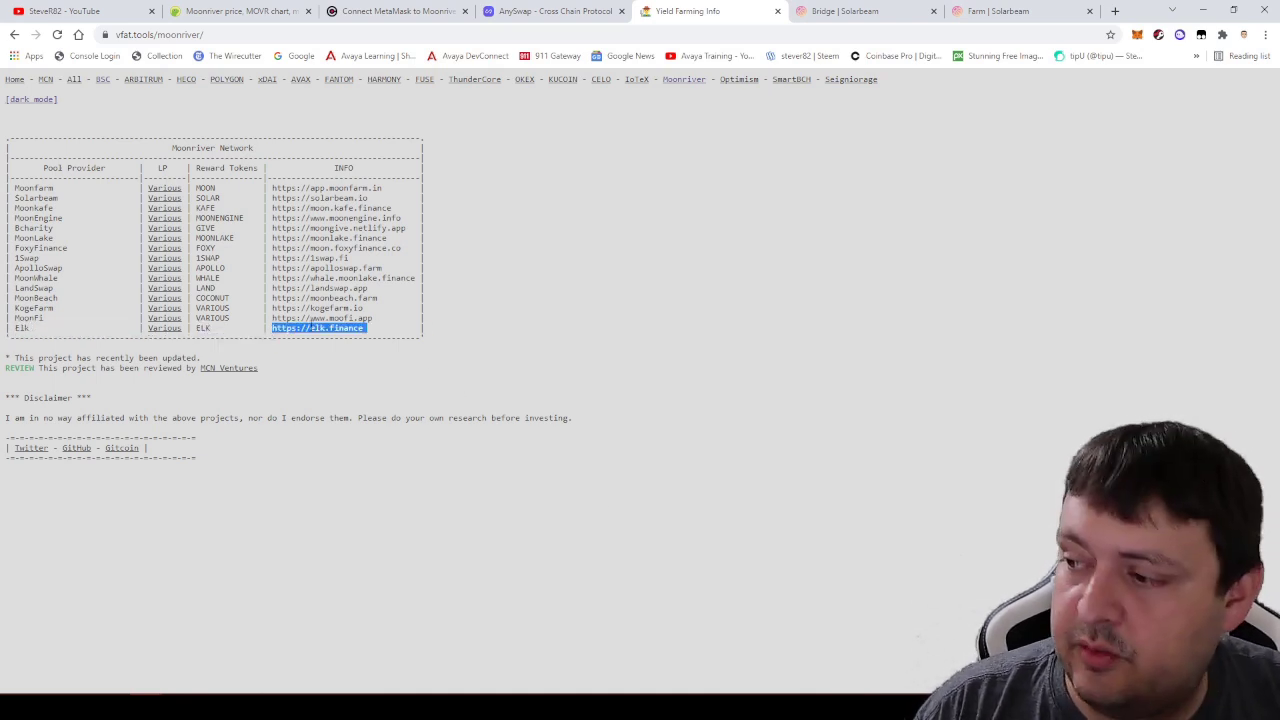
{"action": "left_click", "coordinate": [1115, 11]}
{"action": "key", "text": "ctrl+v"}
{"action": "key", "text": "Return"}
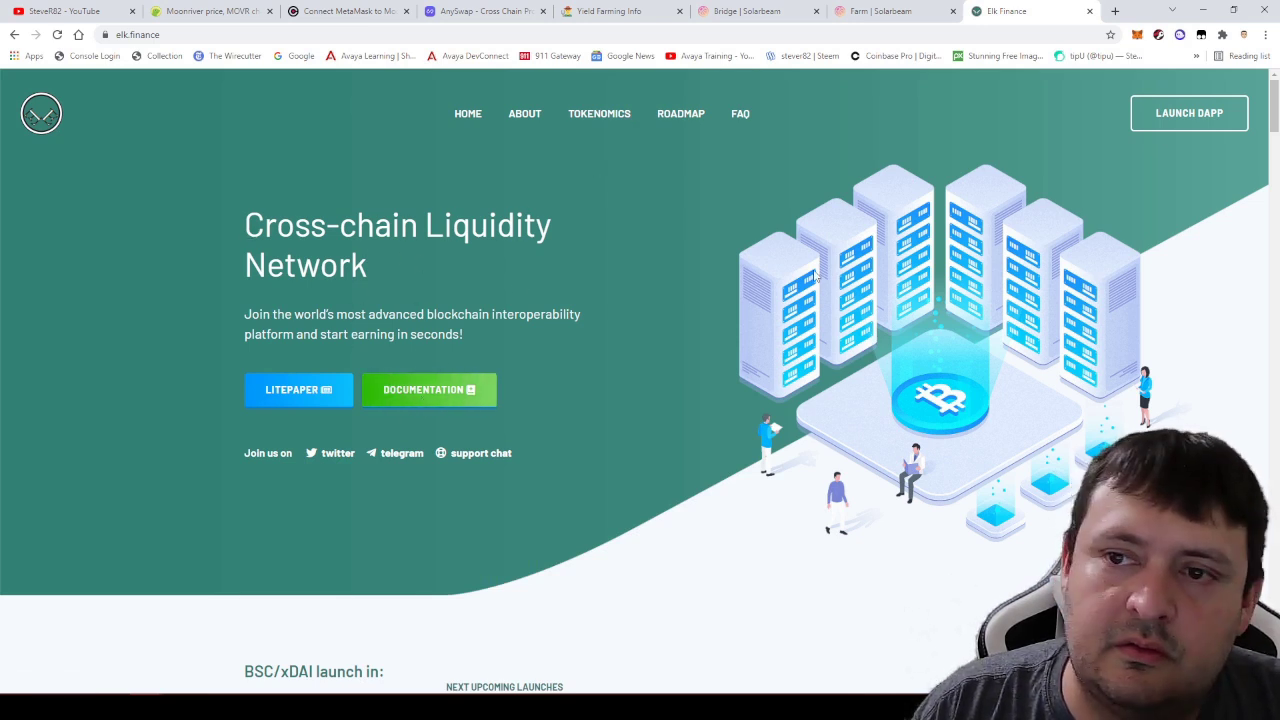
Launch the Elk Finance dapp and connect the MetaMask wallet's Account 1 to it.
{"action": "left_click", "coordinate": [1189, 113]}
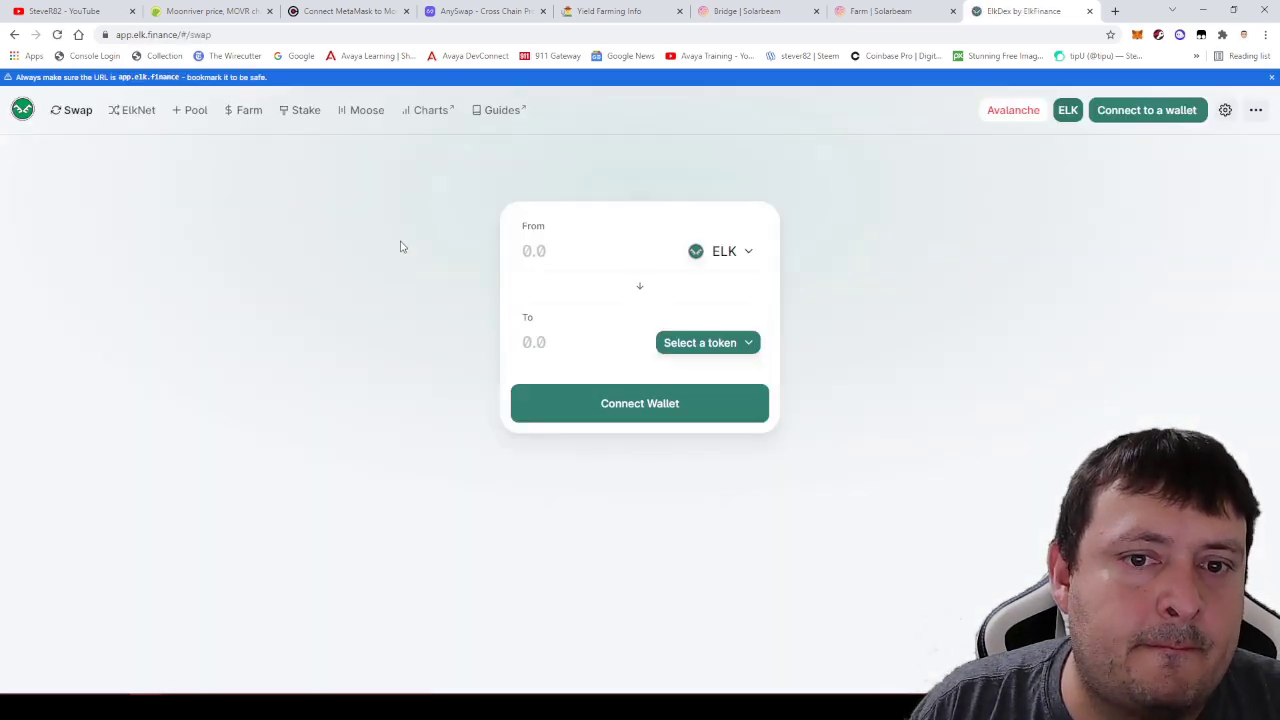
{"action": "left_click", "coordinate": [1147, 111]}
{"action": "left_click", "coordinate": [590, 368]}
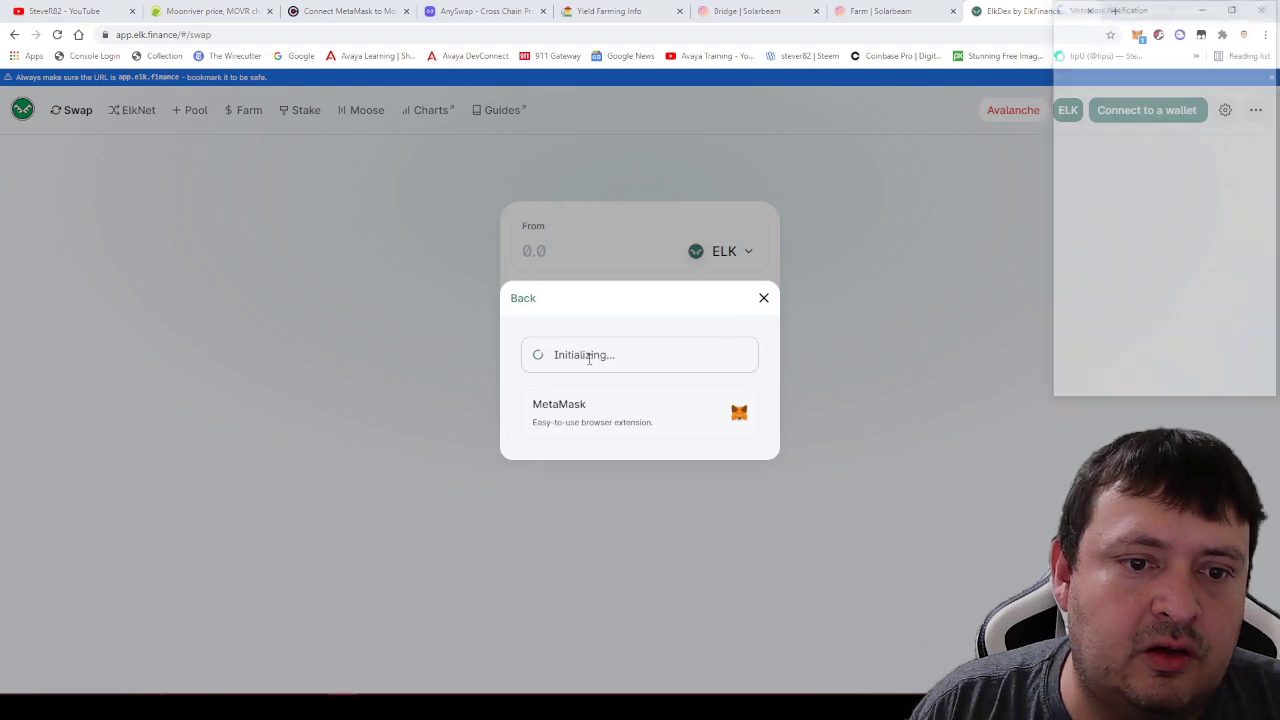
{"action": "left_click", "coordinate": [1236, 386]}
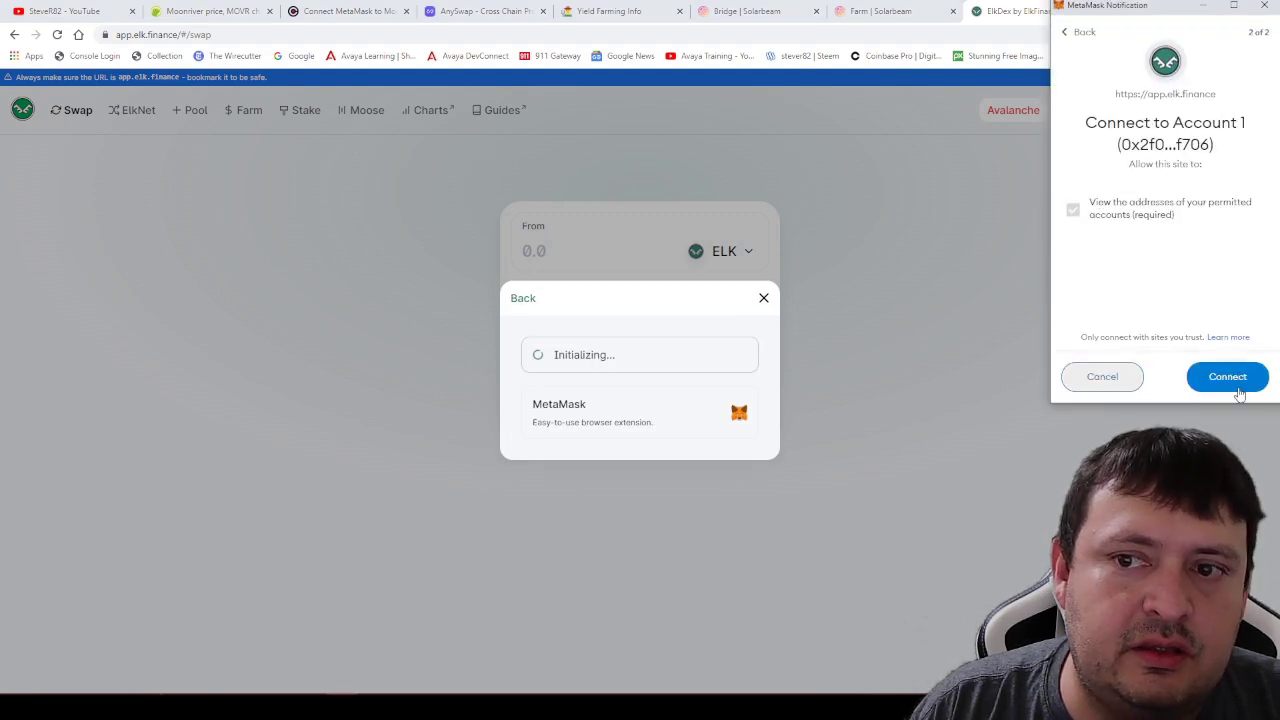
{"action": "left_click", "coordinate": [1227, 377]}
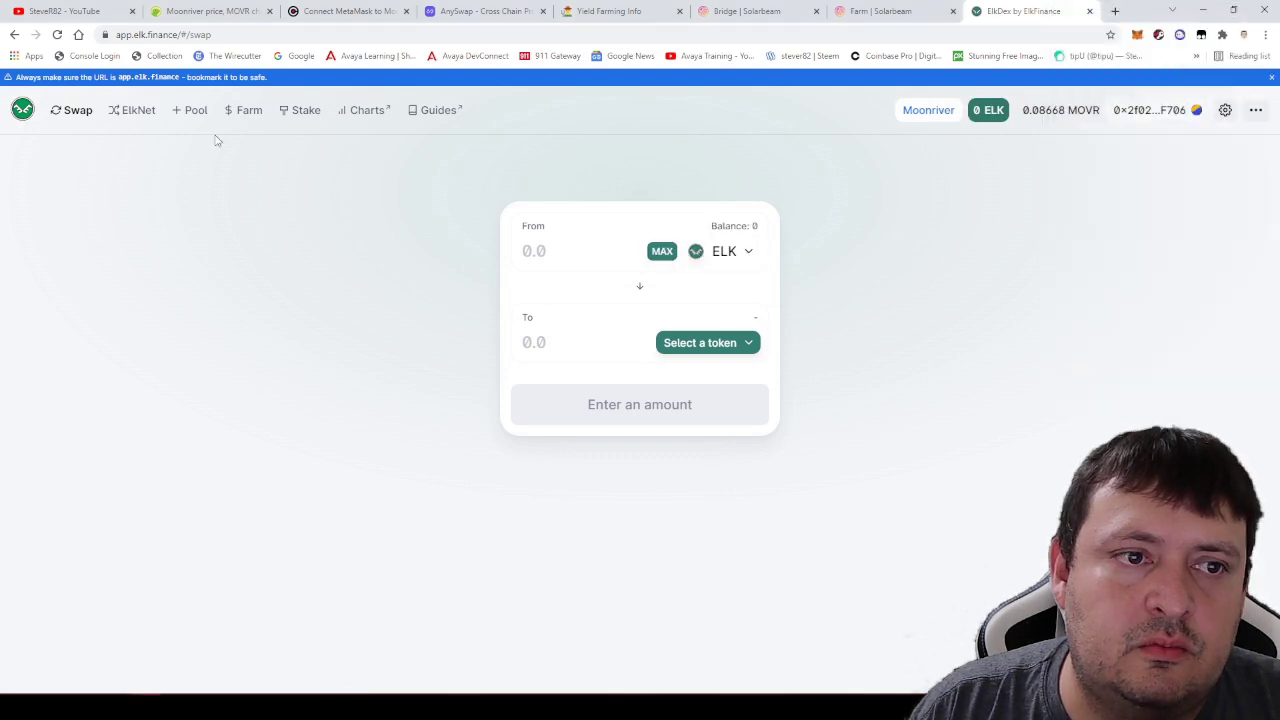
Examine Elk Finance's Moonriver farms, then close the site and return to the YouTube channel page.
{"action": "left_click", "coordinate": [262, 112]}
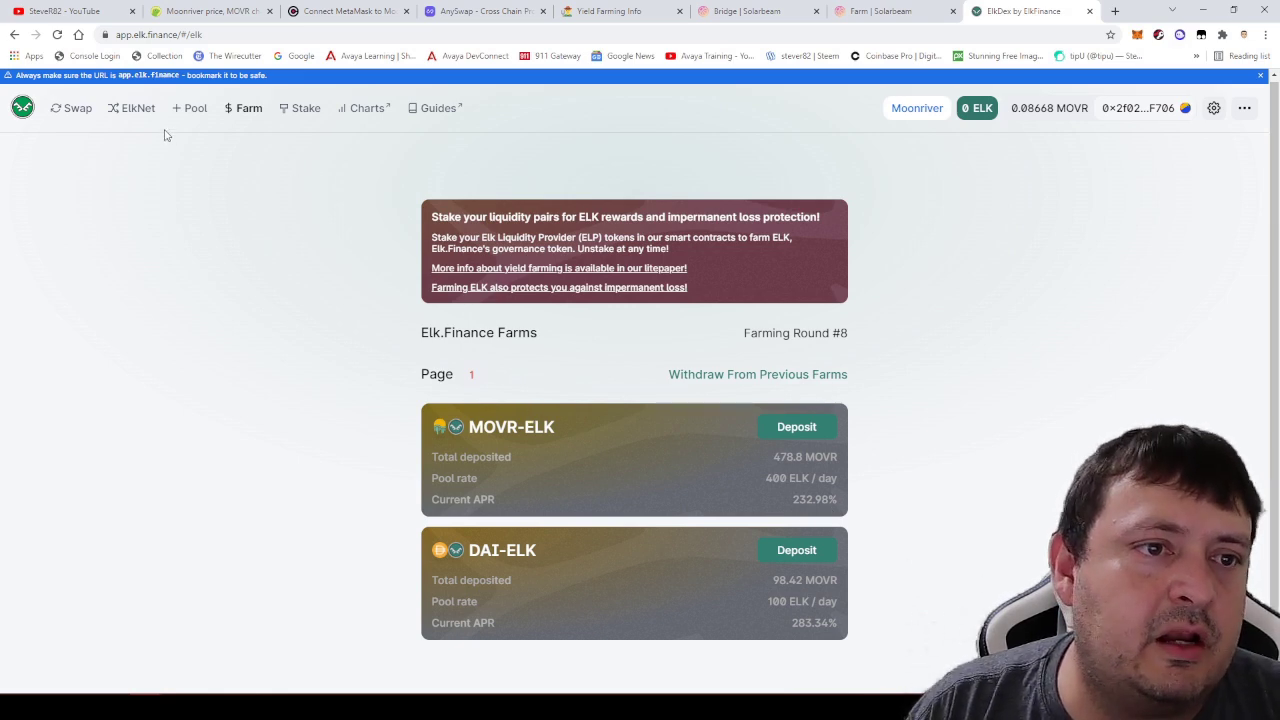
{"action": "left_click", "coordinate": [1090, 11]}
{"action": "left_click", "coordinate": [76, 10]}
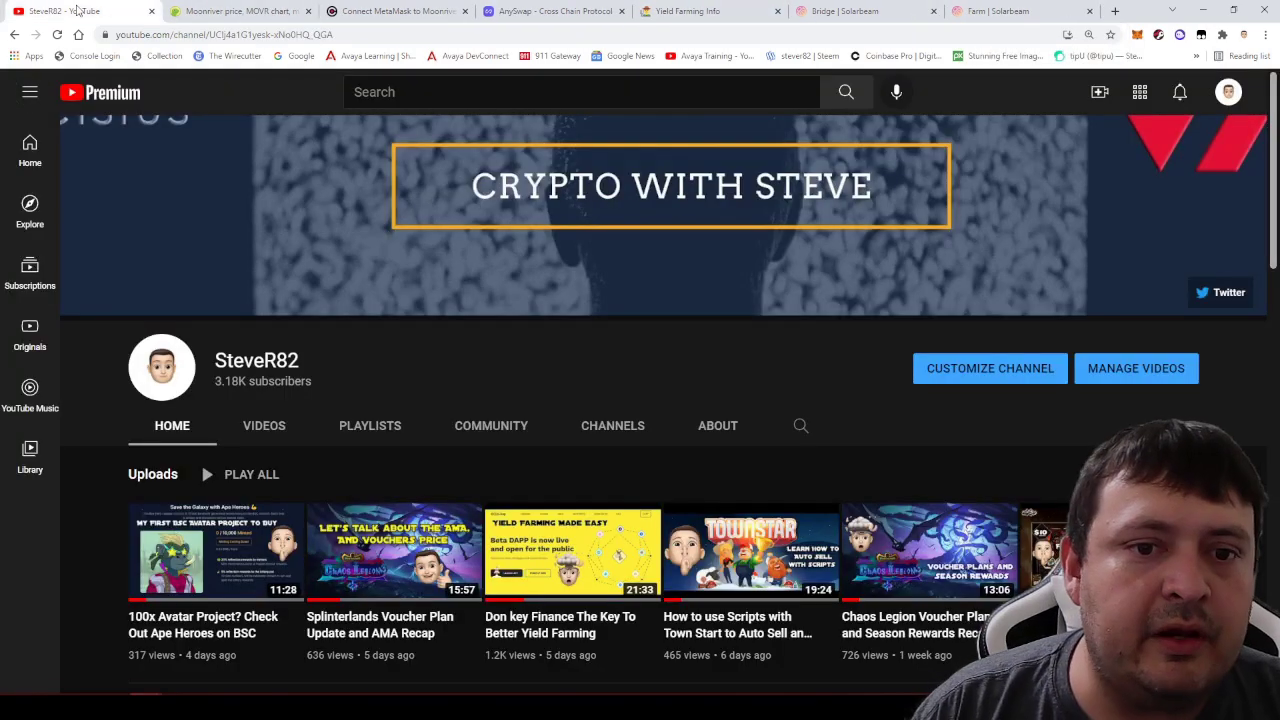